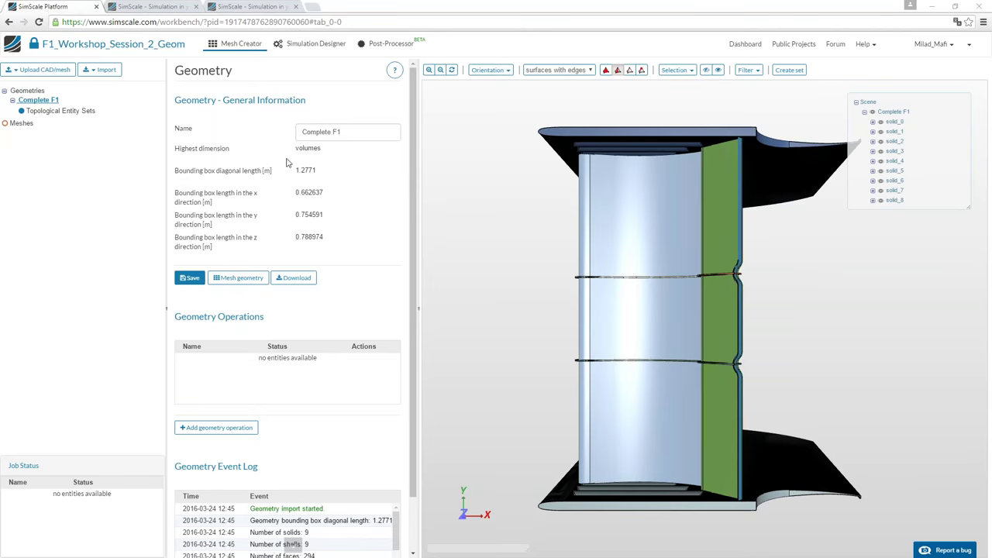
Examine the rear wing geometry and its struts from several angles and up close
drag(530, 326, 643, 266)
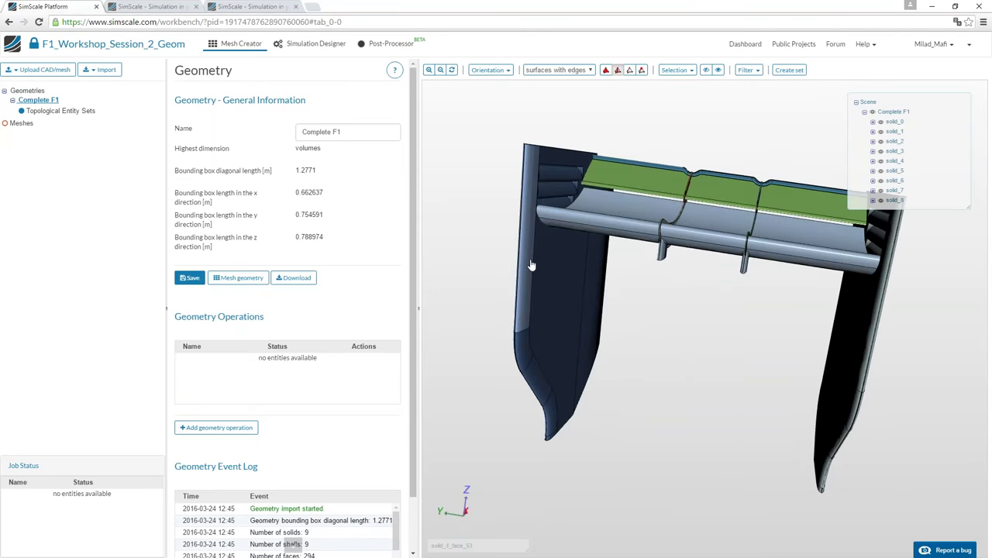
drag(478, 162, 695, 174)
scroll(682, 237, up, 6)
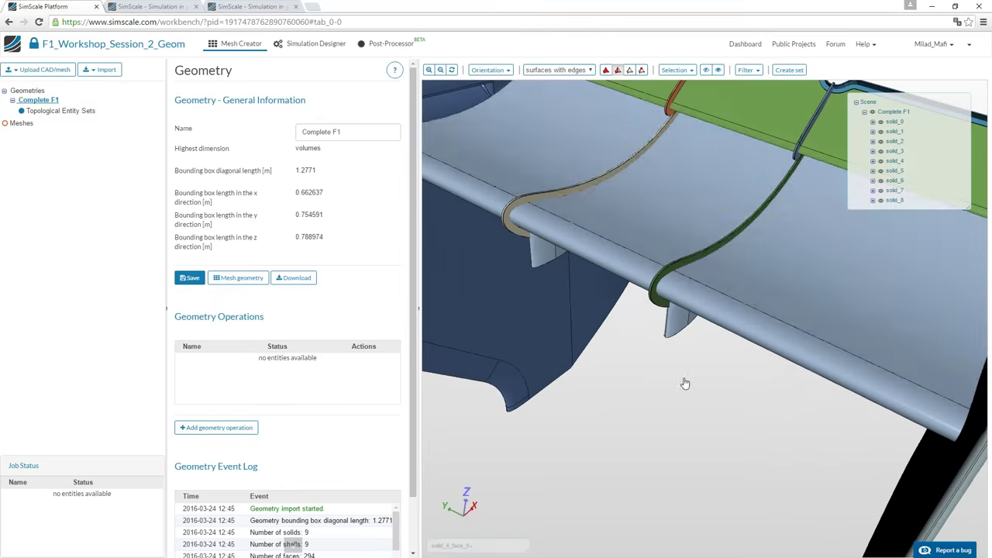
scroll(695, 252, down, 3)
middle_drag(698, 230, 702, 253)
scroll(702, 253, down, 1)
click(880, 123)
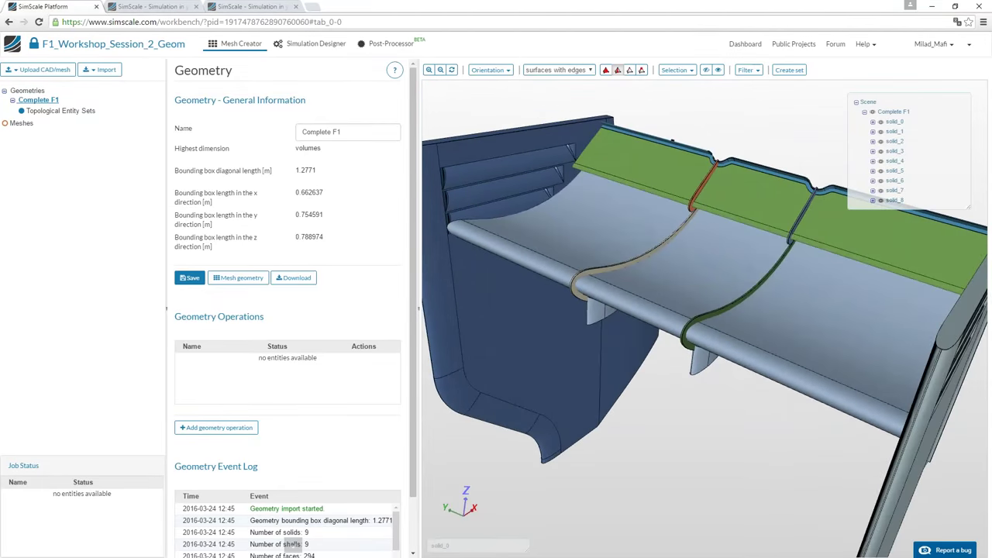
Display the wing as surfaces without edges and highlight individual solids such as solid_8
click(560, 73)
click(562, 81)
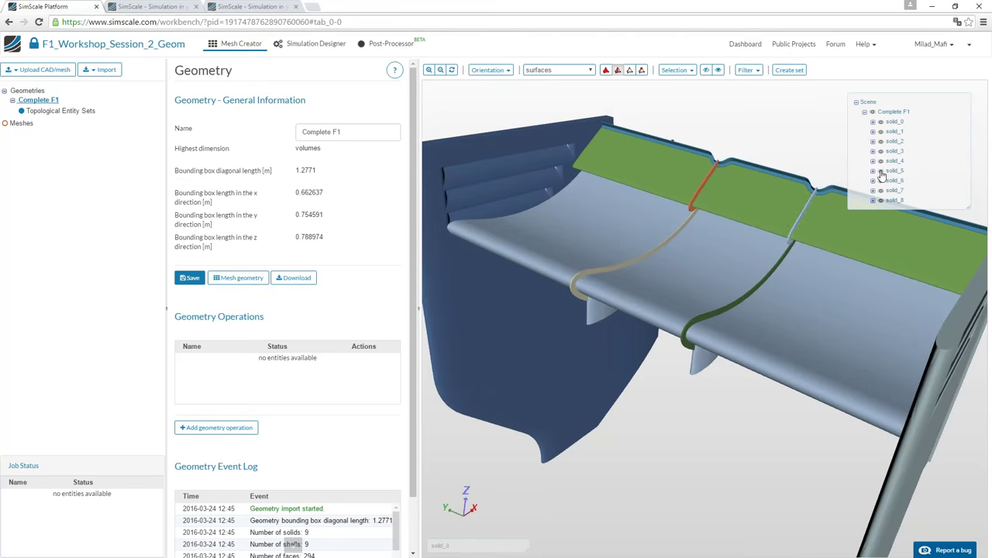
click(881, 201)
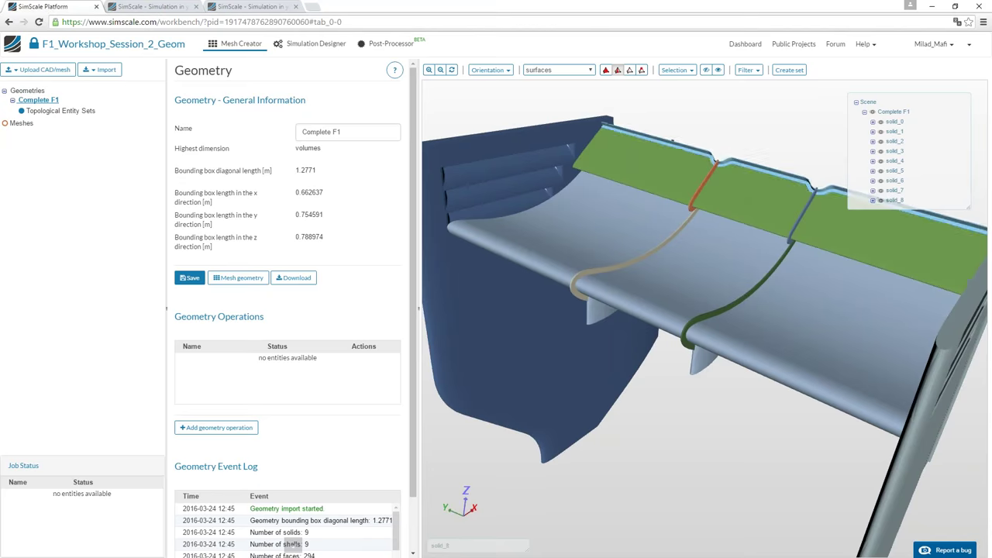
click(881, 200)
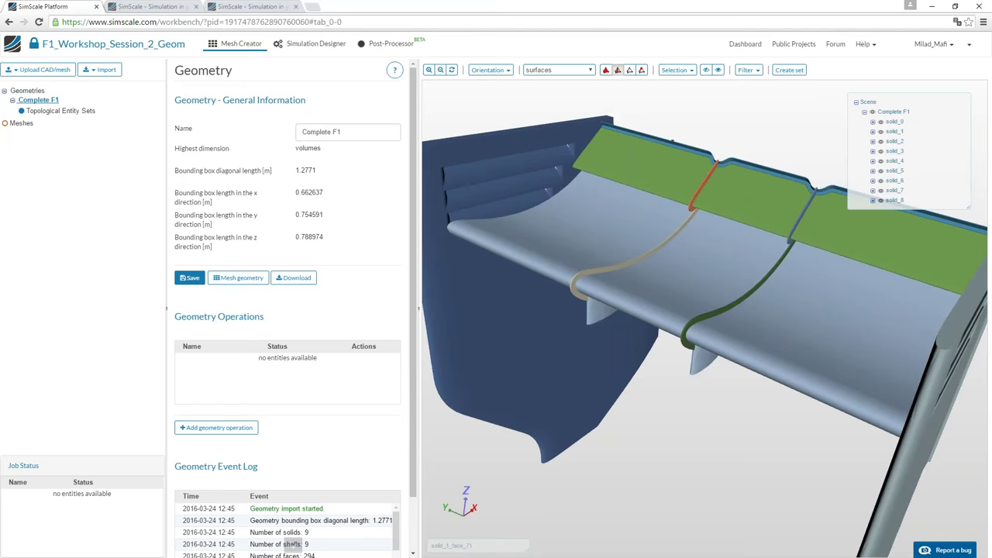
Create a new mesh based on the Complete F1 geometry and review its bounding box lengths
click(23, 122)
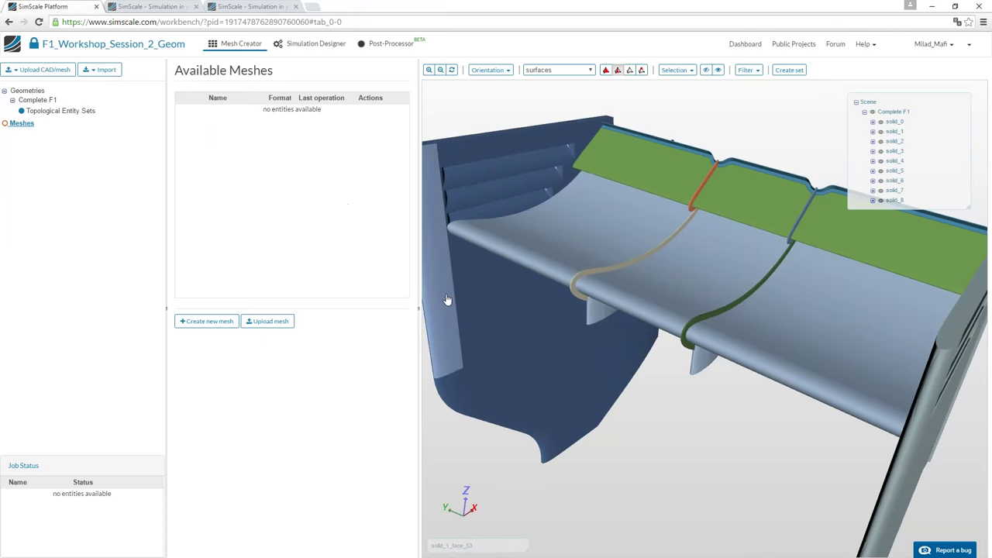
click(218, 322)
click(325, 172)
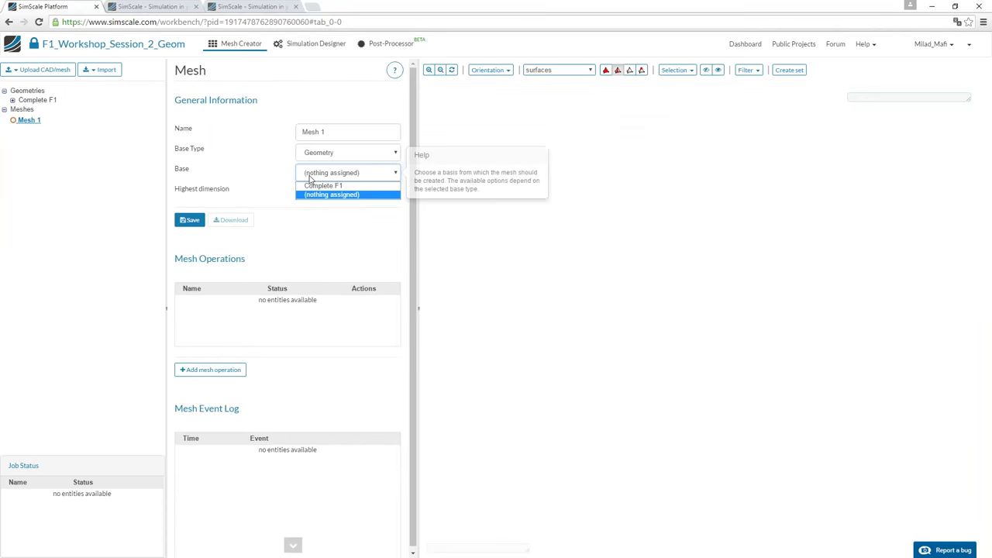
click(304, 187)
click(633, 129)
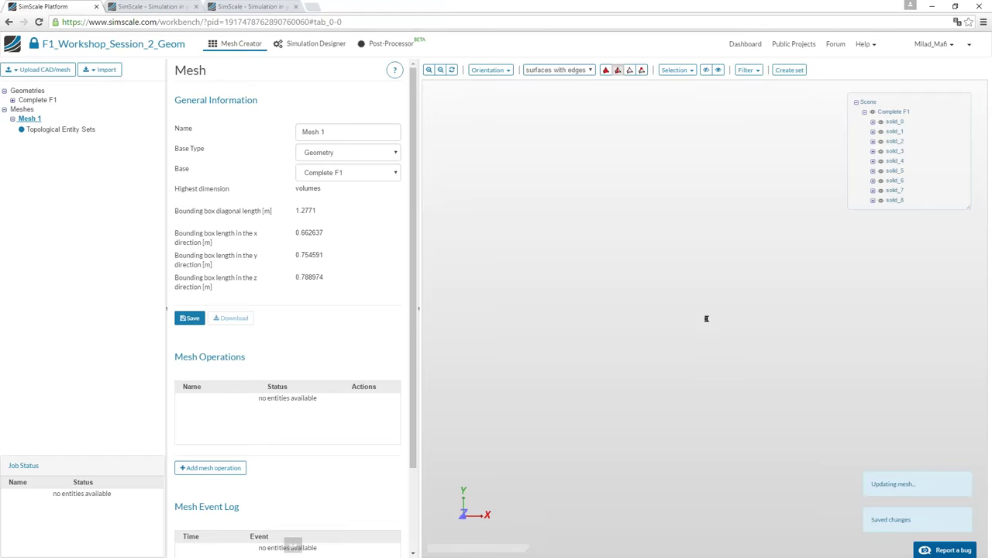
drag(532, 357, 666, 239)
drag(295, 210, 339, 281)
click(343, 286)
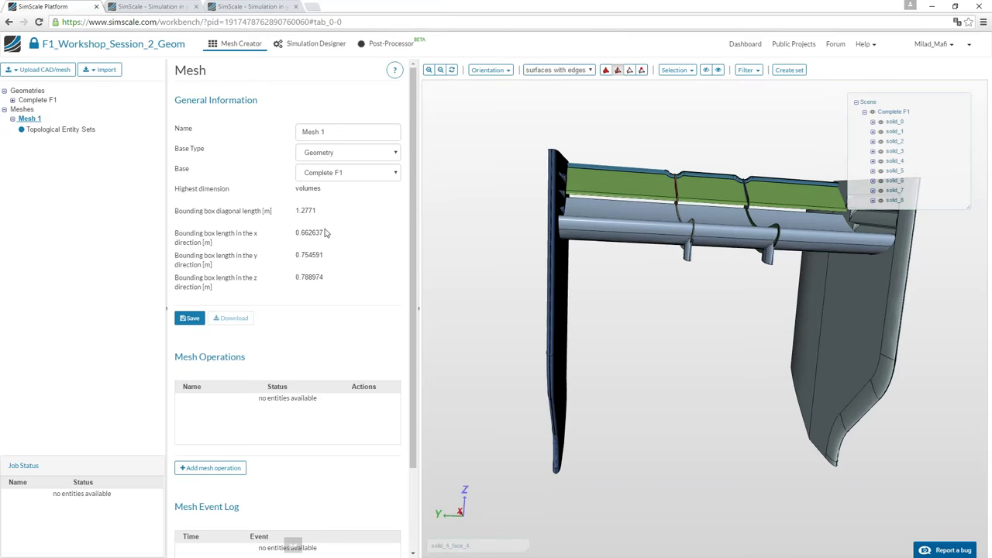
drag(647, 287, 589, 300)
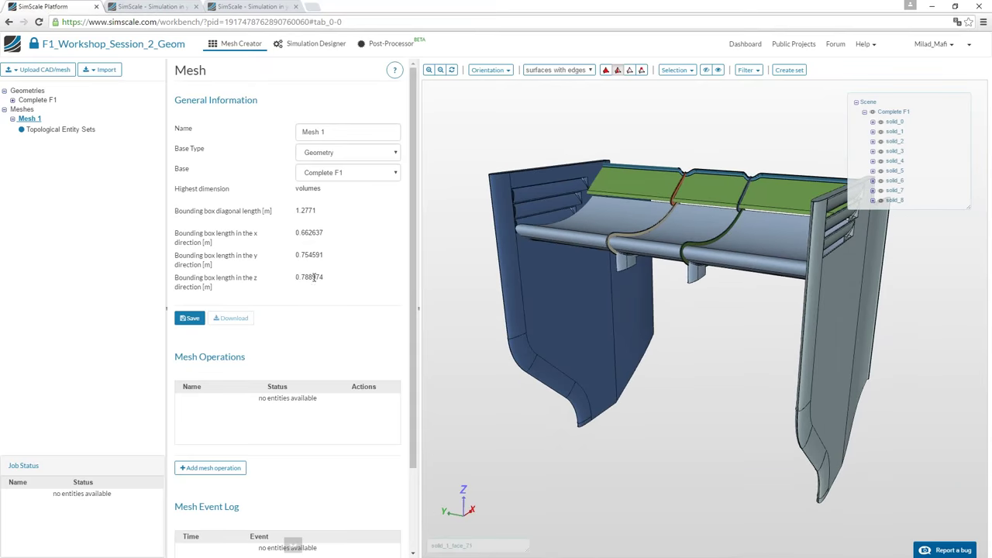
Add a mesh operation to Mesh 1 with the snappyHexMesh type and save it
click(206, 469)
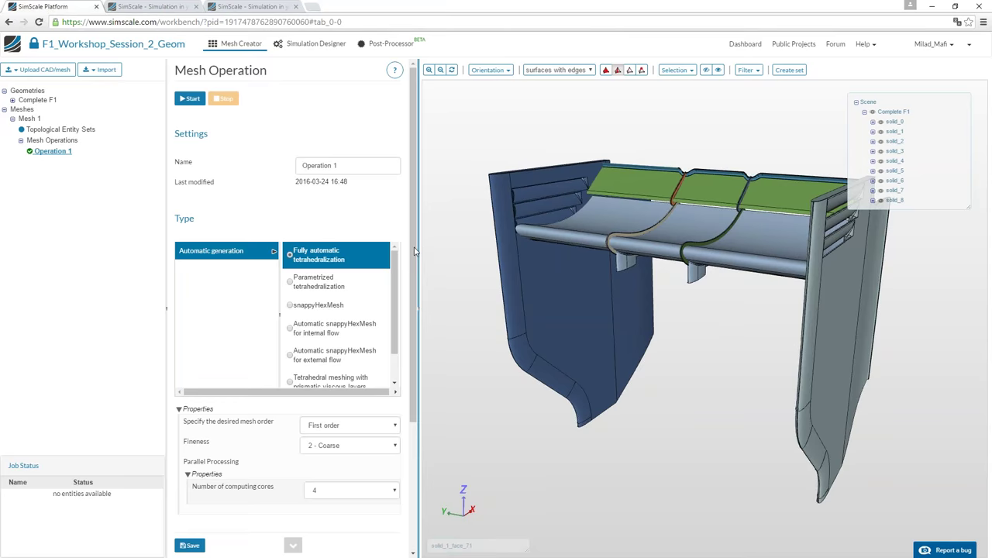
scroll(318, 291, down, 1)
click(320, 293)
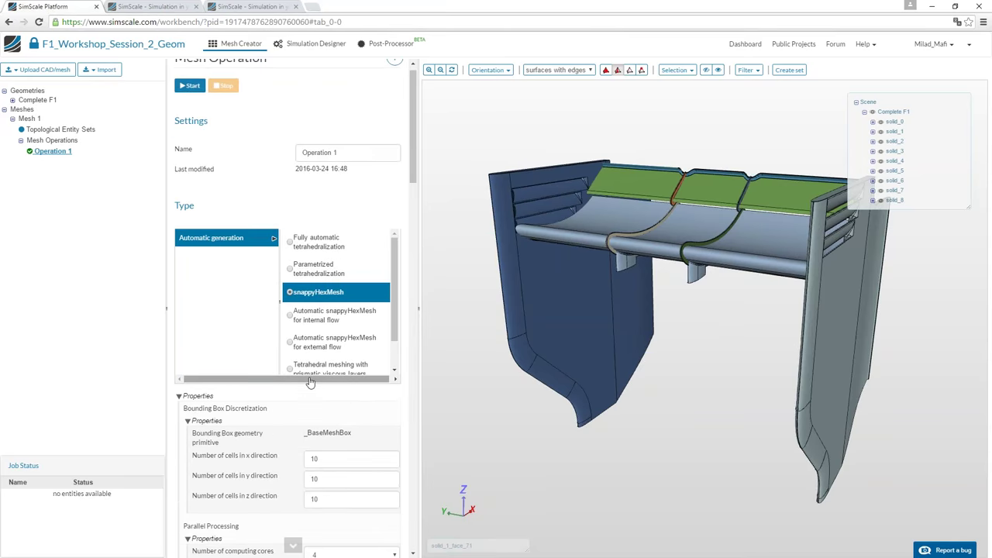
scroll(314, 356, down, 10)
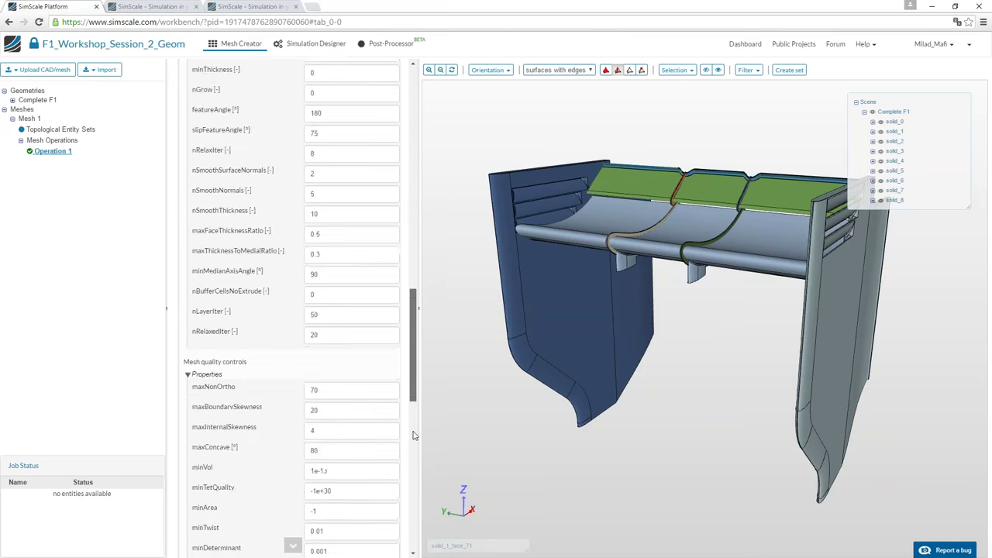
scroll(413, 435, down, 10)
click(190, 453)
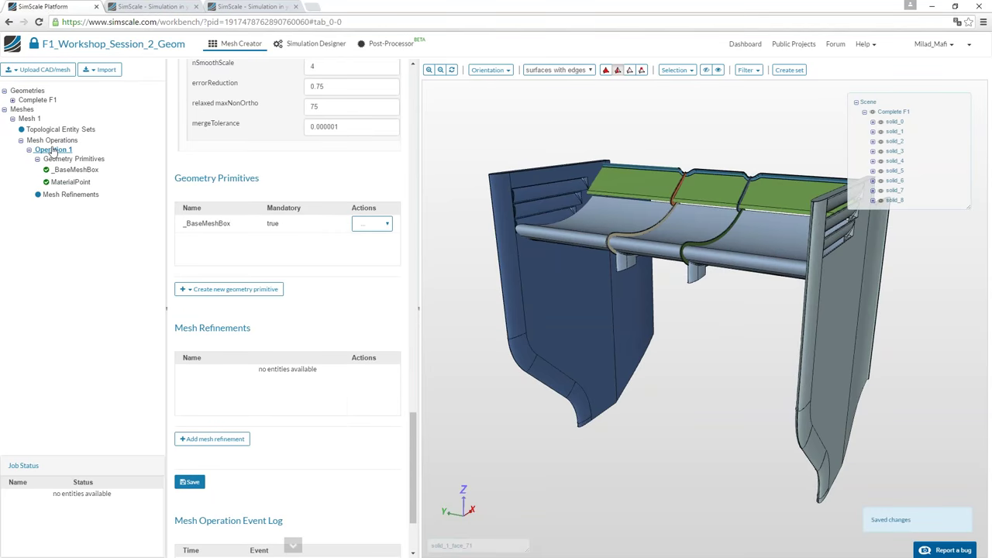
Set the minimum point of the _BaseMeshBox geometry primitive to x -5, y -5, z 0
right_click(68, 196)
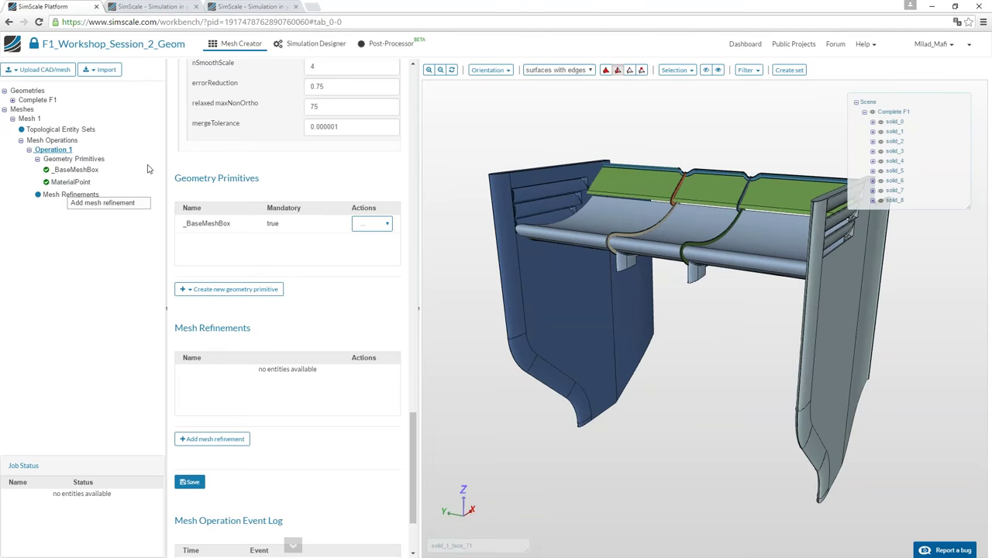
click(76, 159)
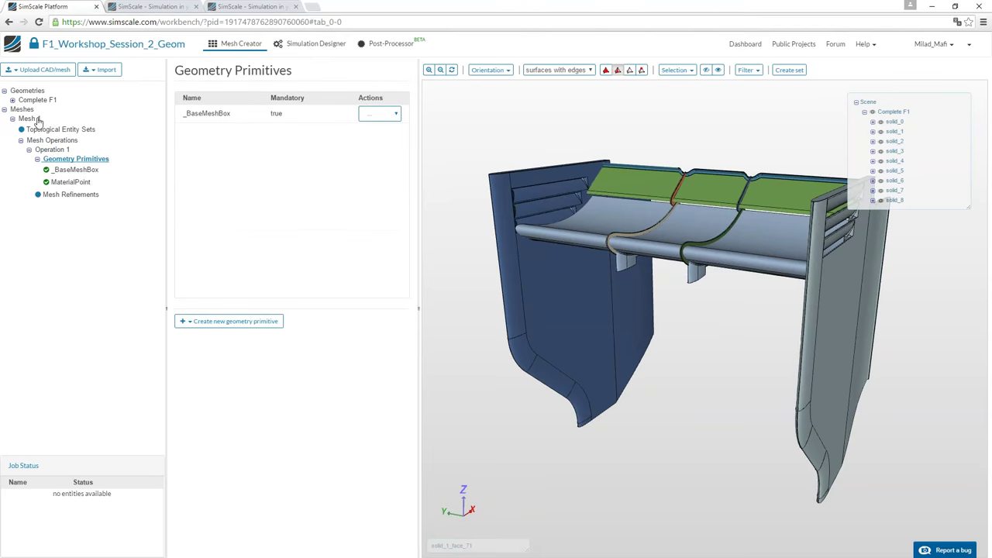
click(81, 171)
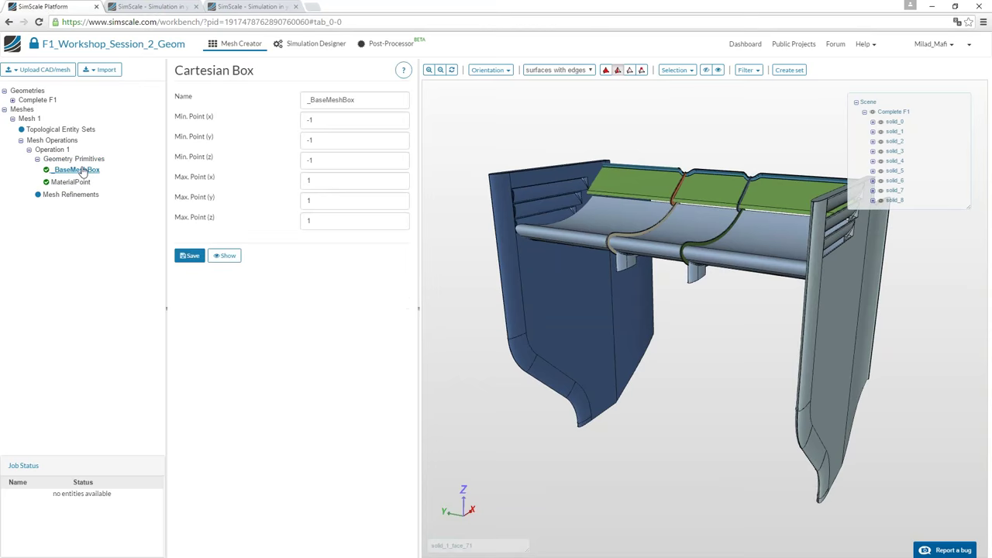
scroll(514, 177, down, 3)
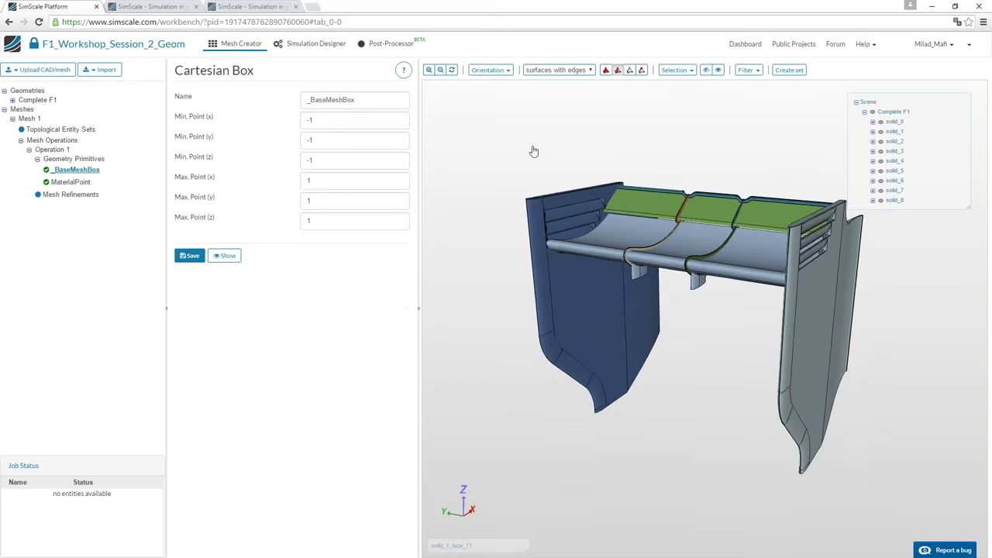
scroll(504, 205, down, 5)
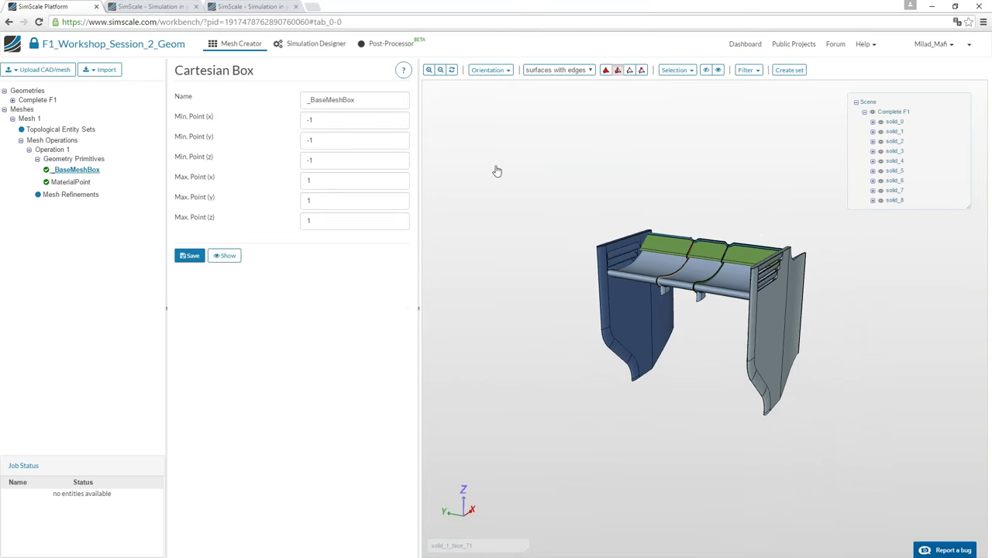
drag(493, 181, 455, 153)
click(332, 119)
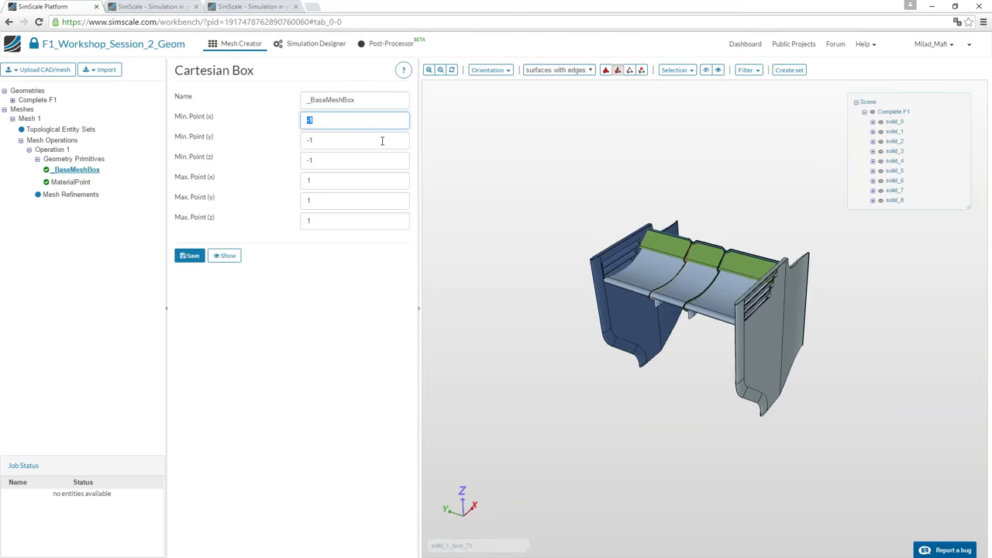
text(-5)
key(Tab)
text(-5)
key(Tab)
text(0)
key(Tab)
Set the maximum point of _BaseMeshBox to x 15, y 0, z 5 and save the box
text(15)
key(Tab)
text(0)
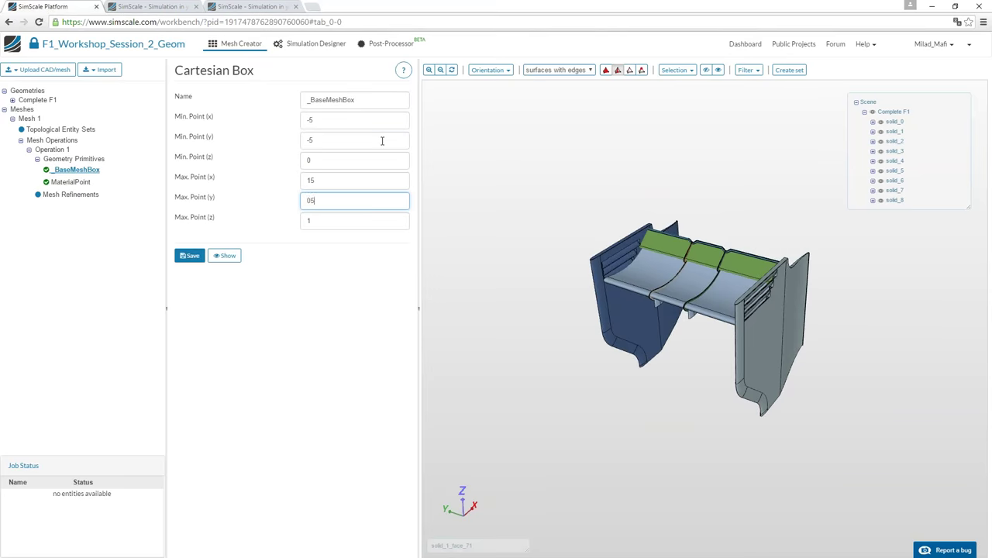
text(5)
key(BackSpace)
key(BackSpace)
text(0)
key(Tab)
text(5)
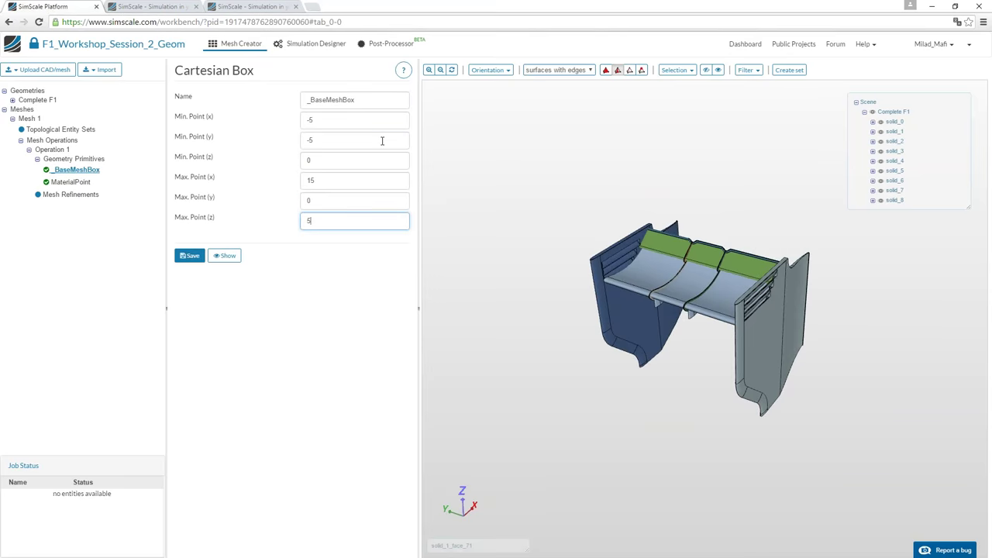
Examine how the base mesh box encloses the wing, including its floor and symmetry side, from several angles
click(452, 71)
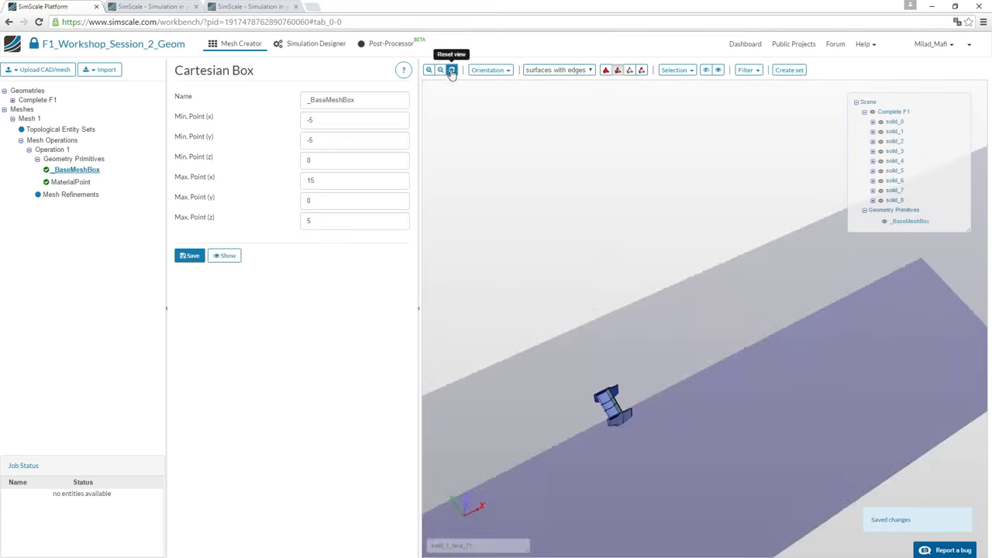
drag(611, 259, 928, 310)
scroll(641, 398, up, 3)
drag(564, 254, 558, 338)
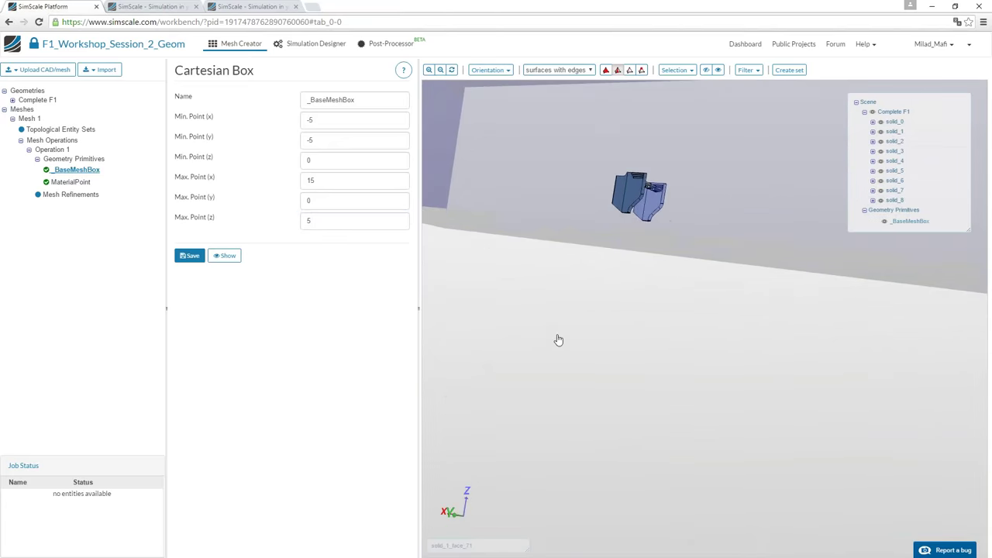
click(313, 154)
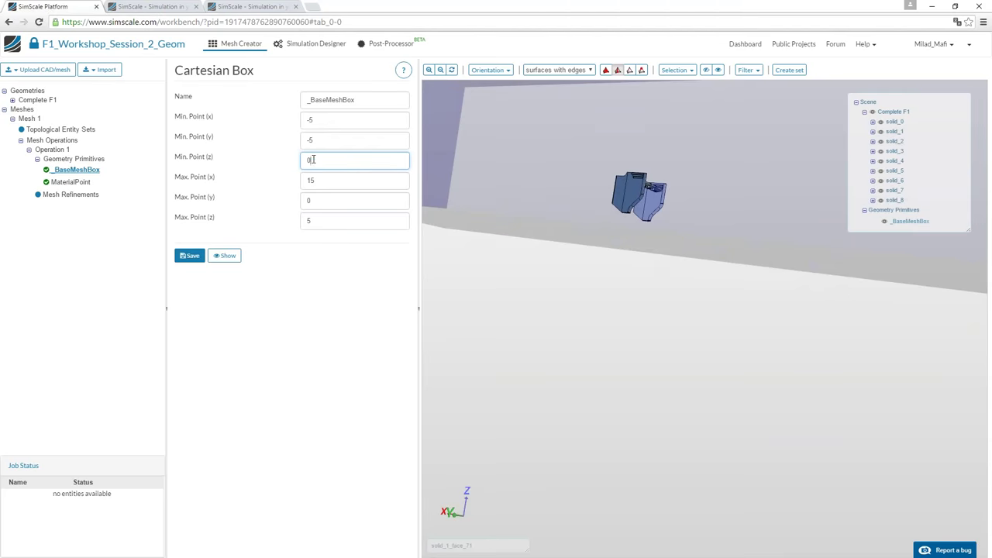
drag(620, 160, 596, 162)
scroll(616, 302, up, 3)
drag(615, 301, 761, 359)
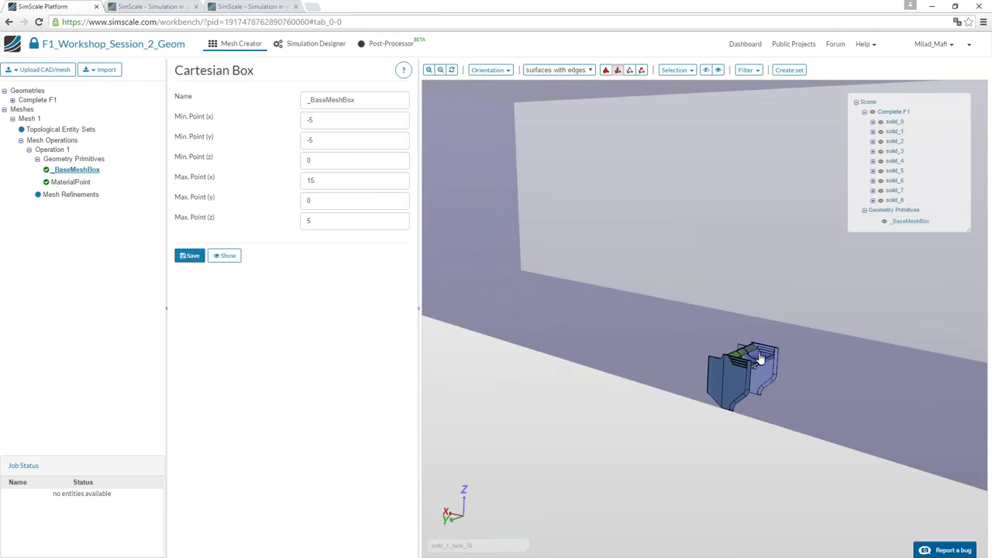
drag(768, 405, 571, 245)
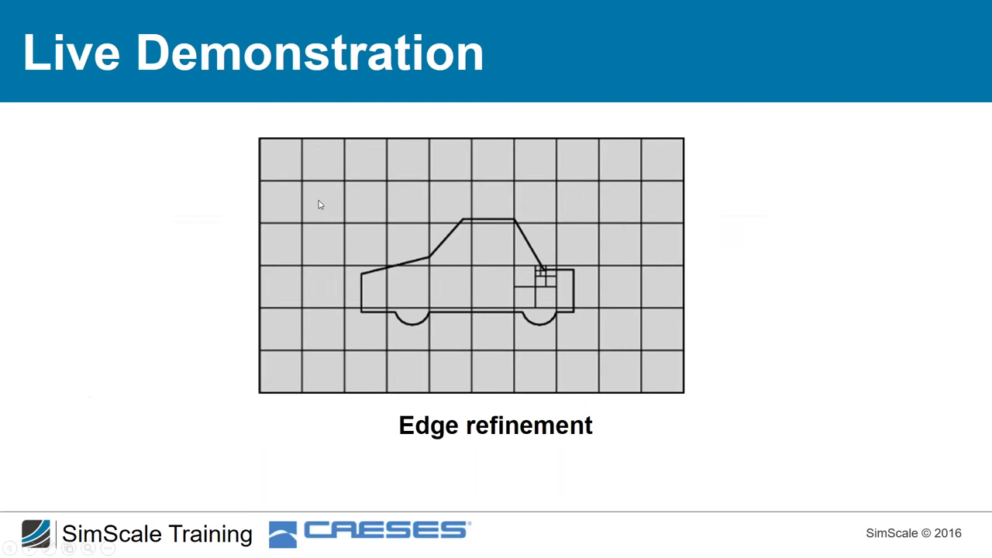
key(Left)
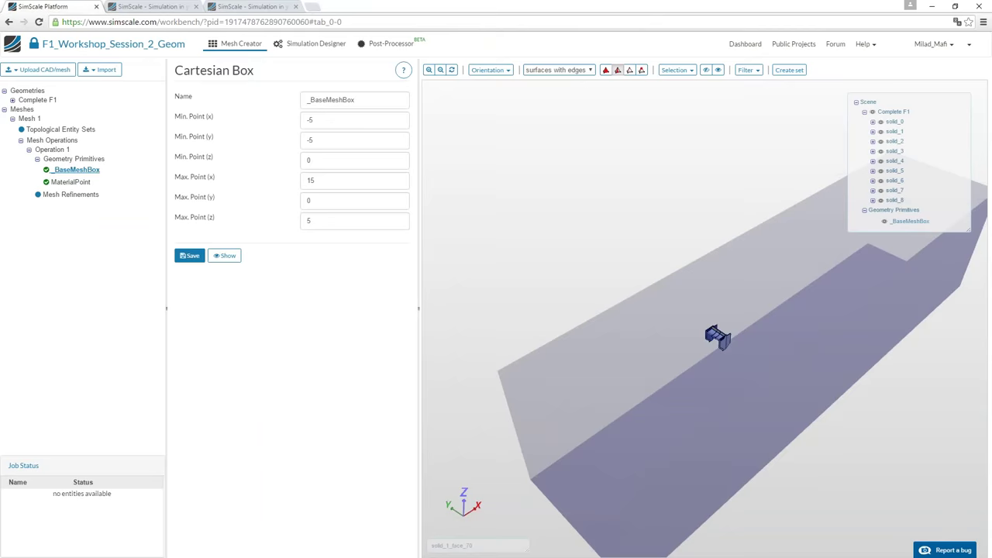
Set Operation 1's bounding box discretization to 40 cells in x, 10 in y and 10 in z, and save
click(53, 150)
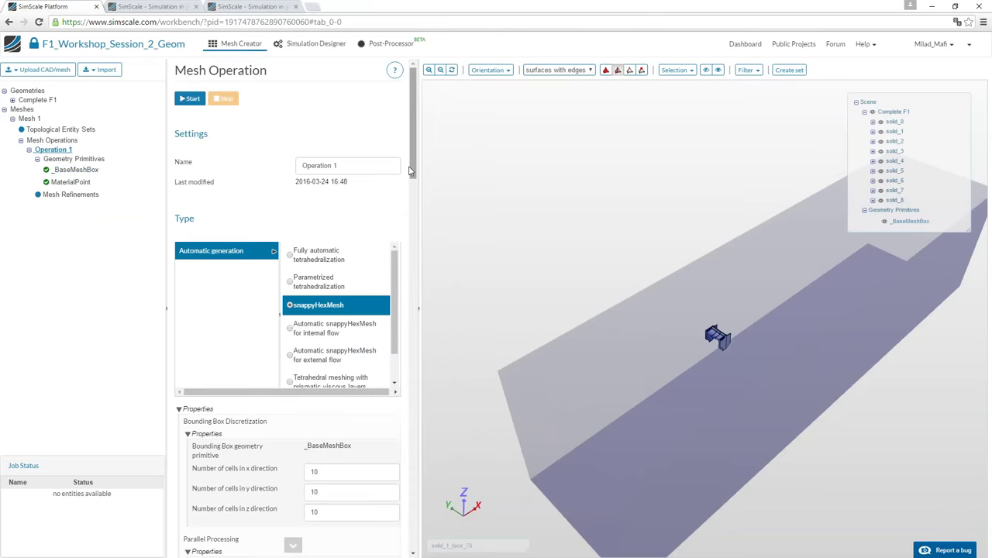
drag(410, 171, 409, 179)
scroll(411, 182, down, 3)
click(318, 257)
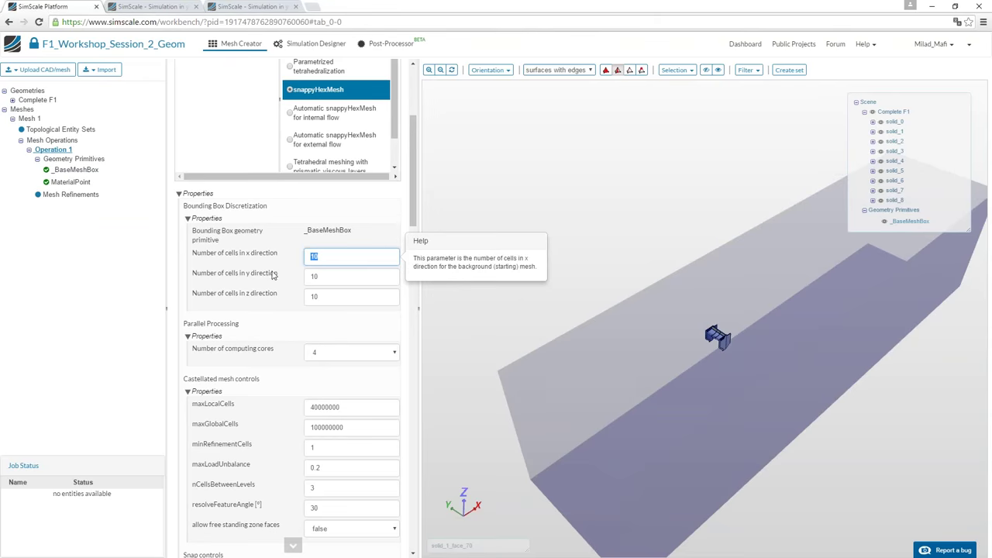
text(40)
key(Tab)
text(10)
key(Tab)
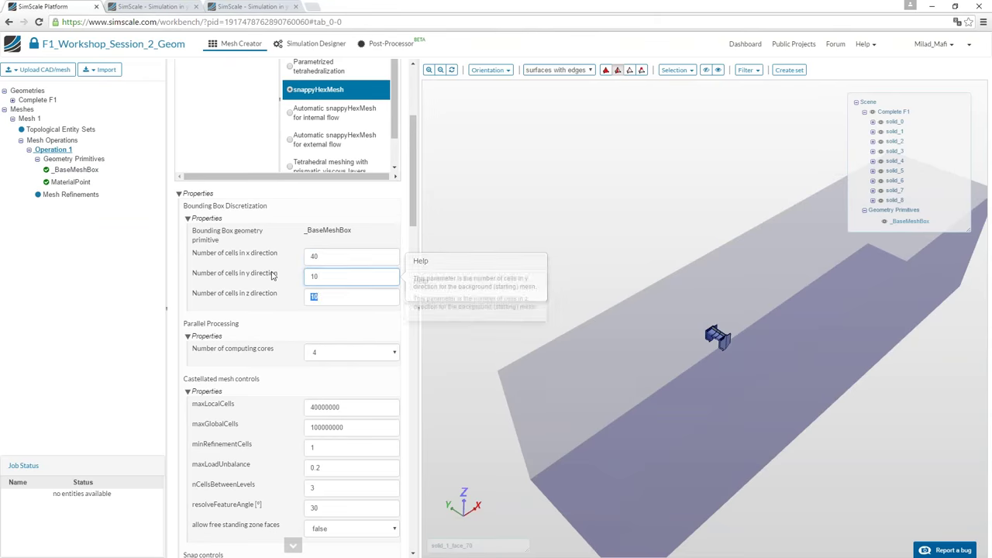
text(10)
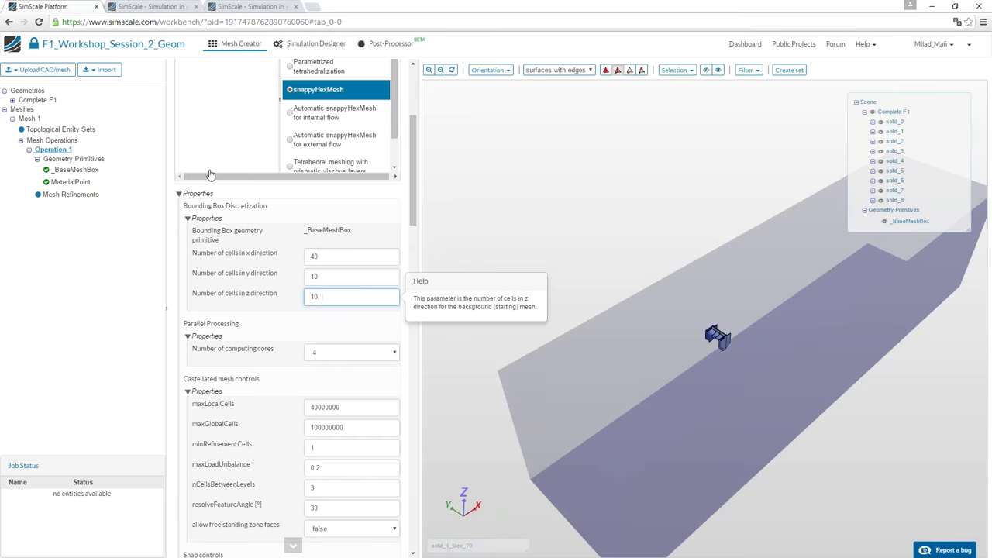
scroll(218, 459, down, 15)
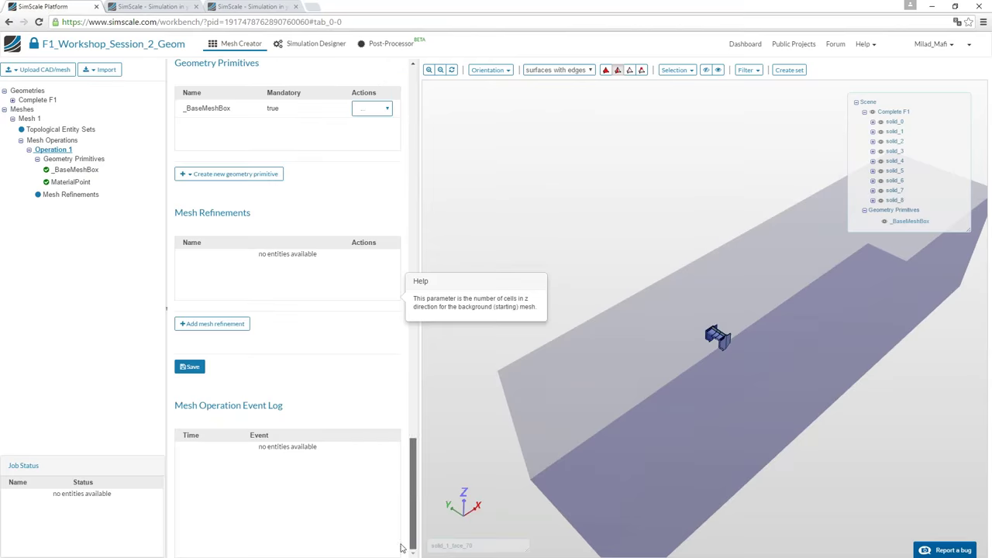
click(197, 369)
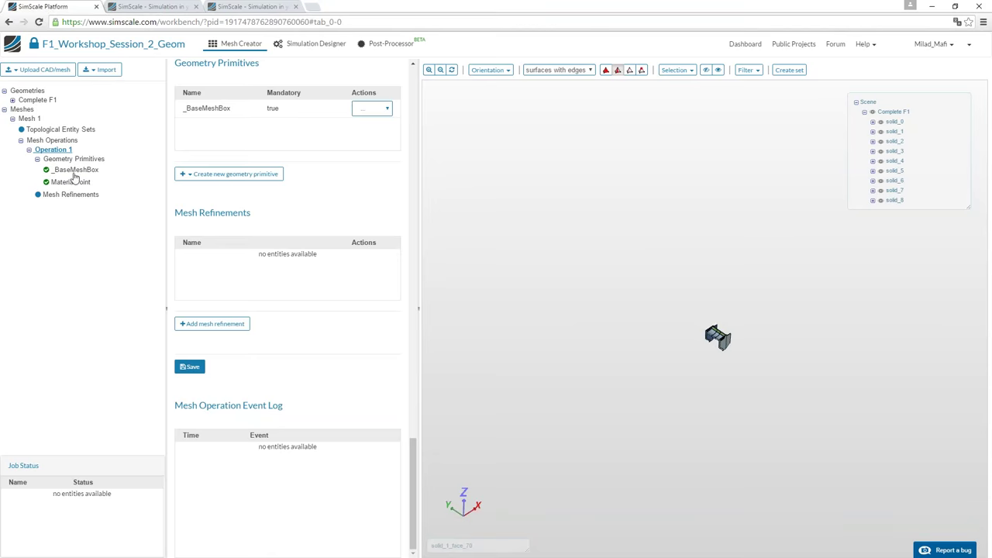
Set the MaterialPoint's center to x -3, y -2, z 1 and save it
click(71, 182)
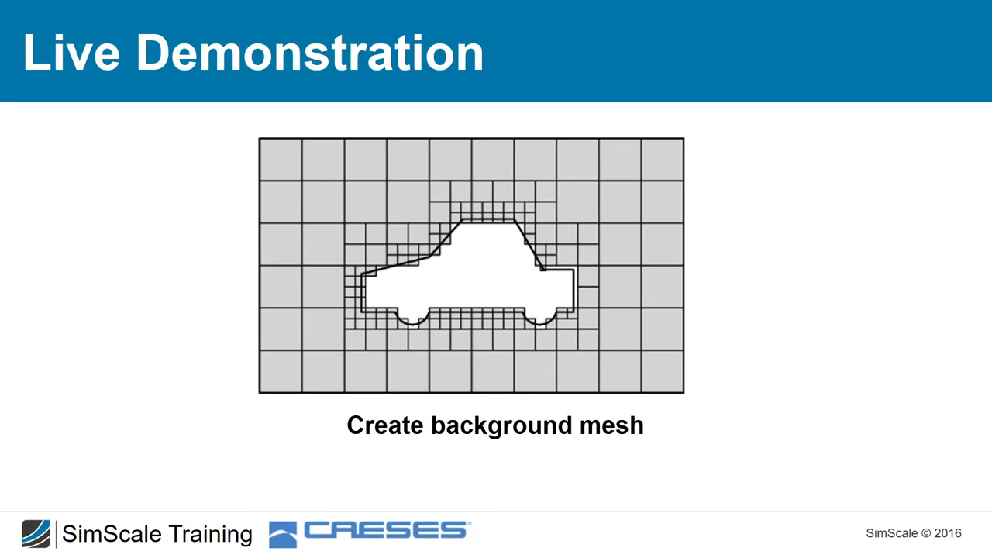
key(alt+Tab)
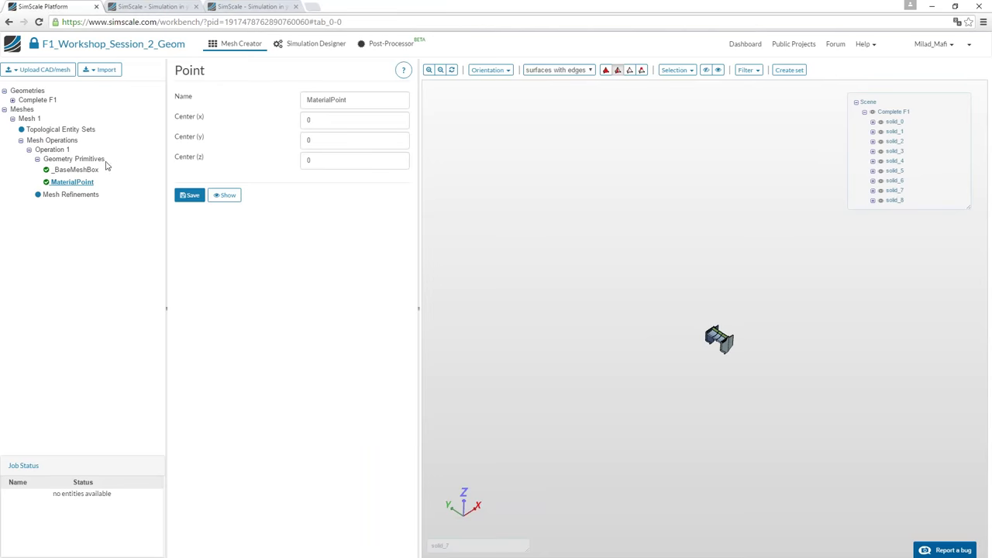
double_click(321, 122)
text(-3)
key(Tab)
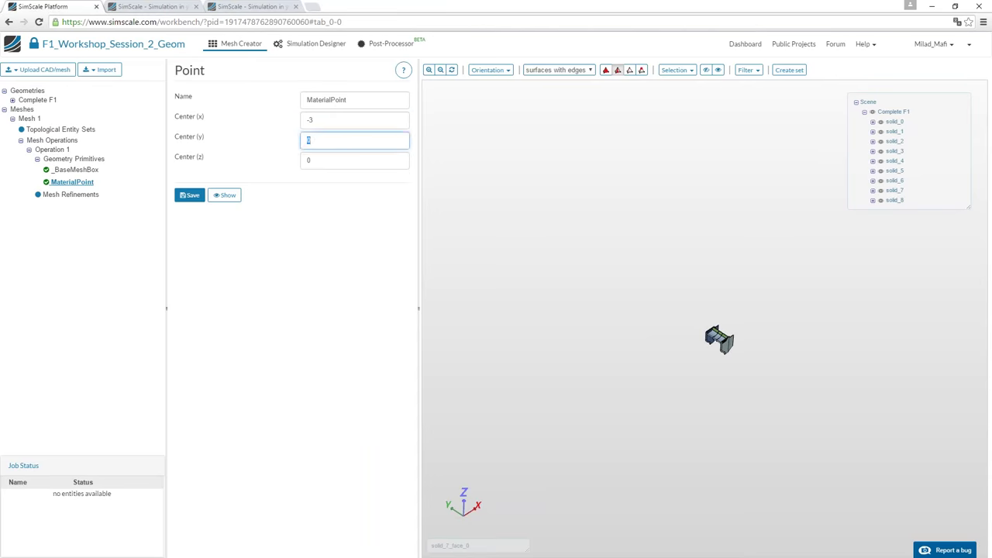
key(Tab)
text(1)
key(Return)
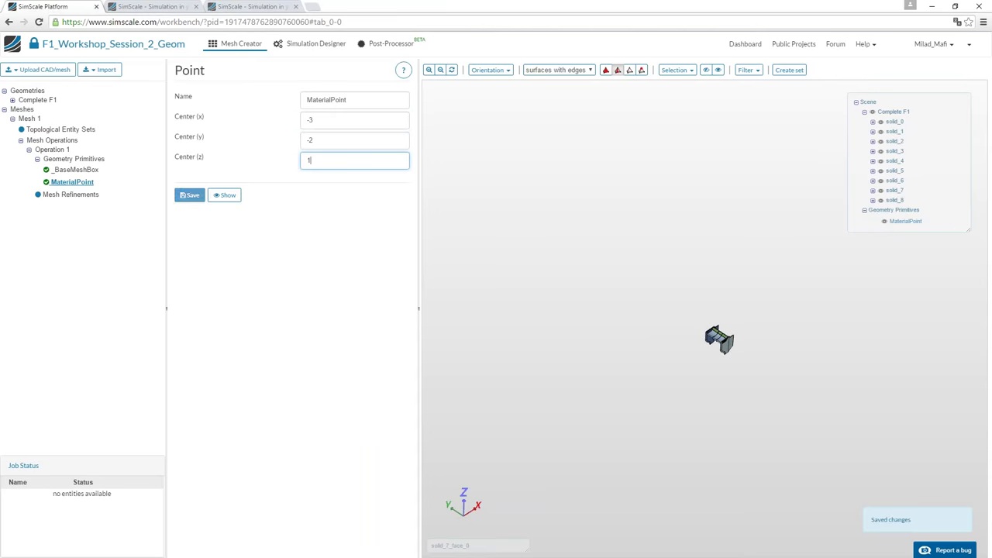
Show the _BaseMeshBox around the wing and inspect it together with the material point from another angle
drag(816, 374, 601, 275)
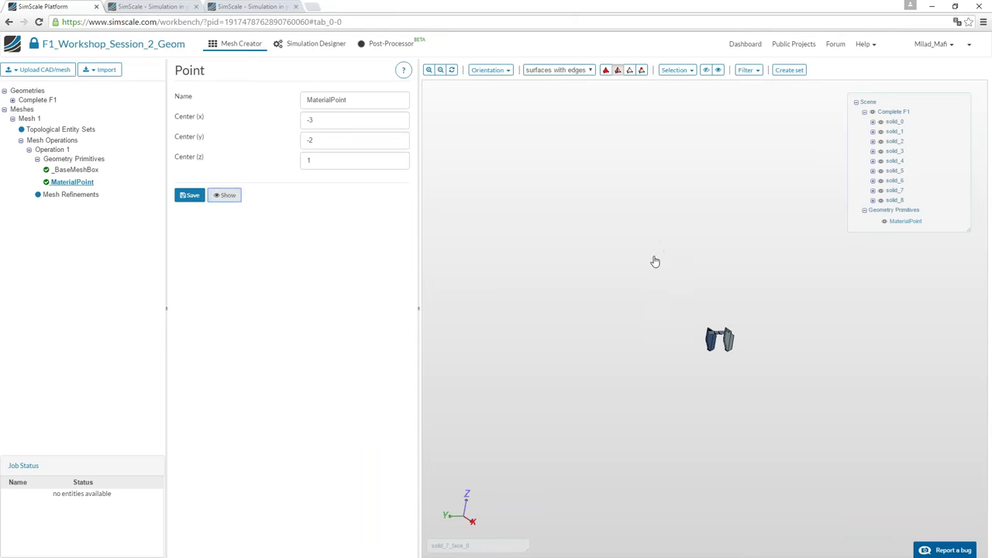
click(77, 170)
click(224, 256)
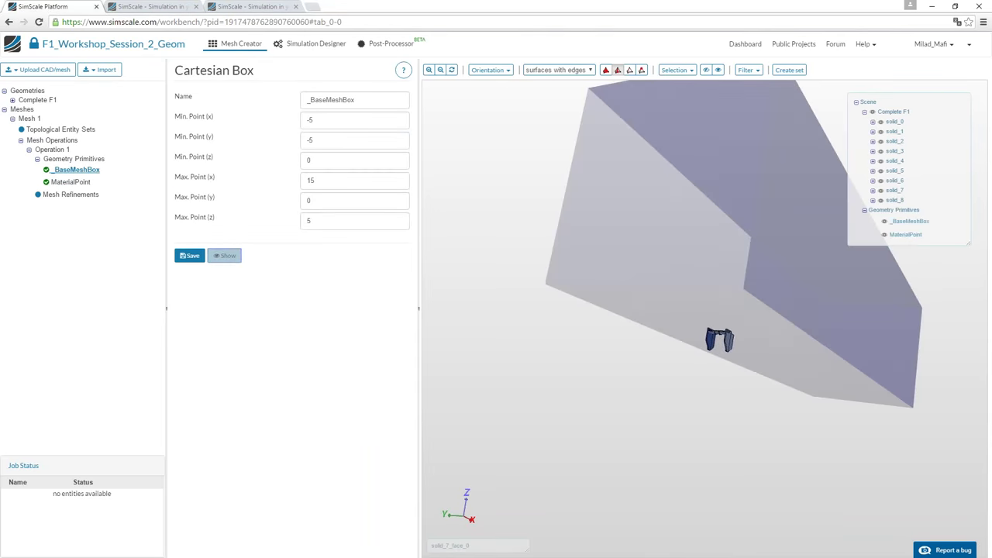
drag(682, 362, 700, 398)
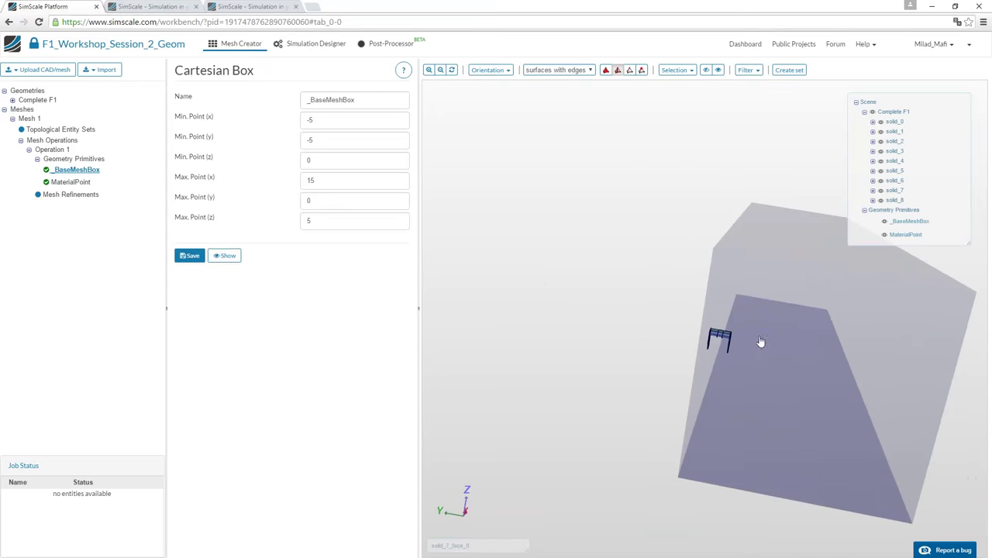
Add a mesh refinement named Surface Refinement and set its type to Surface refinement
click(82, 194)
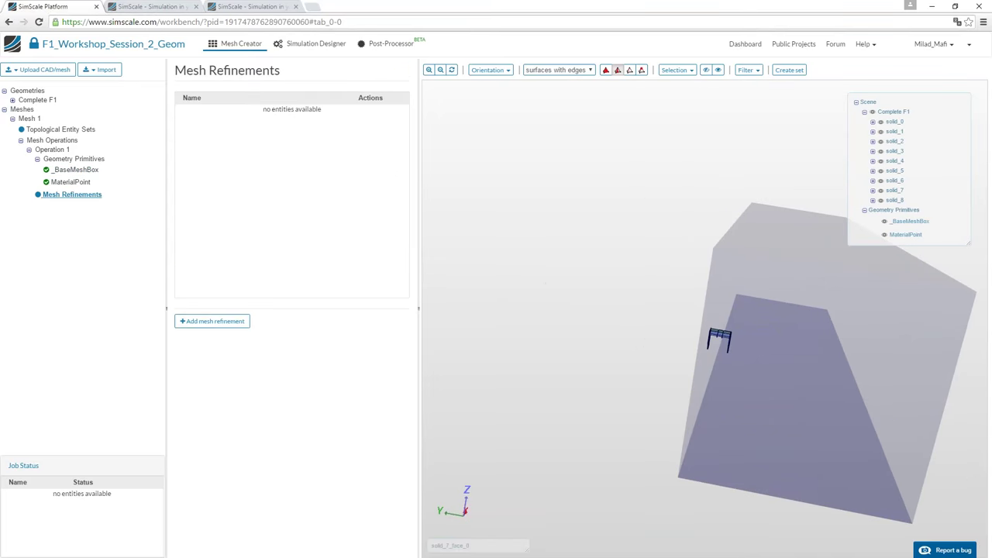
click(213, 321)
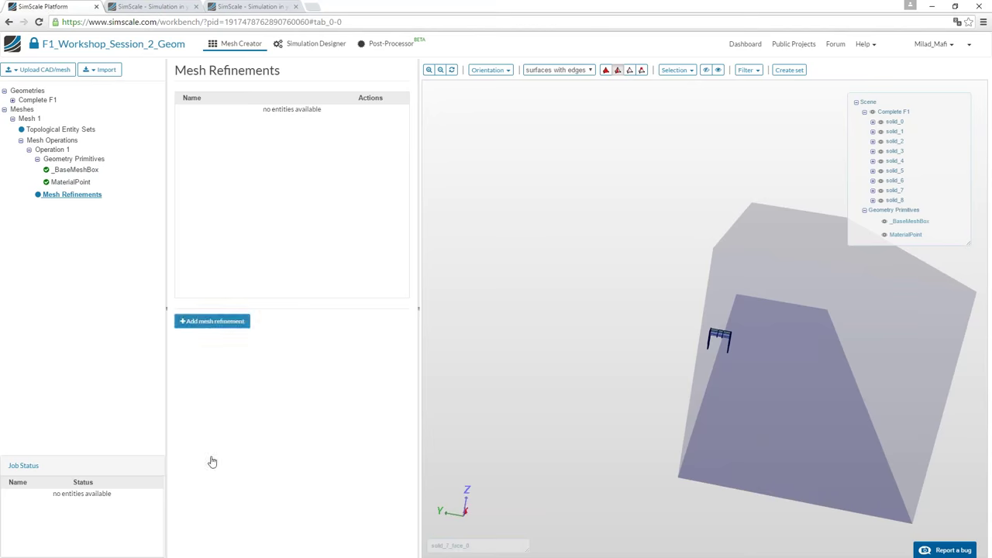
triple_click(352, 100)
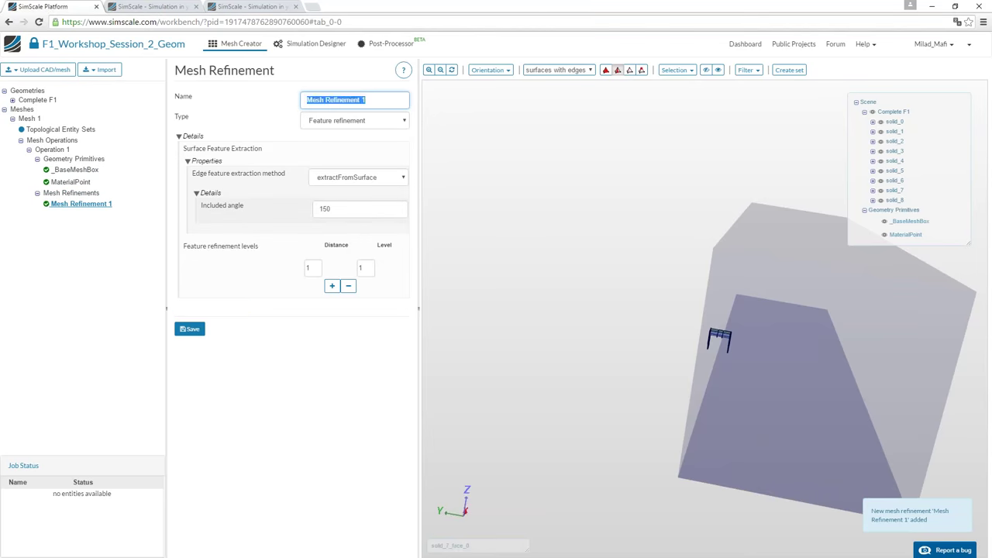
text(Surface Refine)
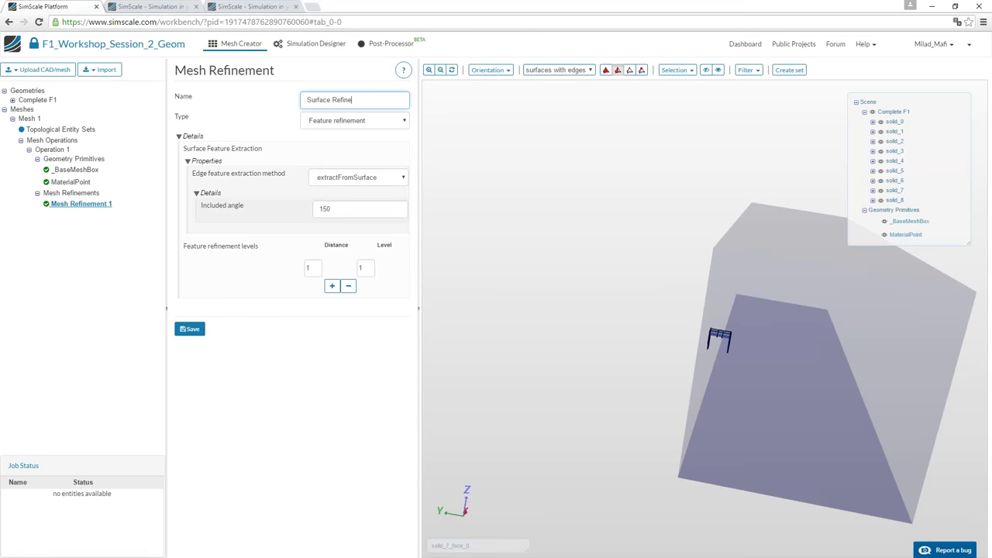
text(ment)
click(360, 127)
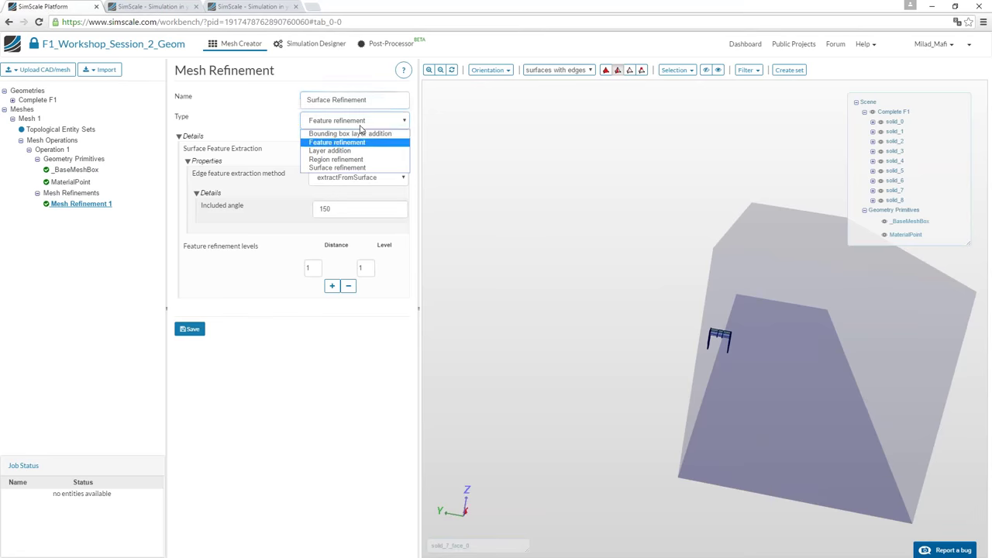
click(354, 168)
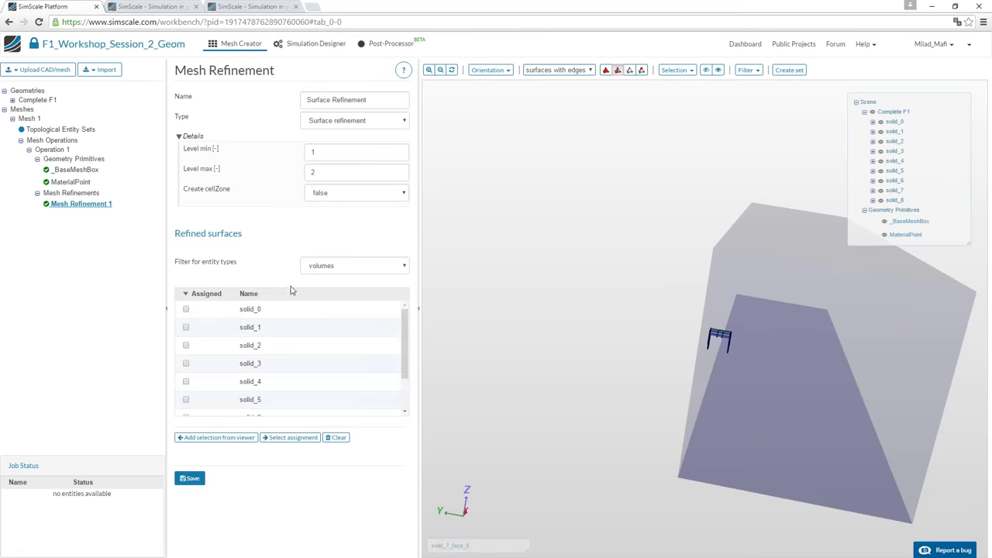
Assign all solids to Surface Refinement, set its minimum level to 7 and maximum level to 8, and save
click(671, 71)
click(682, 87)
click(218, 438)
click(341, 152)
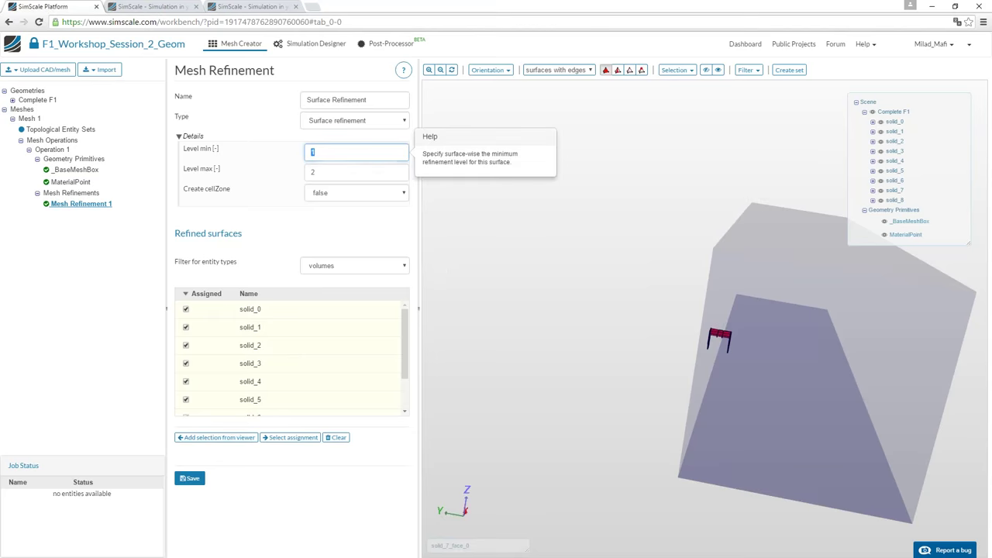
text(7)
key(Tab)
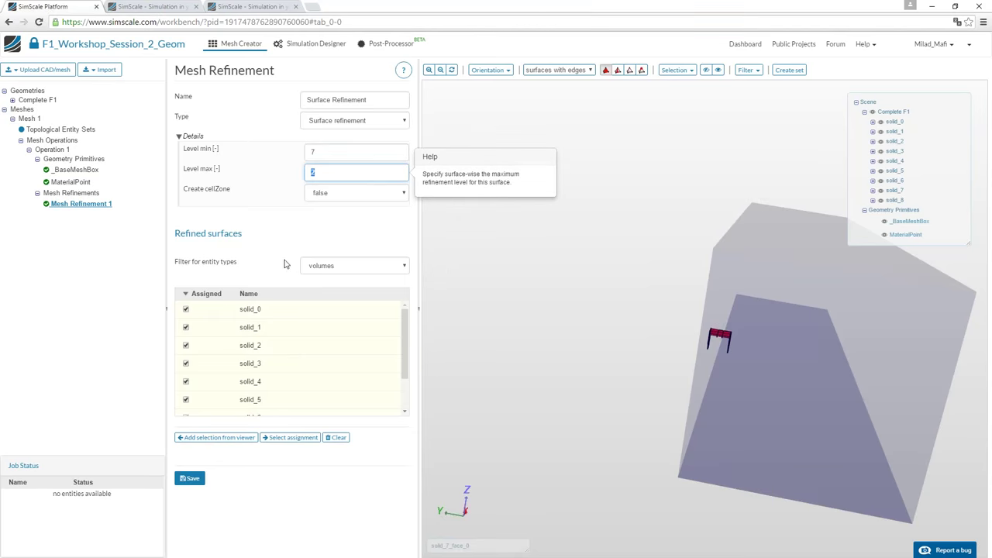
text(8)
click(190, 479)
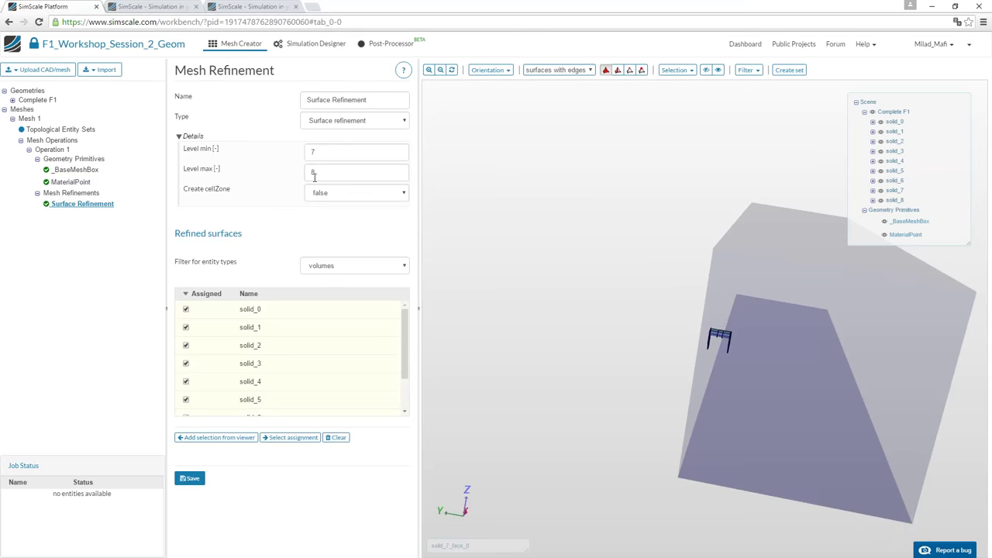
double_click(314, 172)
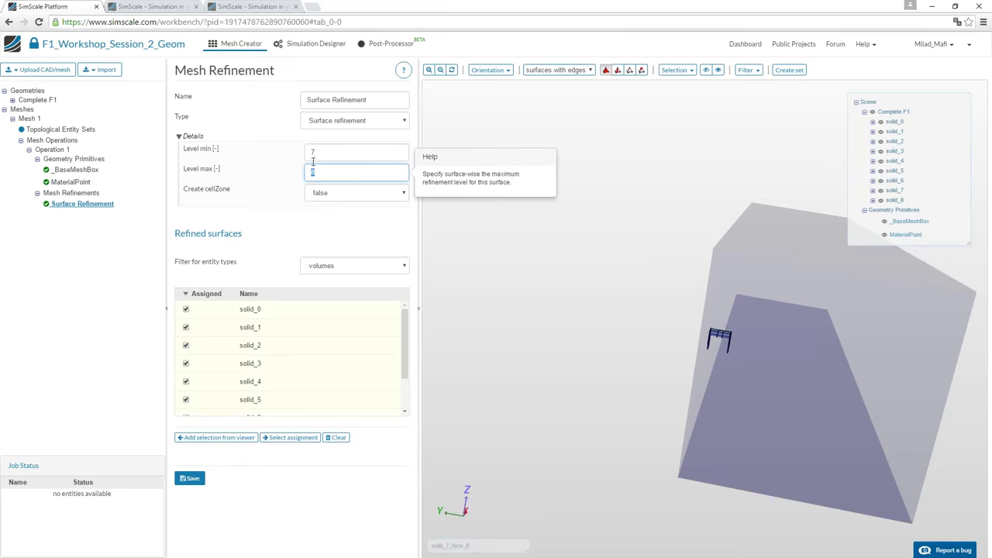
Add a second mesh refinement named Edge Refinement, keeping its type as Feature refinement
click(68, 194)
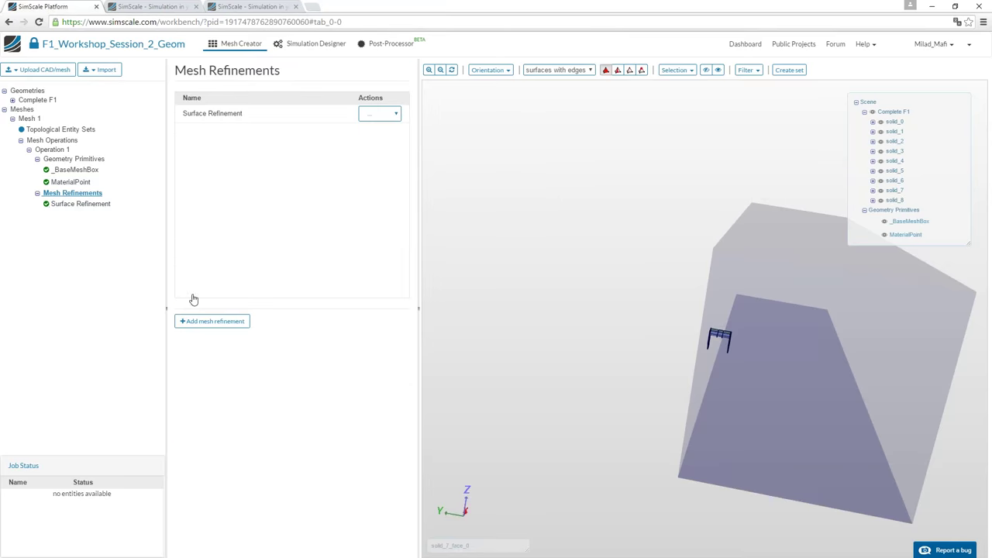
click(193, 324)
triple_click(364, 100)
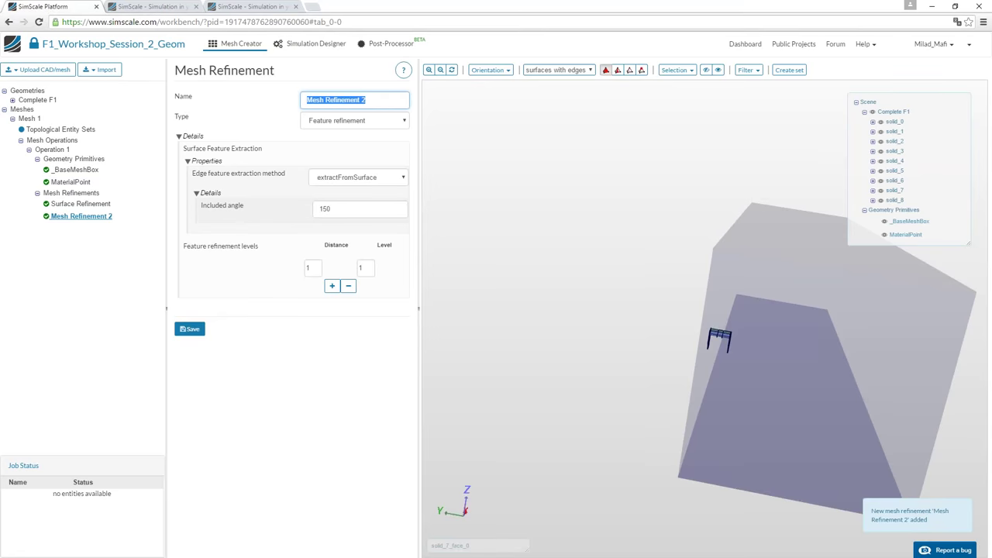
text(Edge Refinement)
click(332, 124)
click(332, 124)
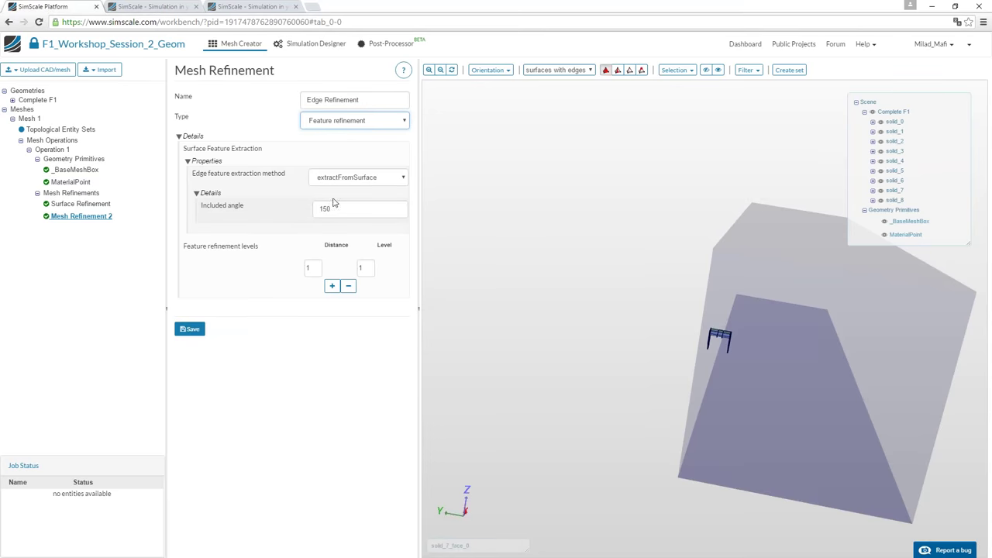
Set Edge Refinement's feature refinement distance to 0.001 and level to 9, and save
click(310, 268)
text(0.001)
key(Tab)
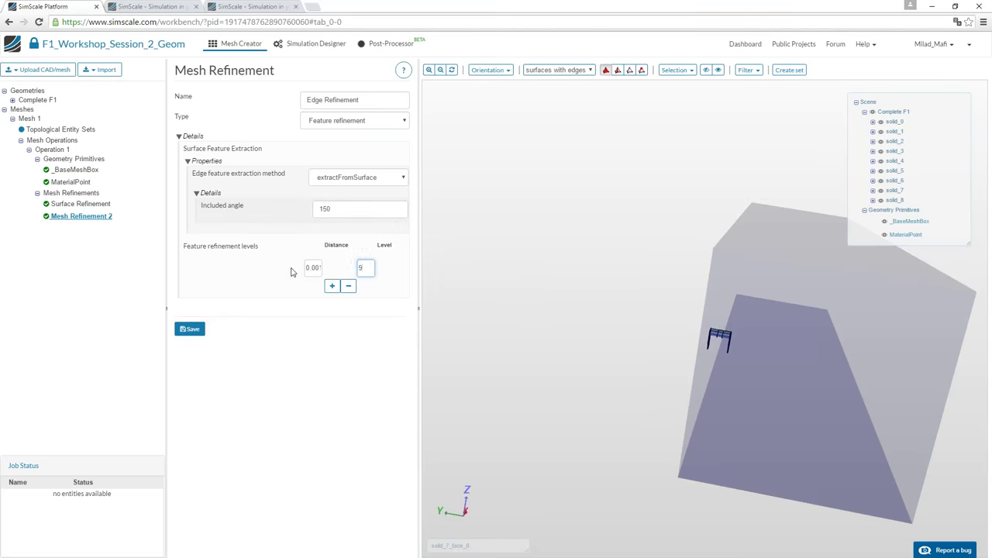
click(189, 328)
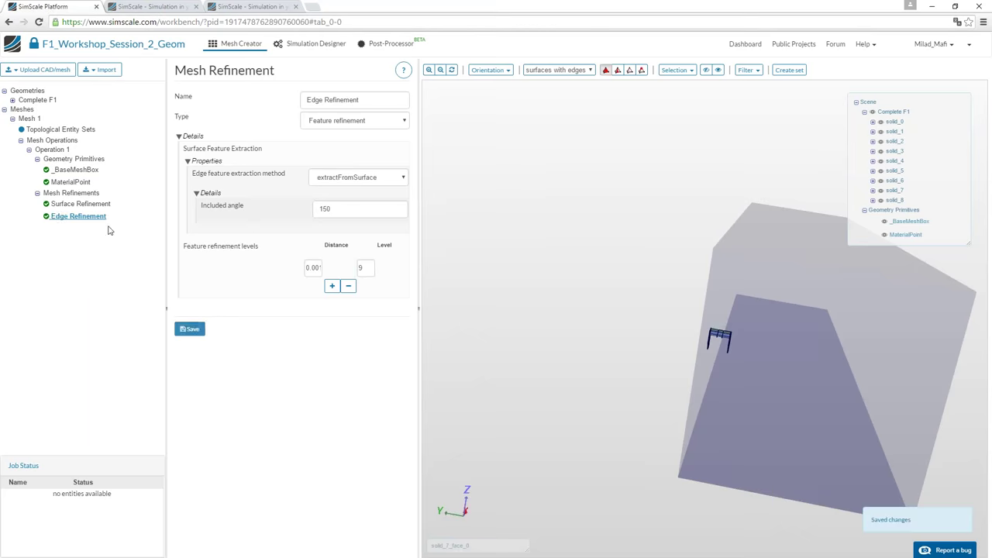
Add a third mesh refinement to Operation 1 and set its type to Layer addition
click(70, 182)
click(82, 194)
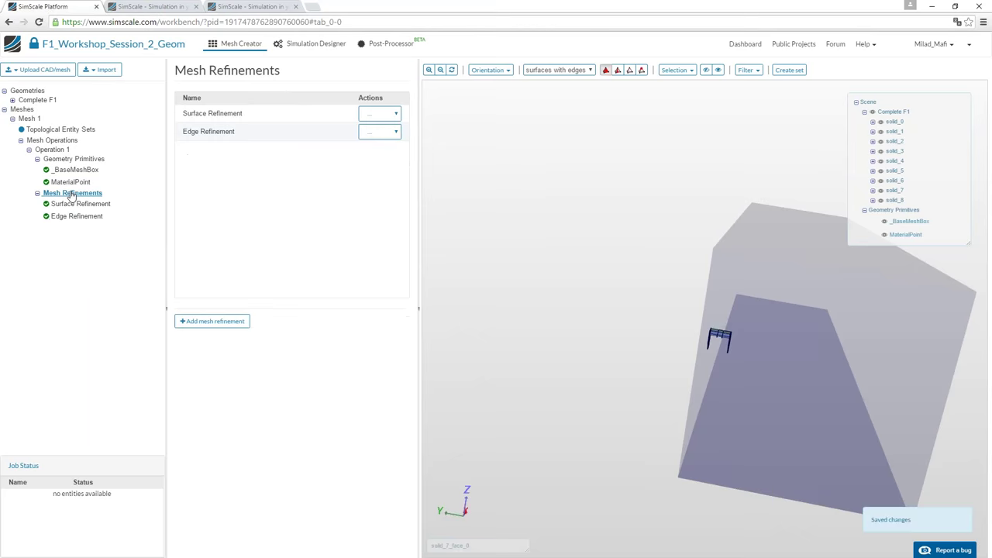
click(206, 321)
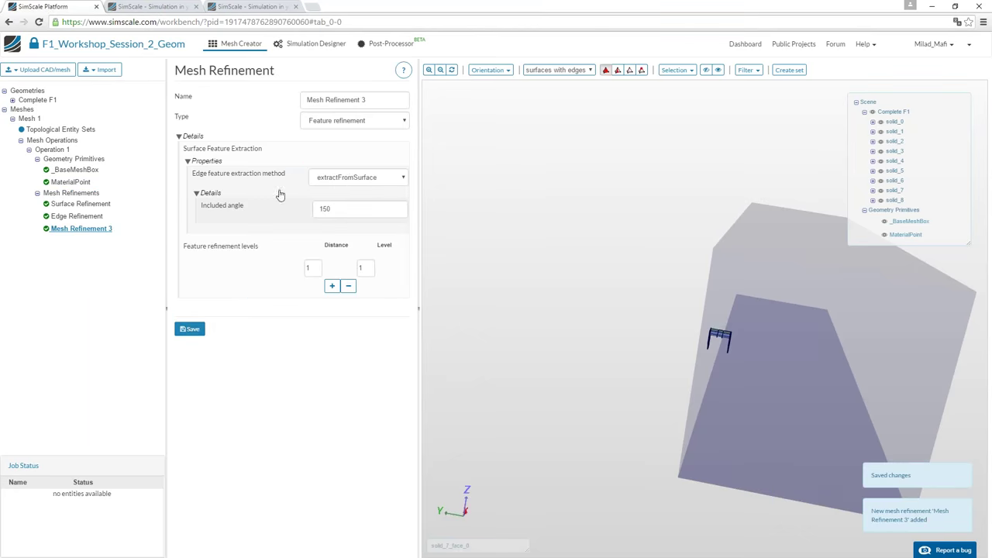
click(339, 124)
click(342, 152)
Assign all faces of the wing geometry to the layer addition refinement and save it
click(685, 72)
click(685, 71)
click(685, 71)
click(671, 86)
click(210, 494)
click(190, 533)
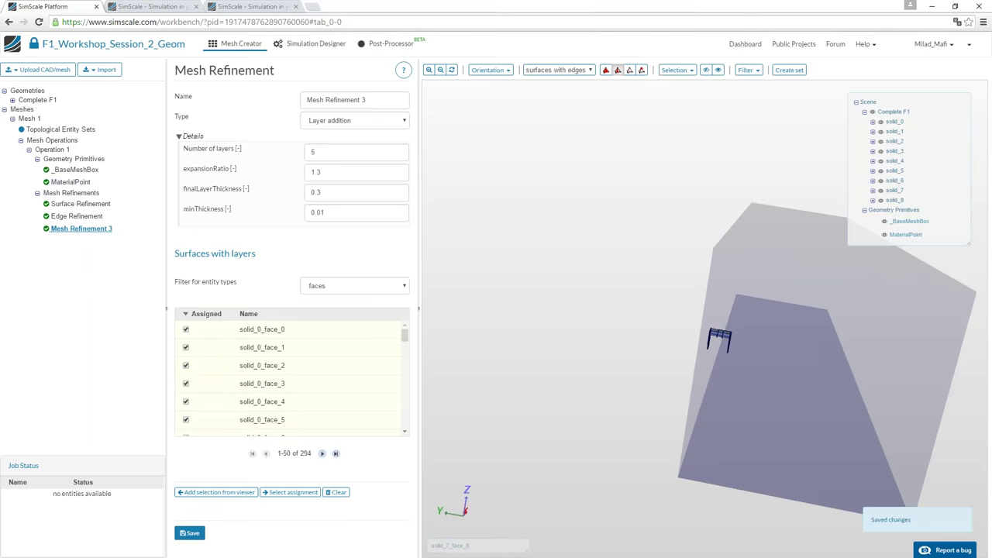
Rename the layer addition refinement as Layers and save it
click(355, 100)
key(ctrl+a)
text(Lay)
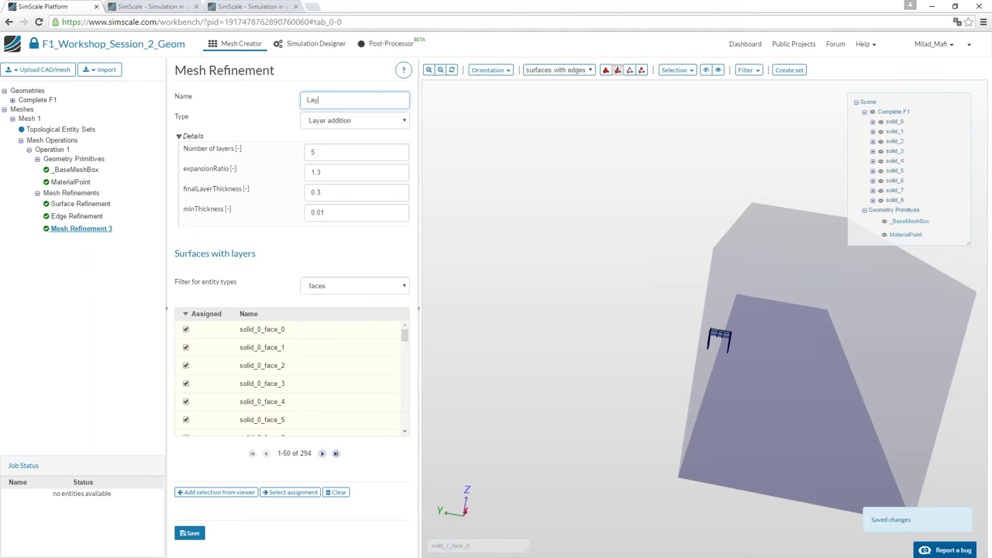
click(190, 534)
Add a fourth mesh refinement named Layers_Floor with the type Bounding box layer addition
click(65, 204)
click(80, 183)
click(85, 193)
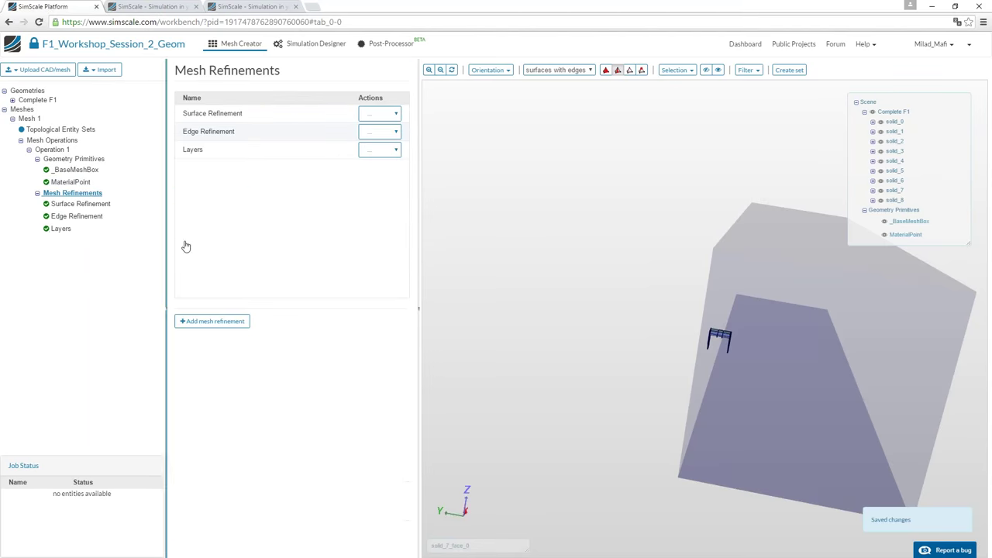
click(199, 320)
click(335, 102)
key(ctrl+a)
text(Layers_Floor)
click(353, 120)
click(341, 133)
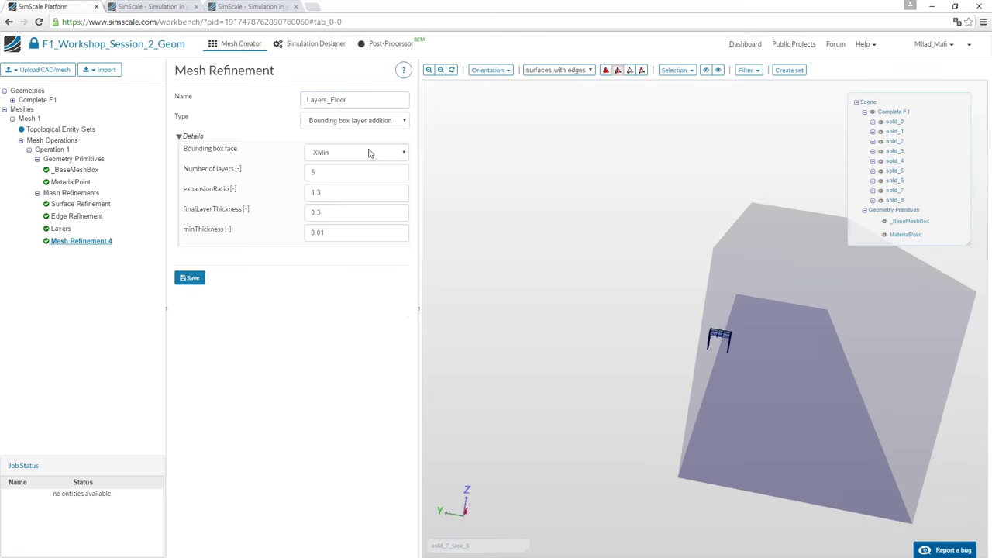
Set Layers_Floor to bounding box face ZMin with 3 layers and save it
click(335, 152)
click(334, 205)
click(312, 171)
key(BackSpace)
text(3)
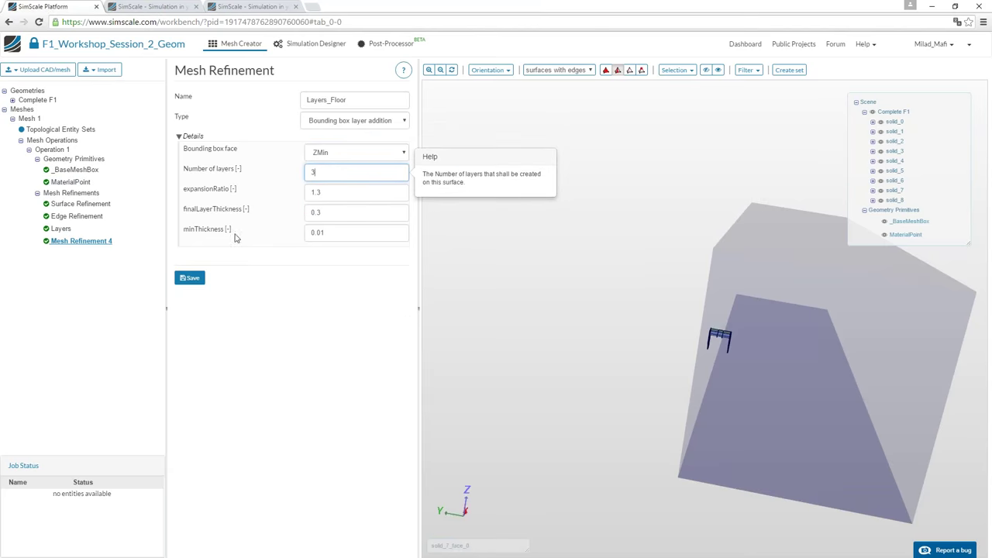
click(183, 278)
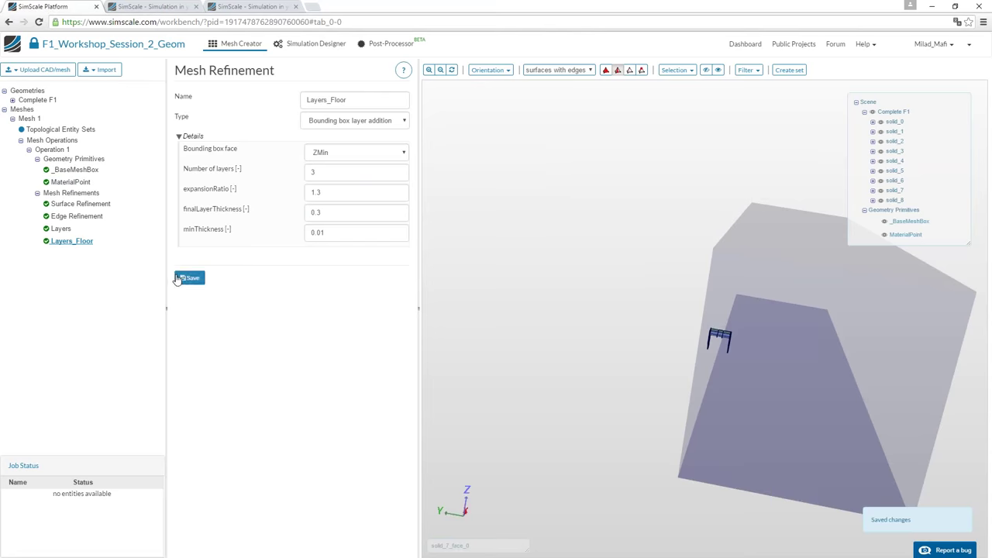
Create a Cartesian box geometry primitive with minimum x 2, maximum x 6 and maximum z 2, and save it
click(62, 159)
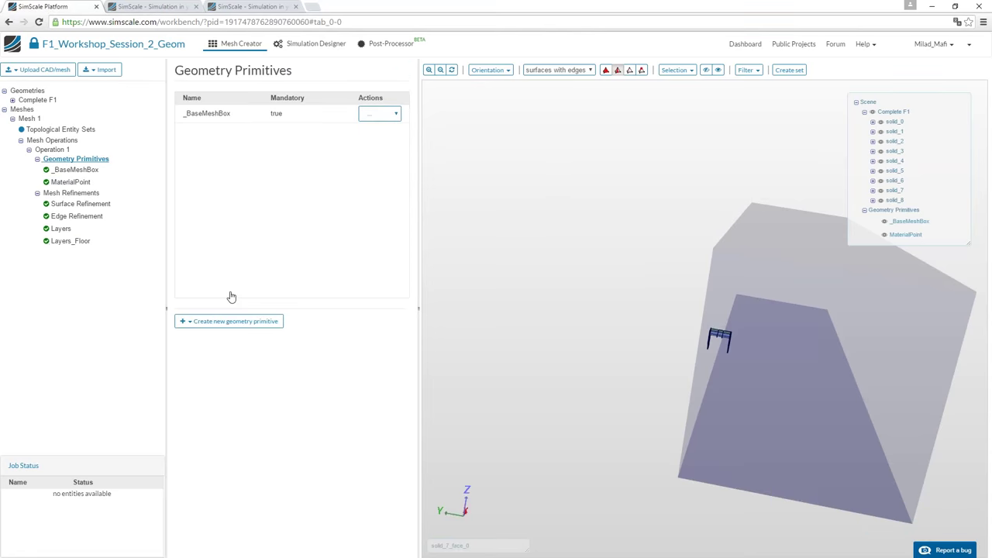
click(225, 321)
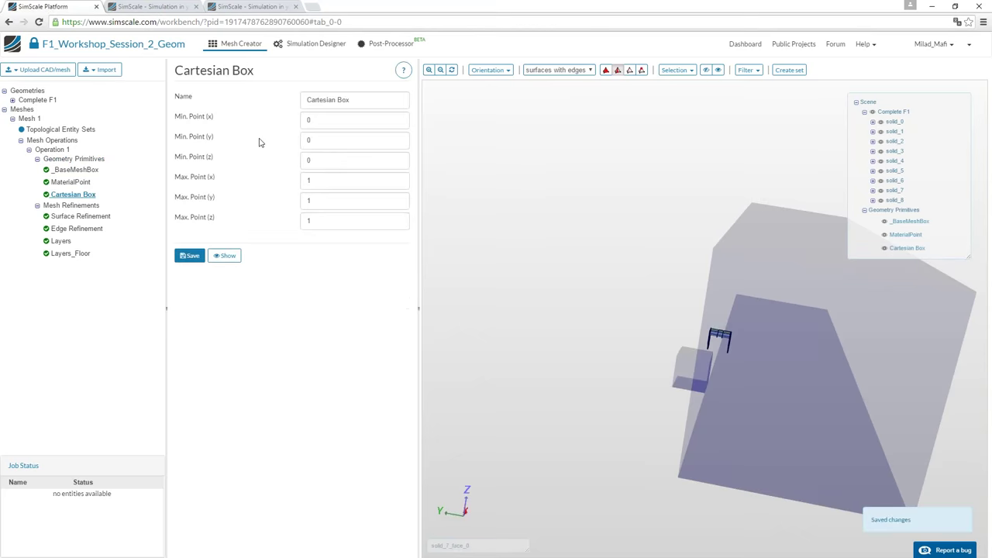
double_click(313, 122)
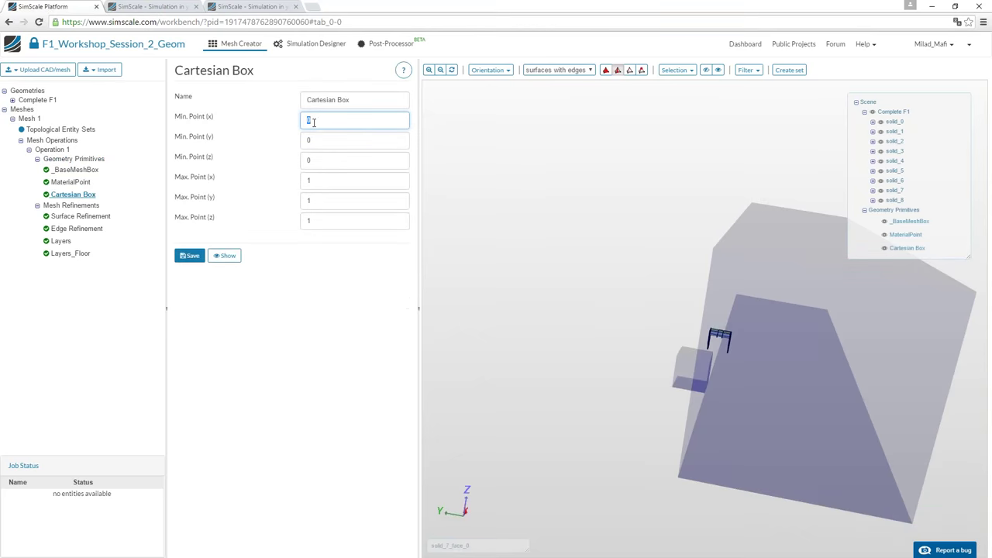
key(Tab)
key(Tab)
key(Tab)
text(6)
key(Tab)
key(Tab)
text(2)
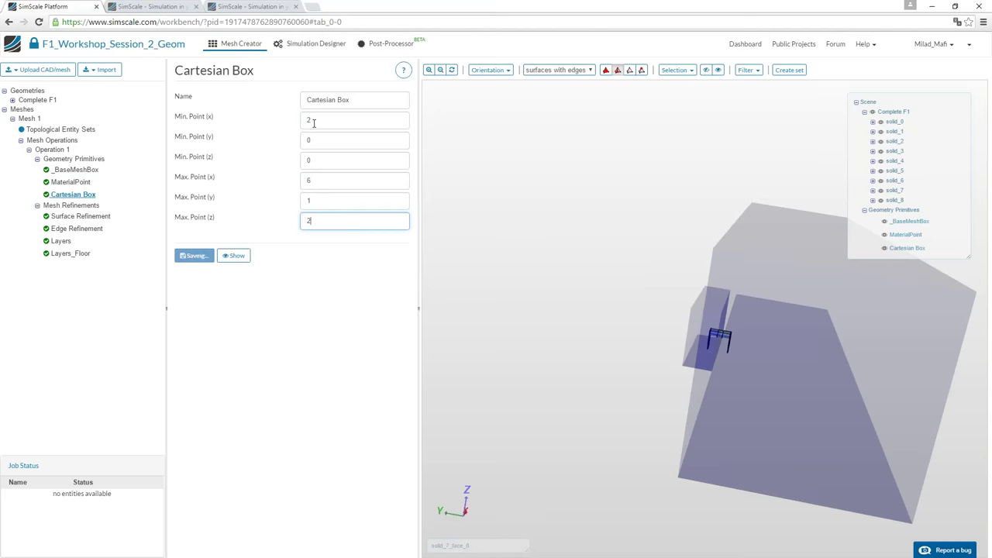
click(587, 229)
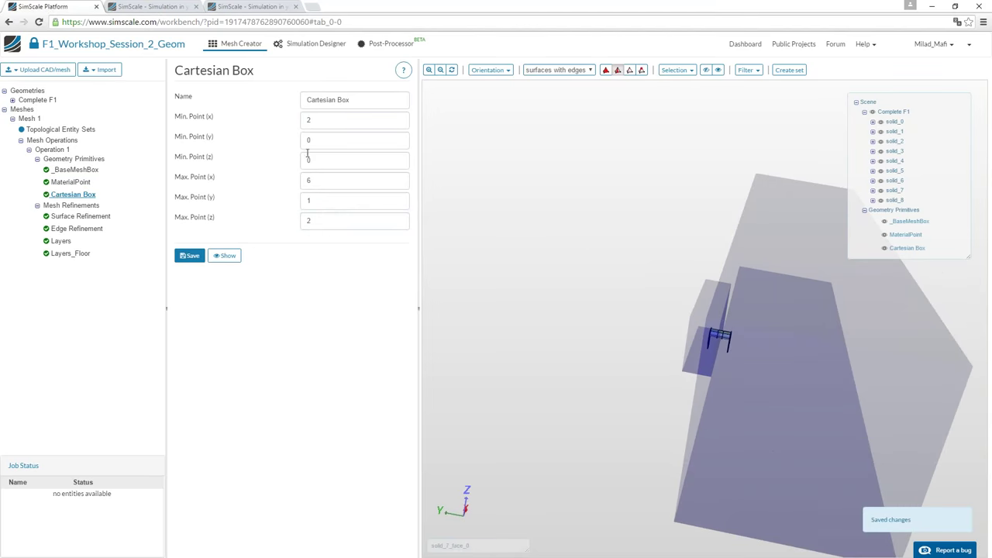
Set the Cartesian box's maximum y to -1 and save the primitive
click(306, 203)
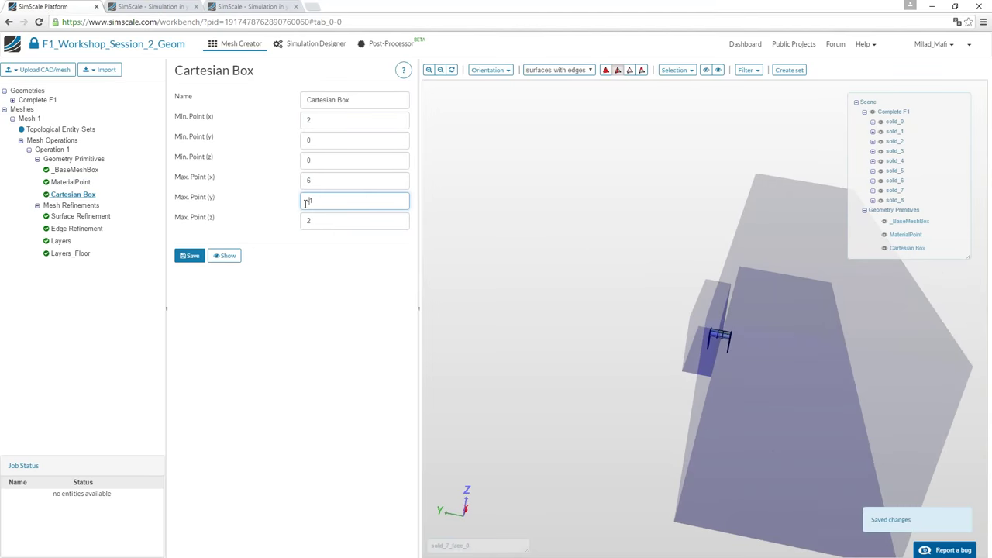
text(-)
drag(512, 233, 601, 260)
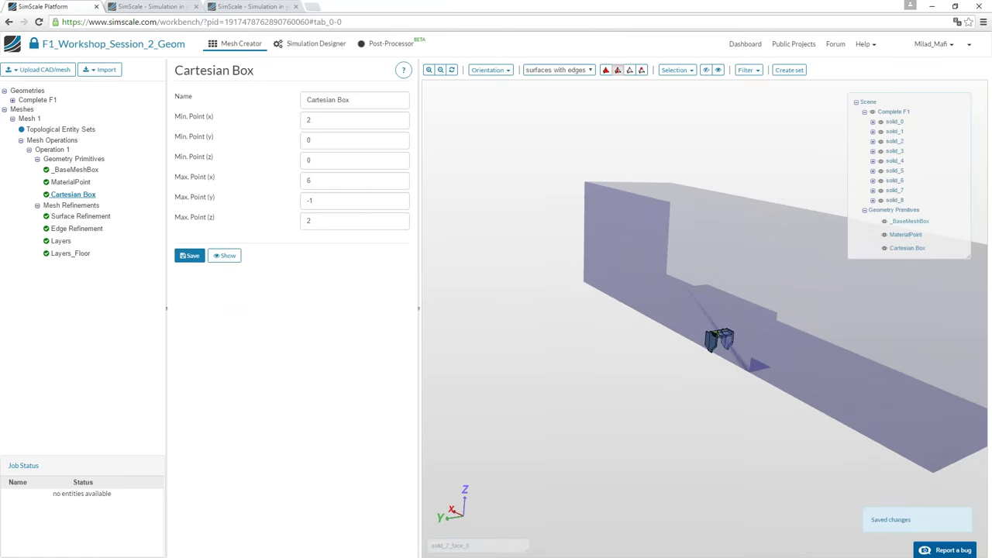
click(179, 253)
Add a fifth mesh refinement named Region Refinement with the type Region refinement
click(71, 204)
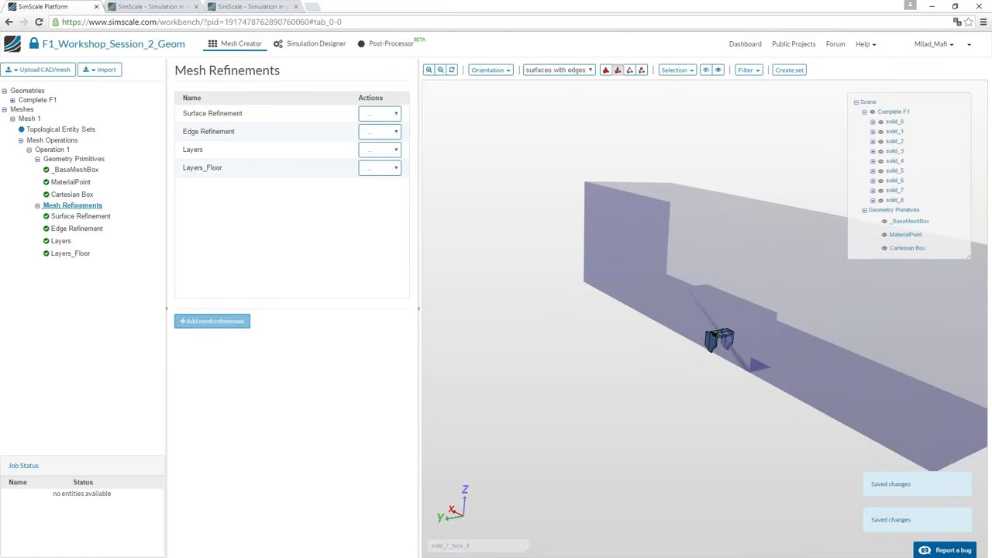
click(207, 321)
triple_click(360, 99)
text(Re)
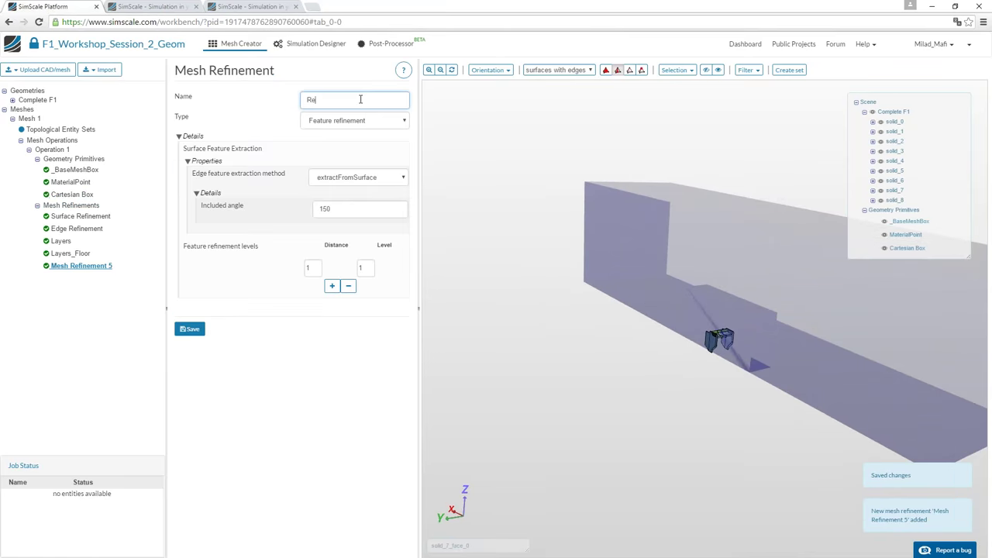
text(gion Refinem)
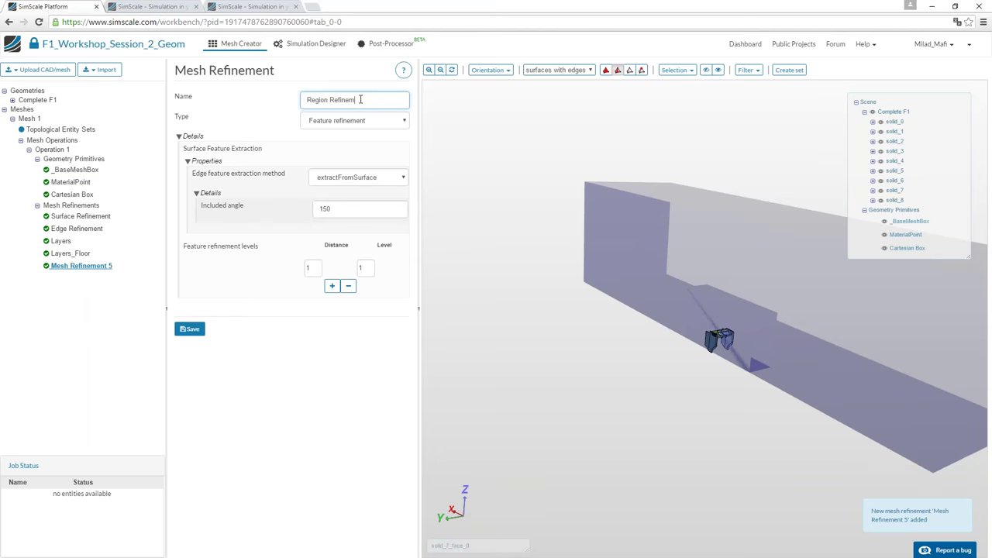
text(ent)
click(354, 120)
click(334, 160)
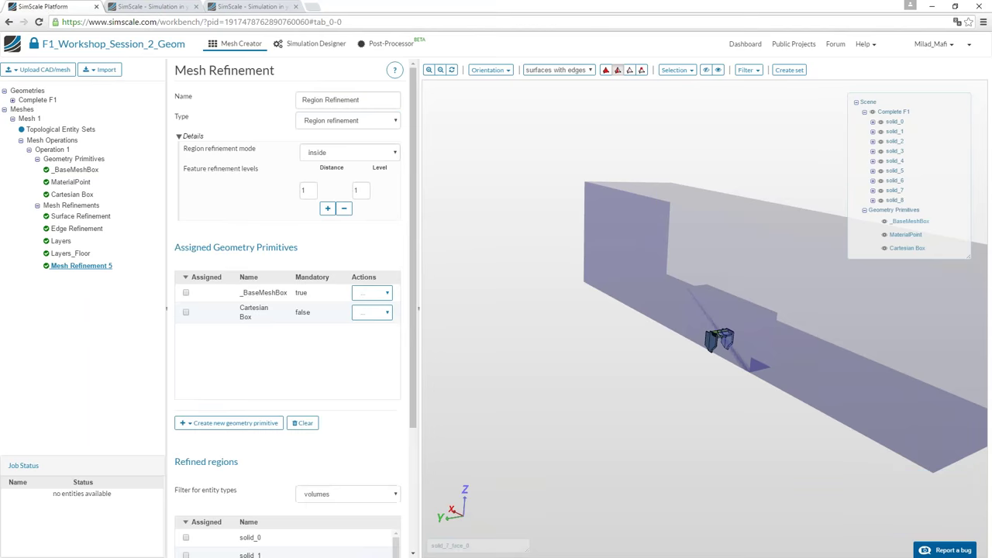
Assign the Cartesian Box to Region Refinement, set its refinement level to 4 and save it
click(250, 319)
double_click(358, 190)
text(4)
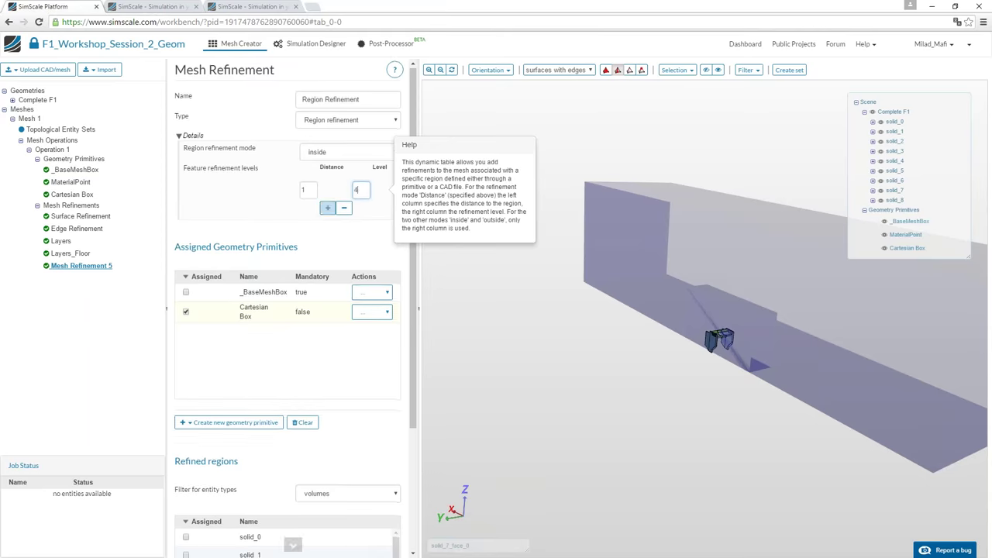
scroll(287, 388, down, 3)
click(190, 543)
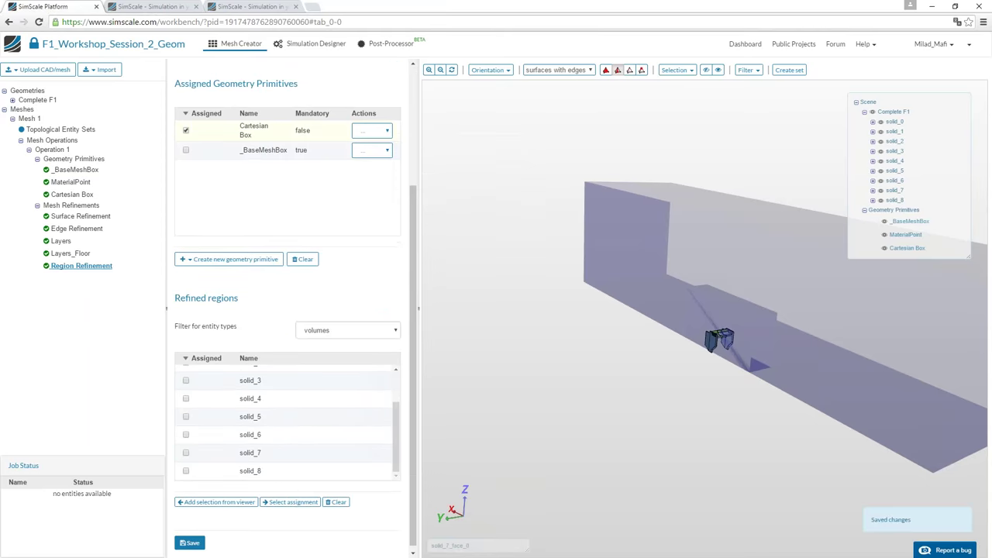
Start the snappyHexMesh run of Operation 1
click(54, 149)
scroll(262, 124, up, 3)
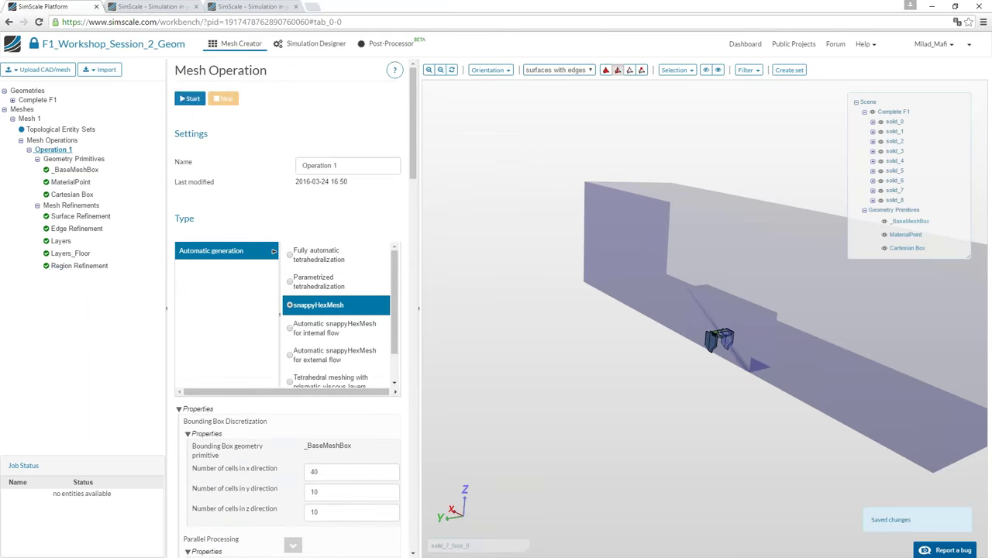
click(190, 99)
click(629, 115)
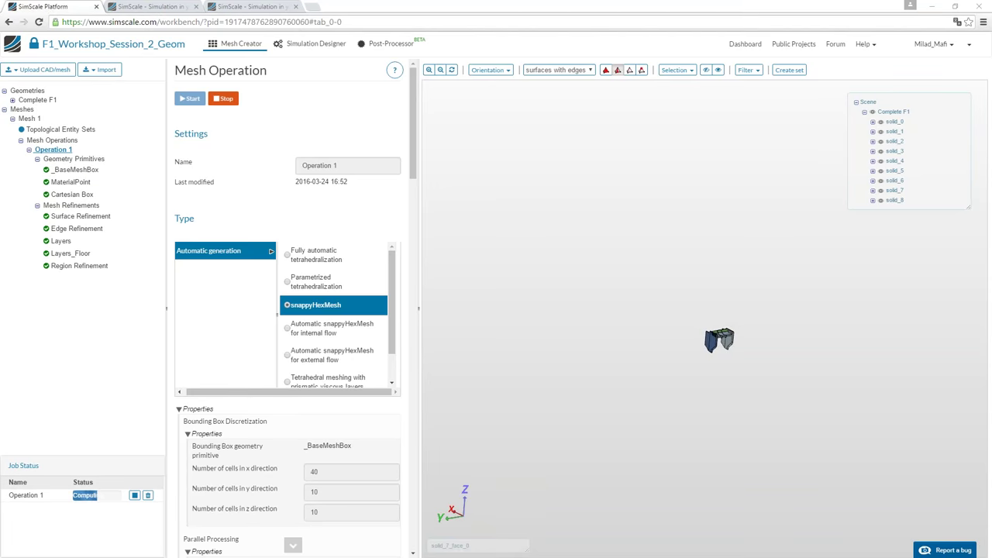
scroll(269, 475, down, 3)
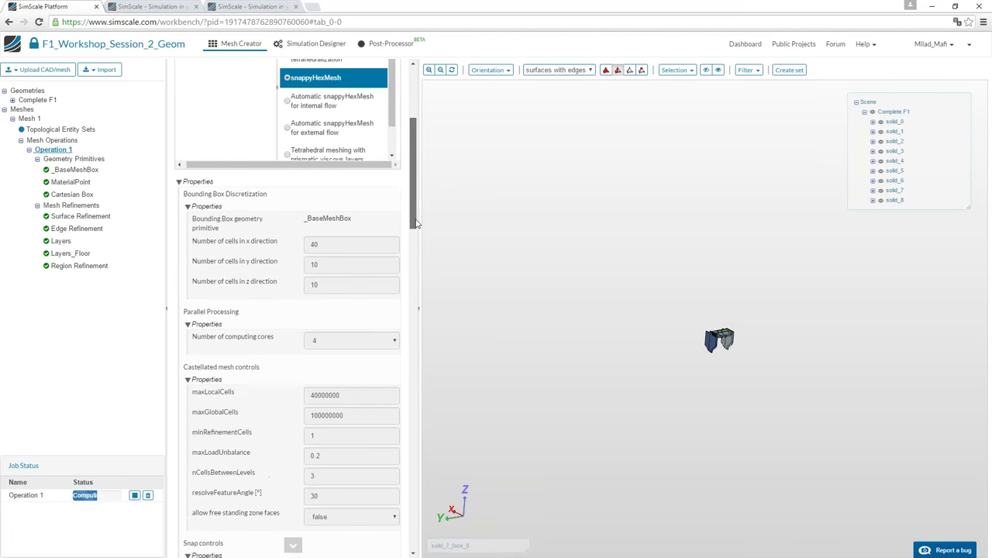
drag(411, 187, 412, 133)
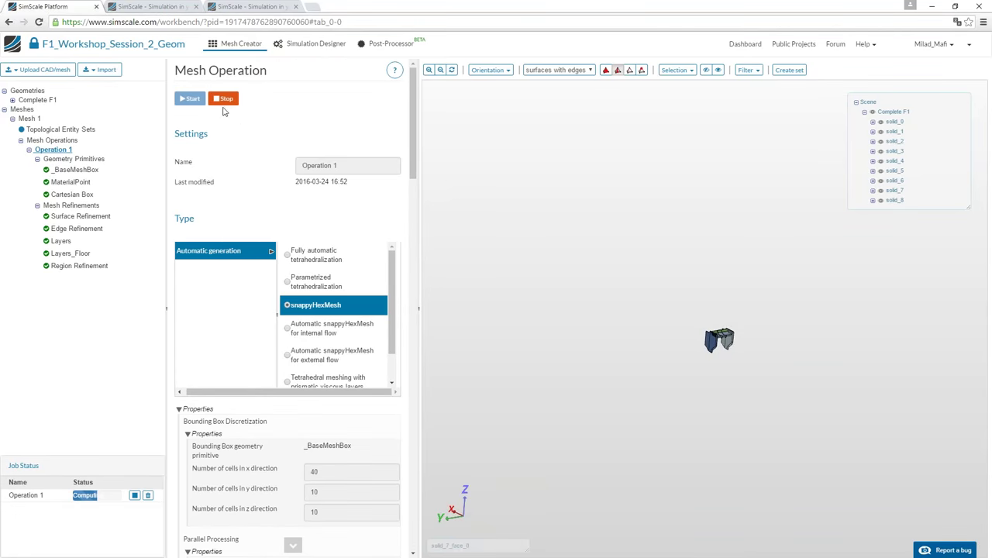
Open the F1_Workshop_Session_2_Mesh project in the workbench and display its Mesh 1 with the operation tree expanded
click(174, 9)
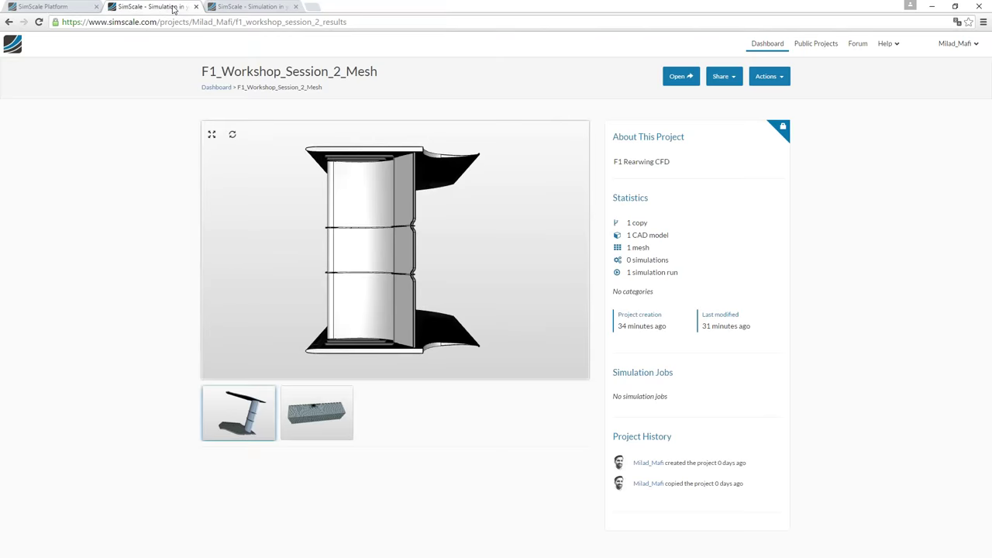
click(680, 75)
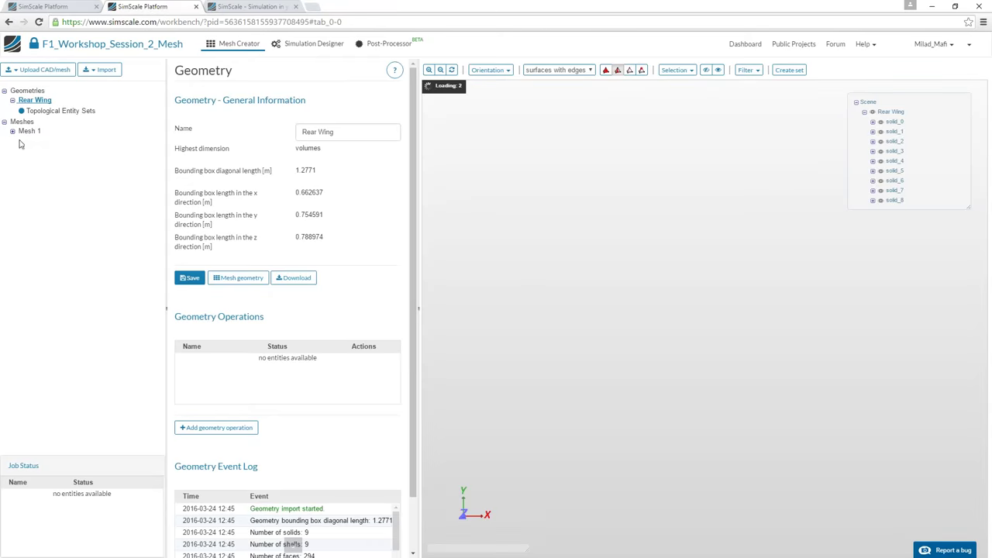
click(29, 131)
click(12, 131)
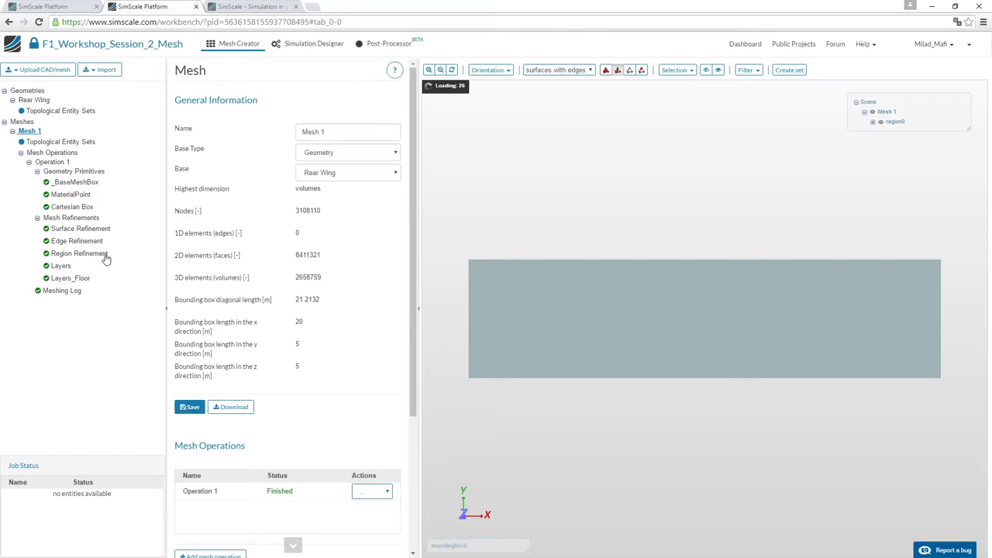
Examine the symmetry plane of Mesh 1, especially the cell refinement around the rear wing profile and near the floor
drag(548, 382, 832, 393)
scroll(804, 361, up, 6)
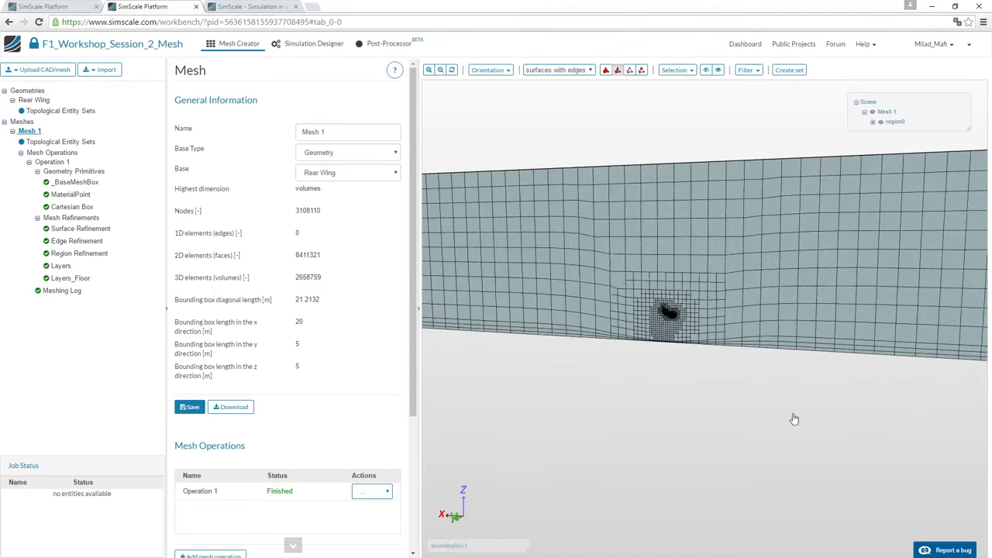
scroll(645, 351, up, 3)
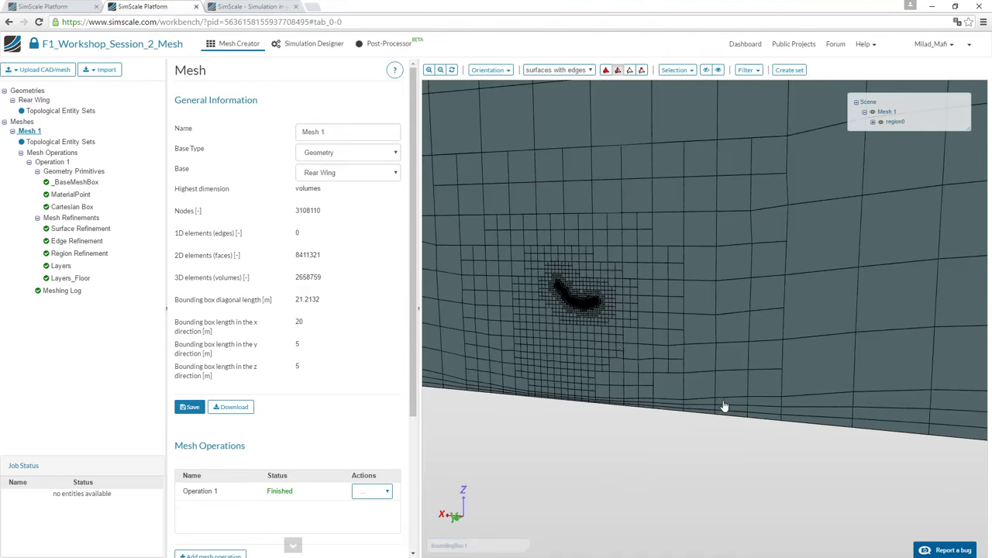
right_drag(651, 343, 805, 405)
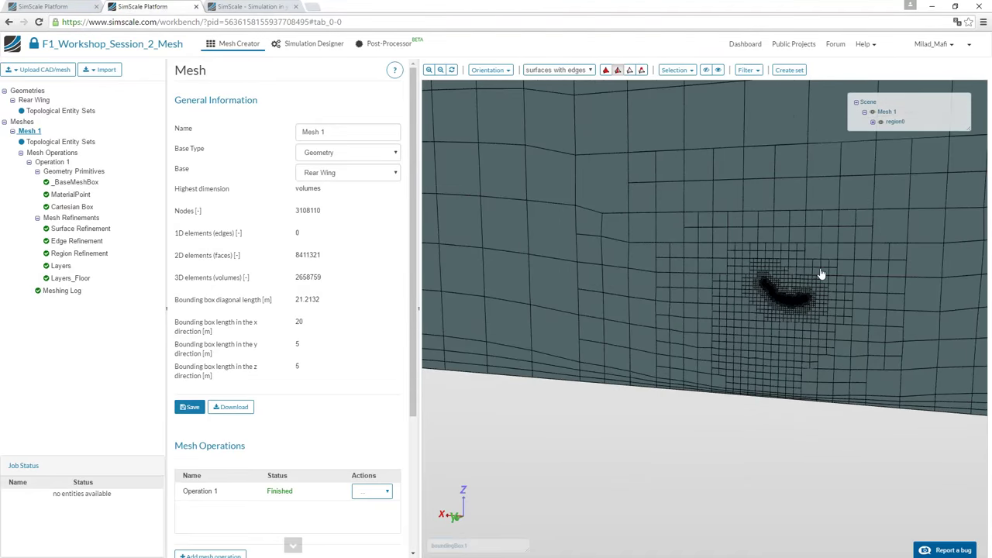
scroll(821, 278, up, 3)
right_drag(814, 285, 640, 266)
scroll(643, 270, up, 3)
scroll(645, 272, up, 3)
scroll(648, 270, down, 3)
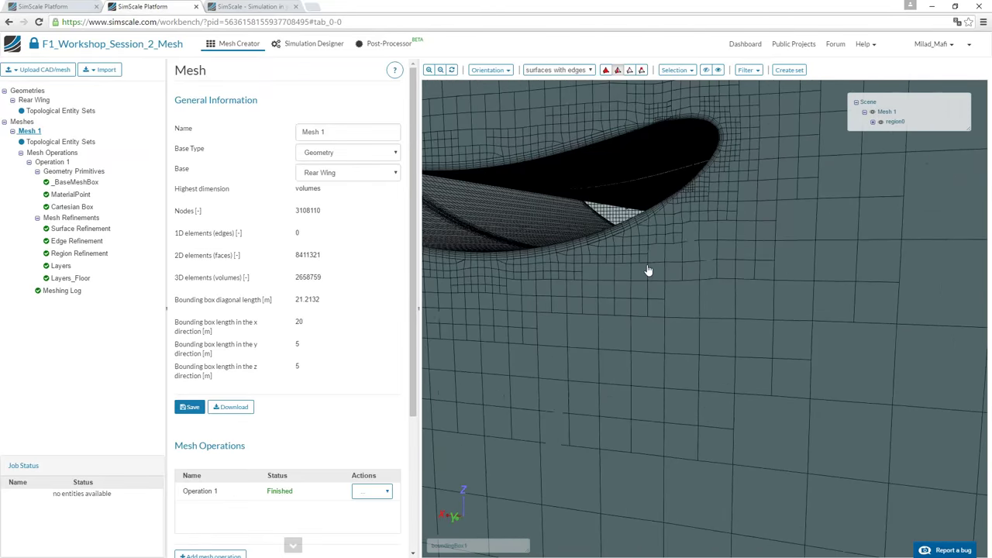
scroll(502, 224, down, 5)
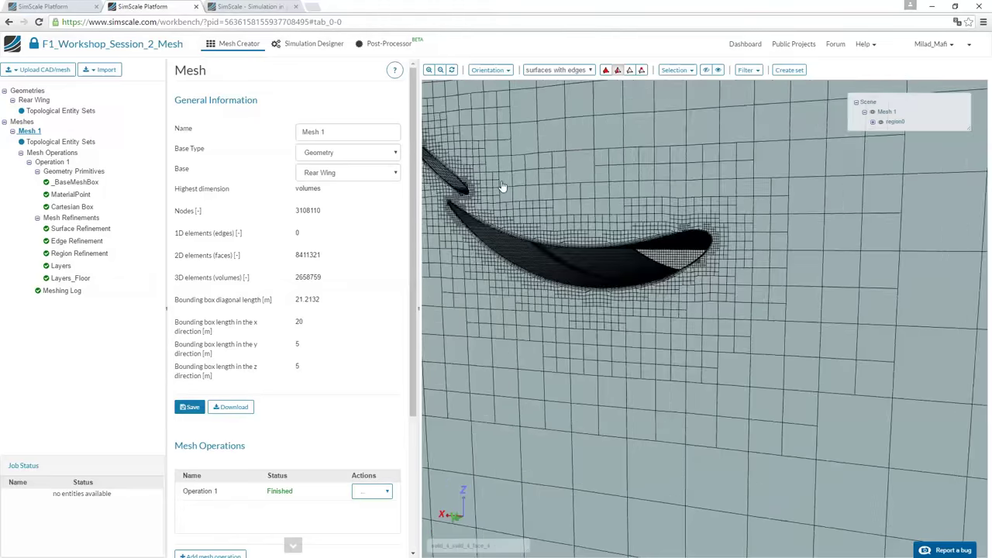
drag(760, 342, 629, 341)
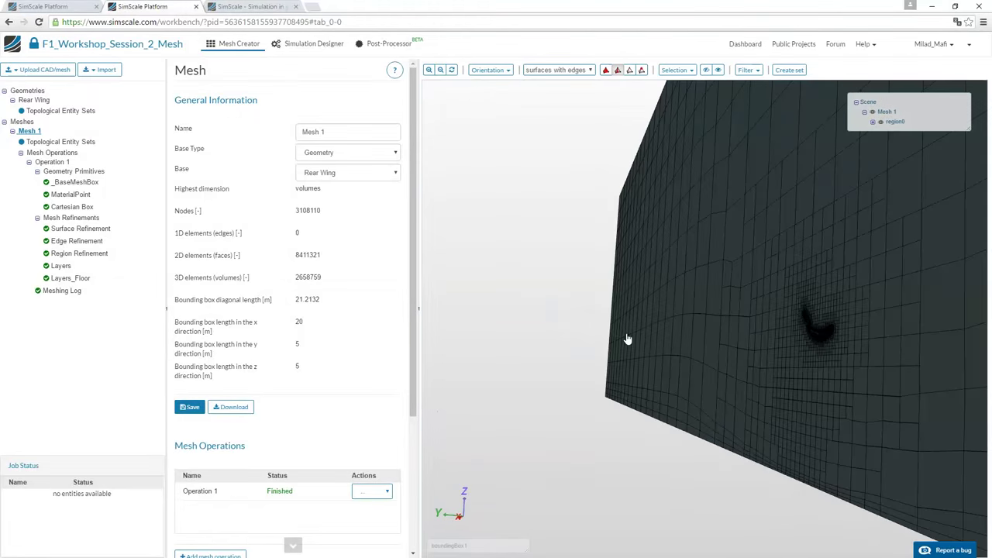
scroll(609, 341, up, 5)
scroll(759, 365, down, 5)
scroll(759, 365, up, 5)
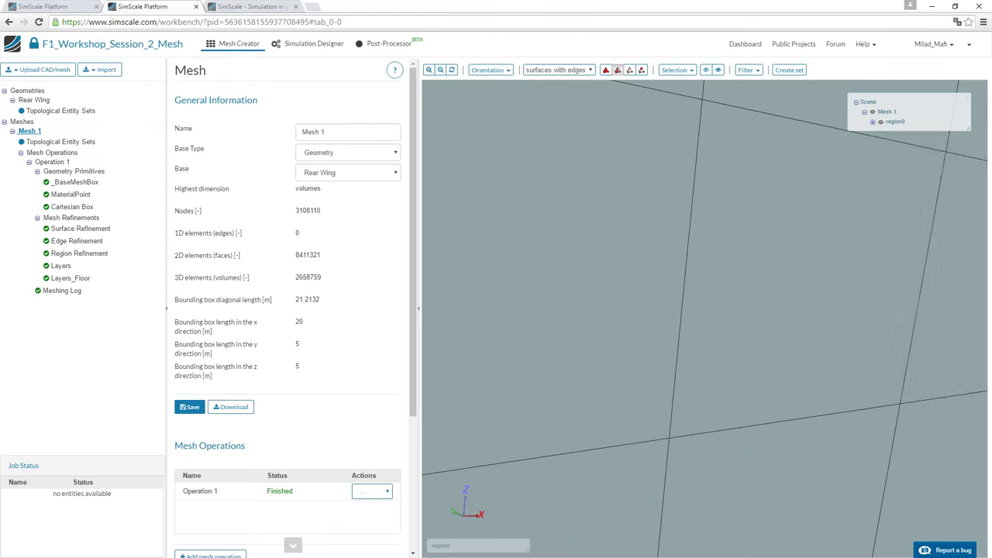
Hide the six boundingBox faces of region0 so that only the wing faces are displayed
click(872, 121)
click(892, 134)
click(892, 147)
click(892, 159)
click(892, 174)
click(892, 187)
click(892, 200)
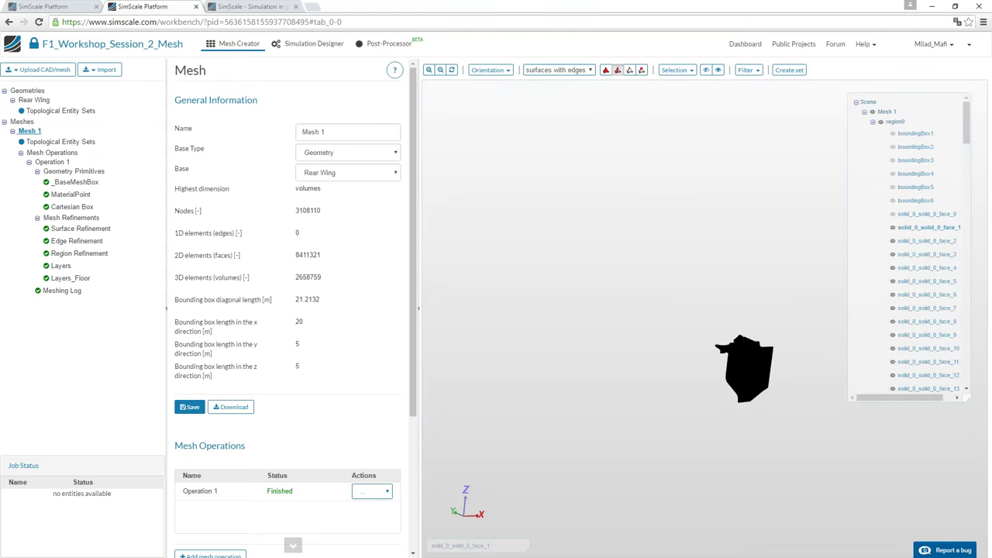
Render the meshed rear wing as surfaces without edges and inspect its shape up close
click(452, 70)
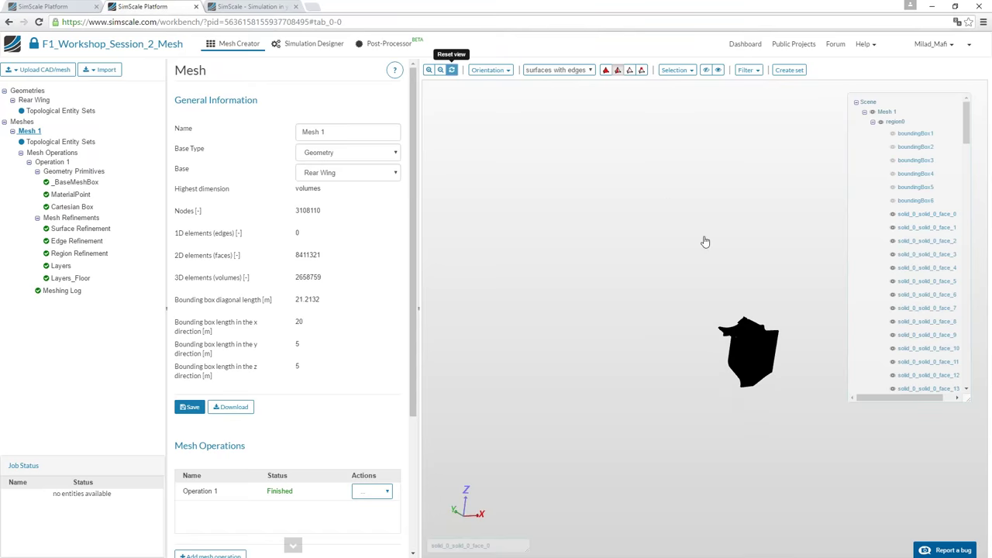
drag(625, 284, 533, 151)
click(558, 71)
click(556, 80)
scroll(514, 157, down, 4)
scroll(532, 200, up, 2)
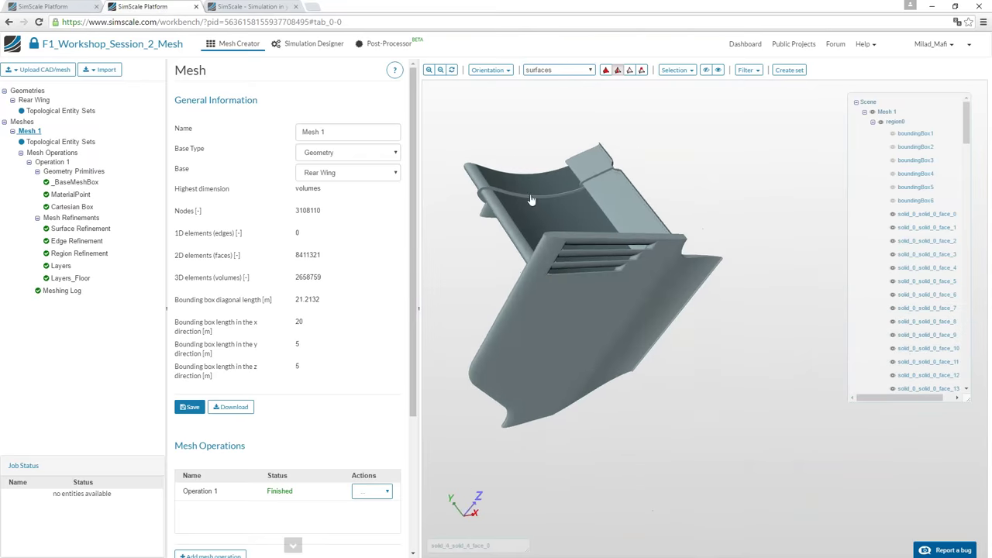
right_drag(532, 200, 656, 252)
scroll(578, 174, up, 3)
scroll(665, 350, up, 6)
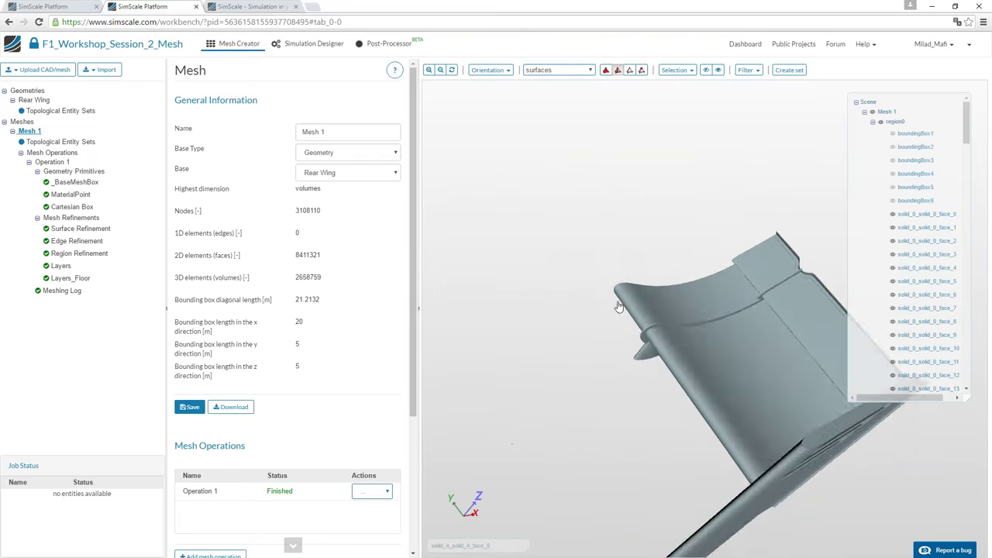
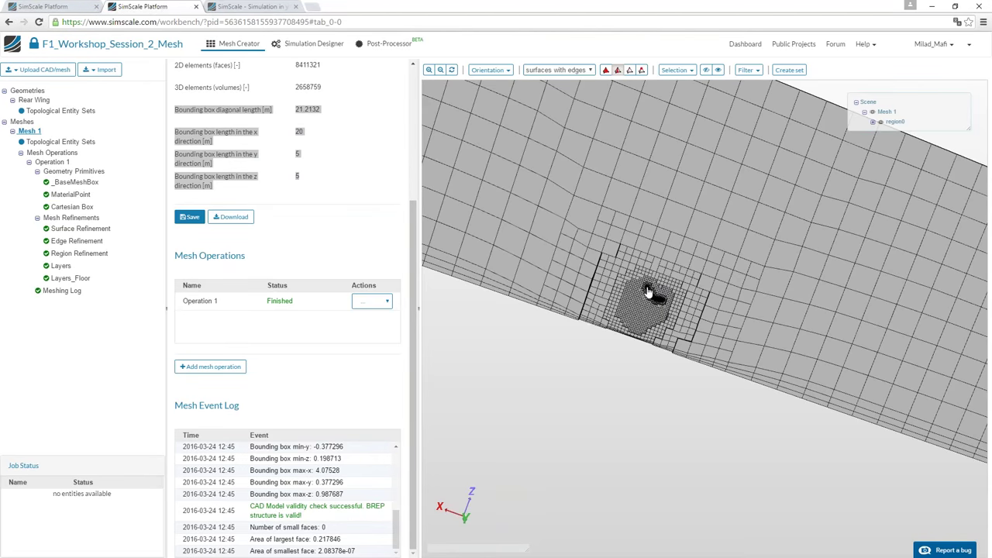
Inspect the transitions between refinement levels around the wing profile in the cut through Mesh 1
drag(648, 292, 705, 330)
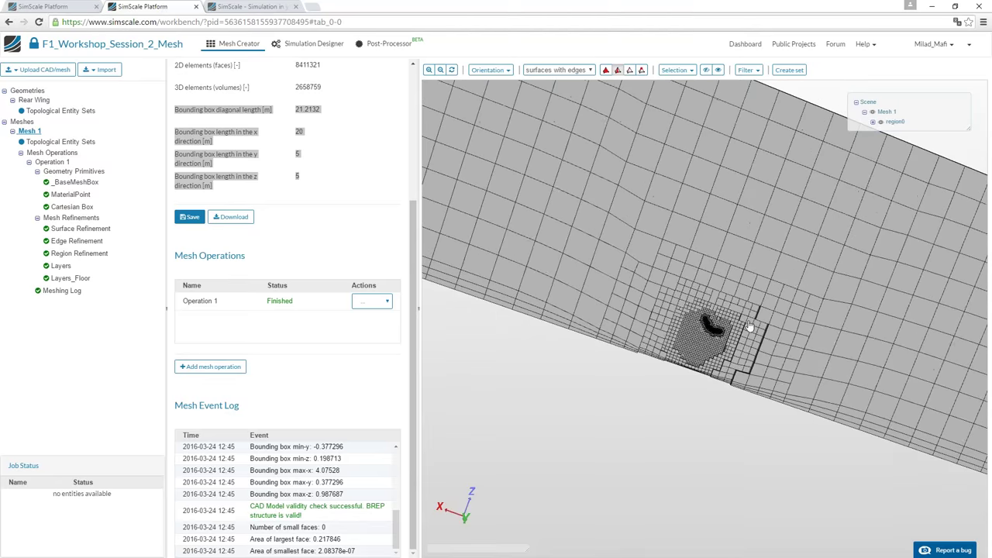
scroll(720, 334, up, 5)
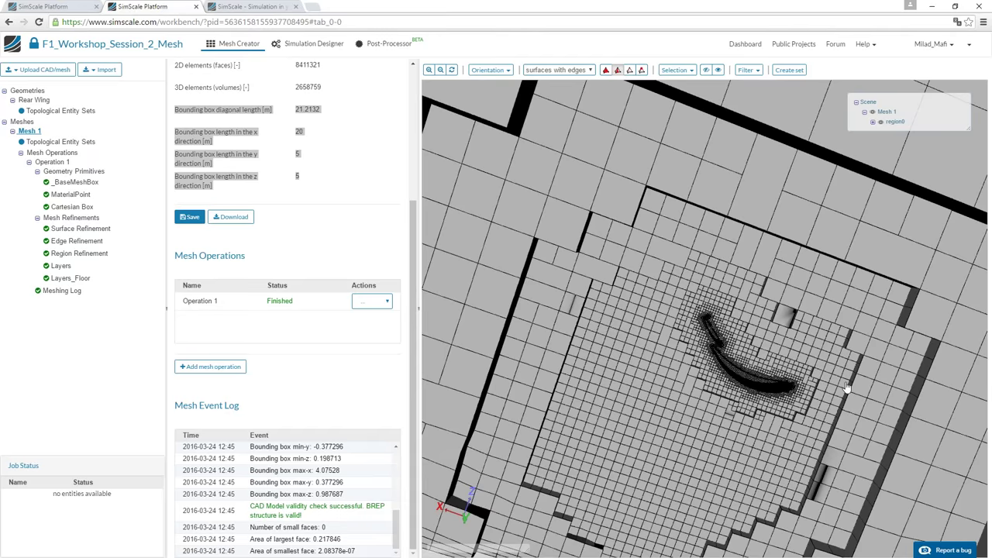
scroll(845, 388, up, 10)
scroll(848, 335, down, 5)
scroll(848, 354, up, 5)
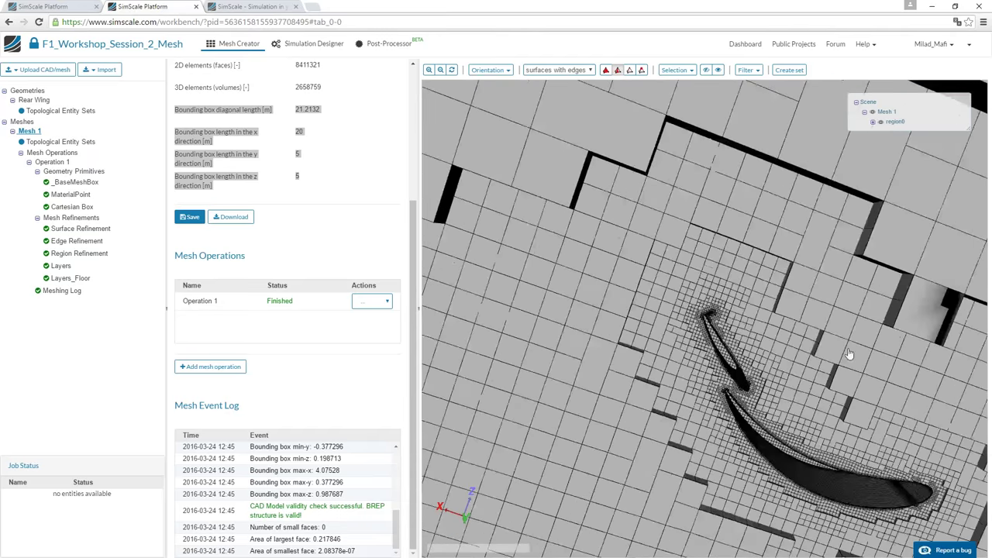
scroll(837, 350, down, 3)
scroll(838, 349, down, 5)
scroll(837, 346, up, 8)
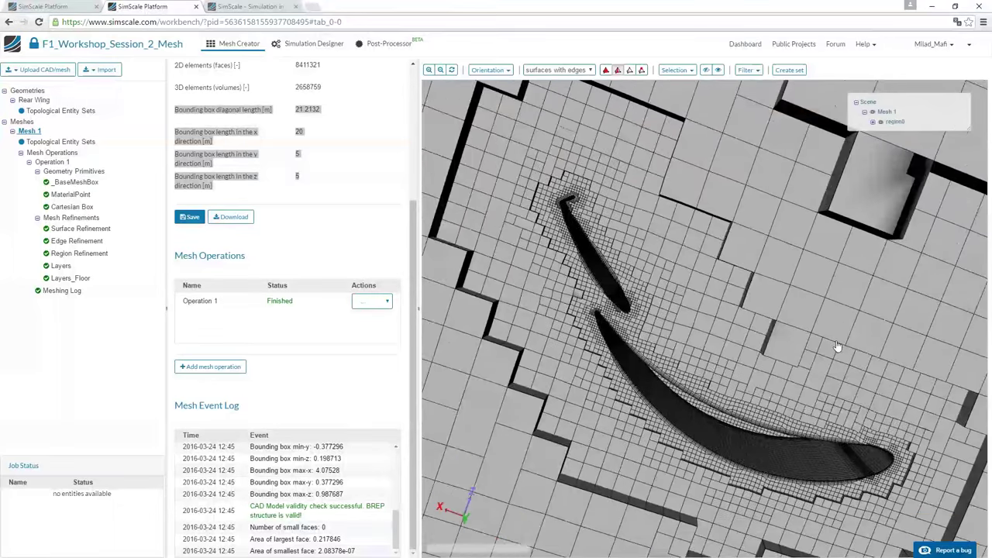
scroll(824, 402, down, 6)
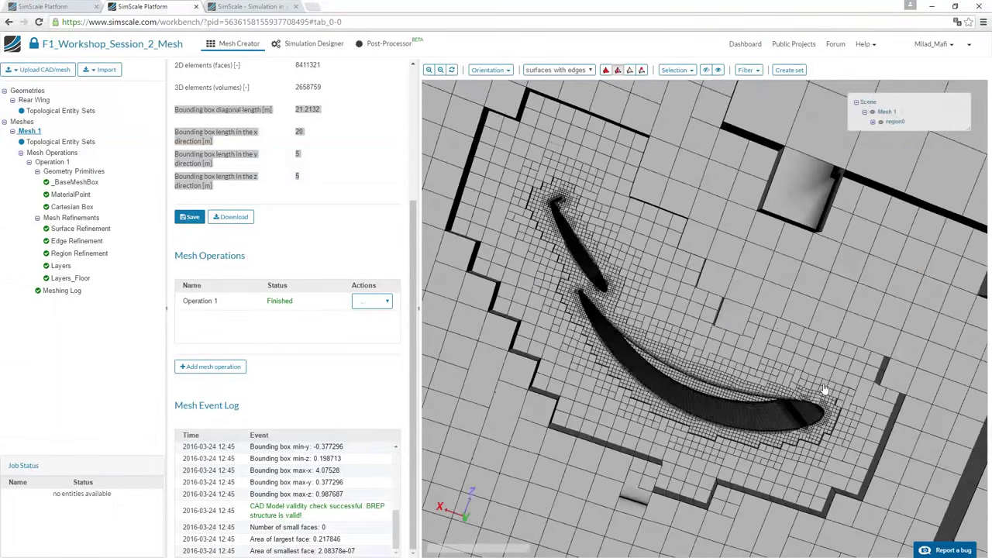
scroll(694, 310, down, 5)
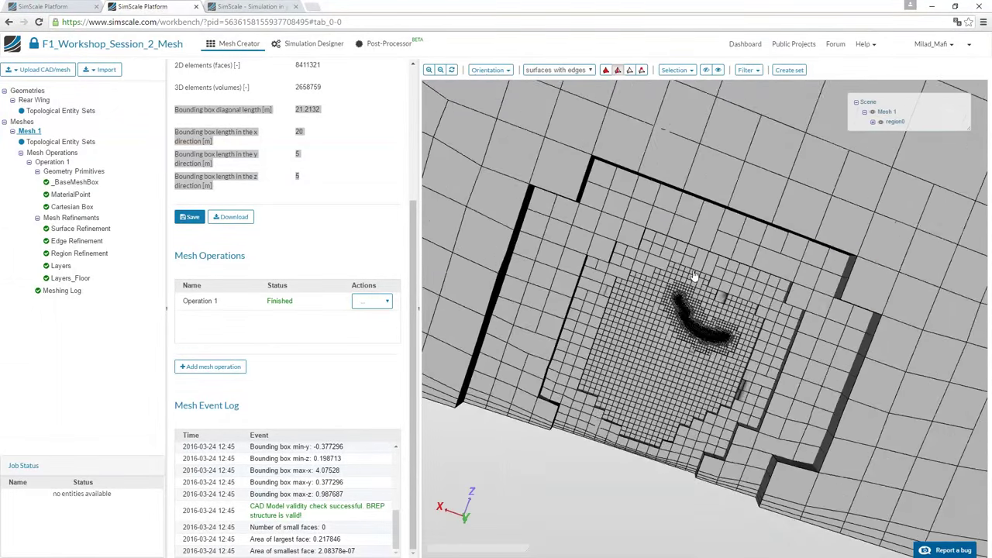
Create a new simulation named Simulation 1 in the Simulation Designer
click(293, 43)
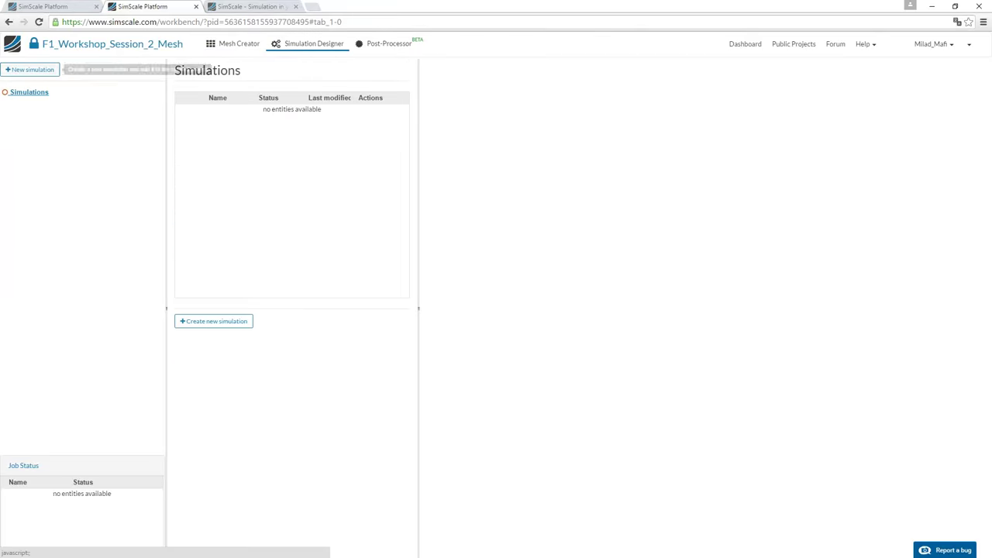
click(31, 69)
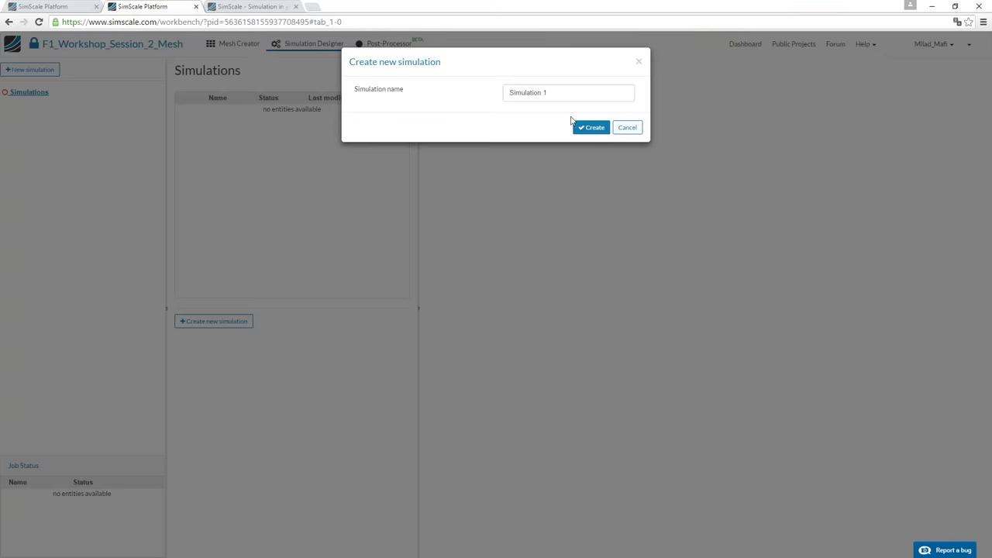
click(588, 127)
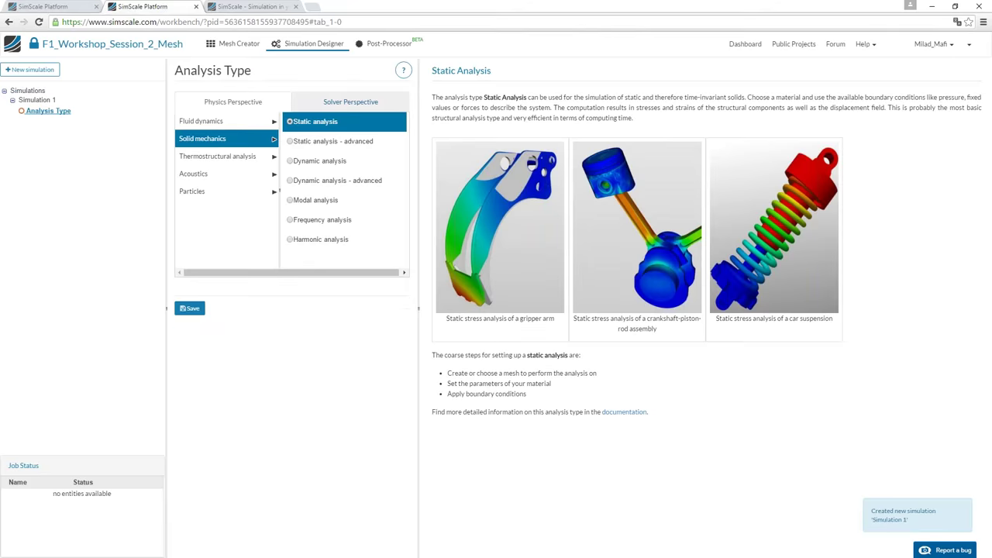
Set the analysis type to incompressible fluid dynamics with k-omega SST turbulence and steady-state behaviour, and save it
click(196, 123)
click(334, 122)
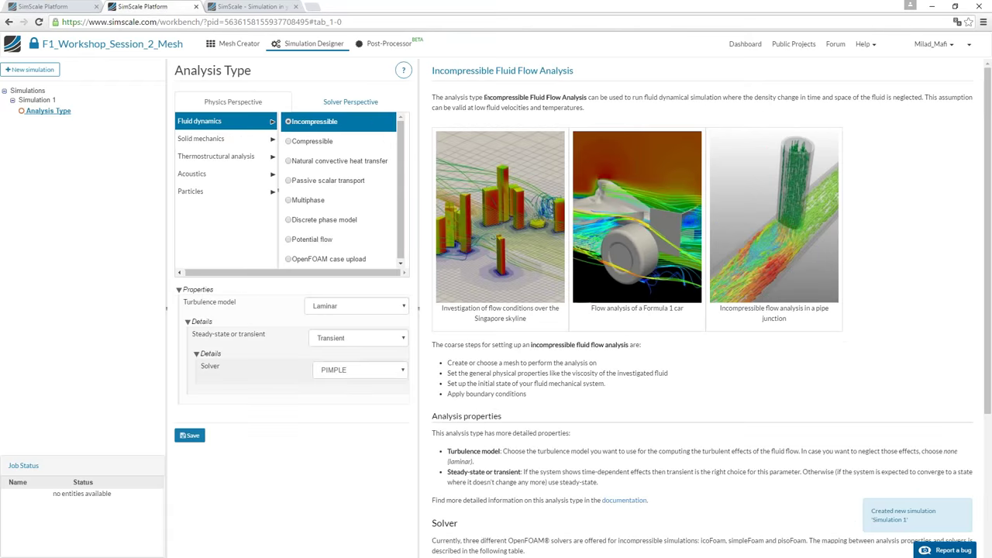
click(342, 312)
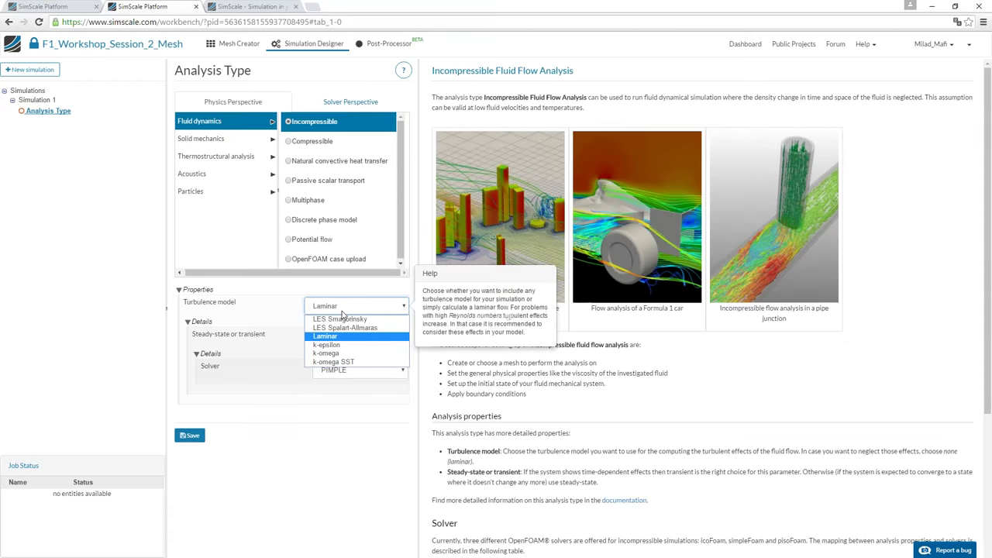
click(347, 361)
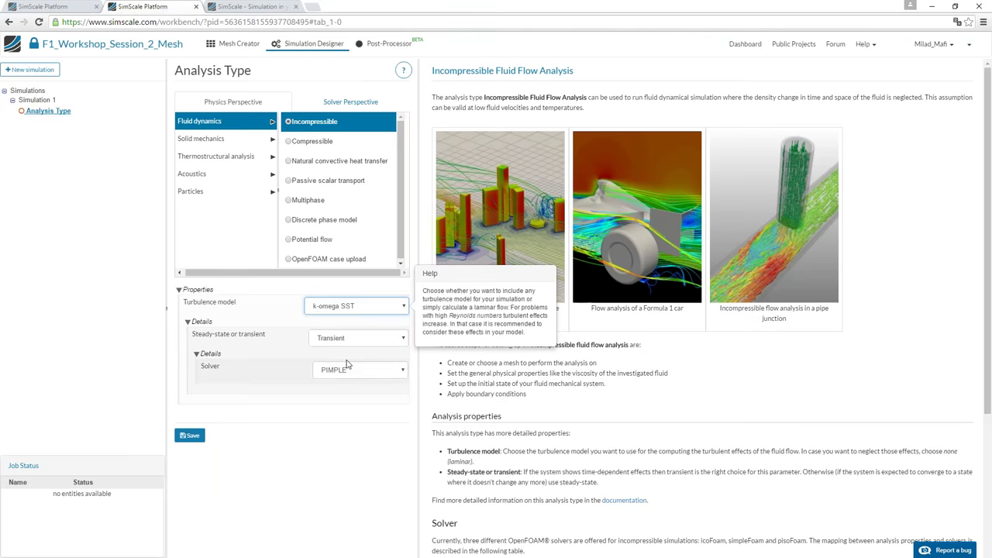
click(345, 340)
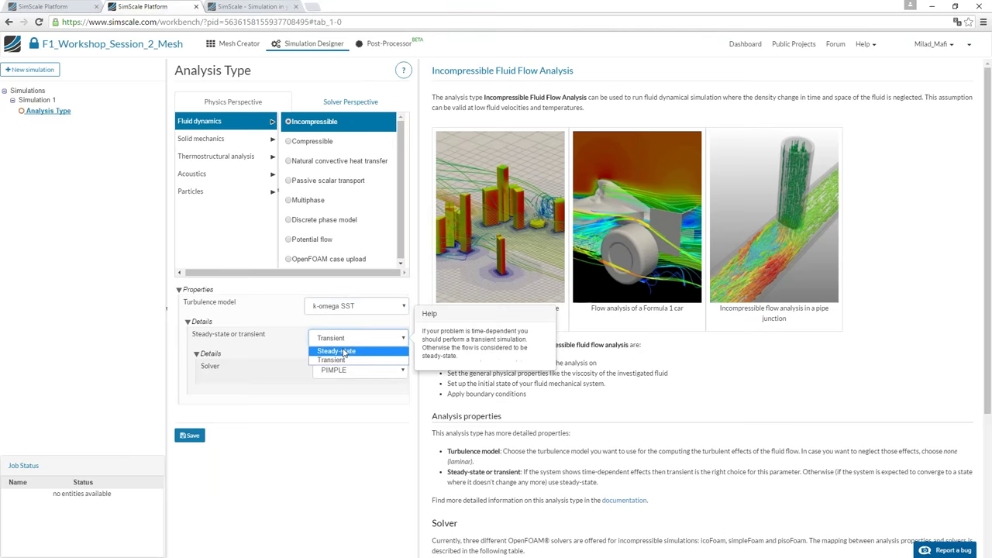
click(344, 352)
click(192, 436)
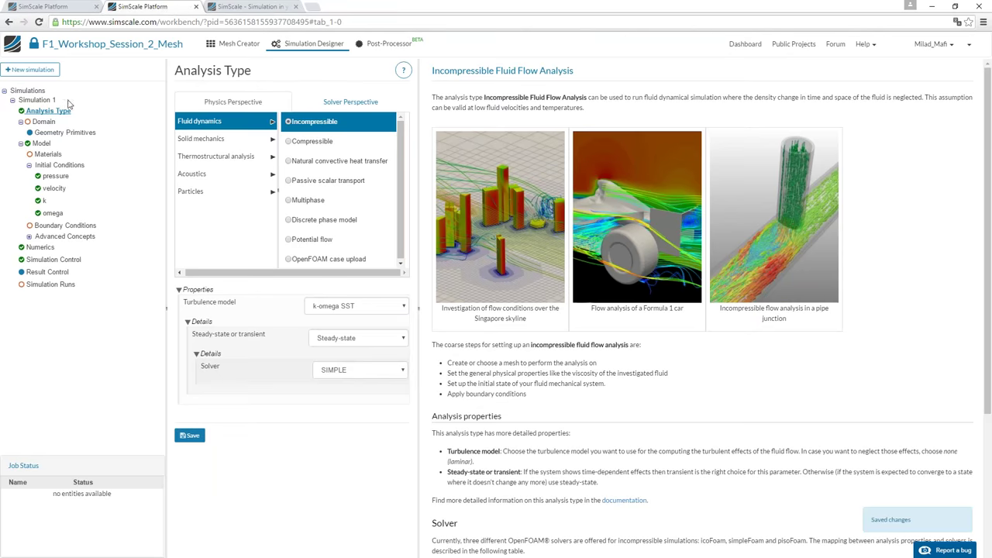
Assign Mesh 1 as the simulation domain and save the assignment
click(44, 132)
click(47, 122)
click(294, 228)
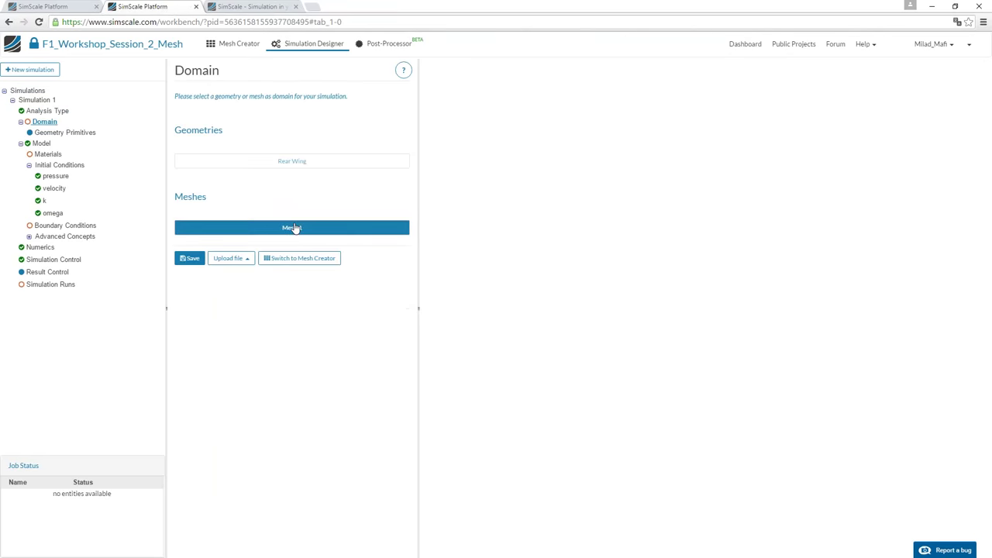
click(193, 259)
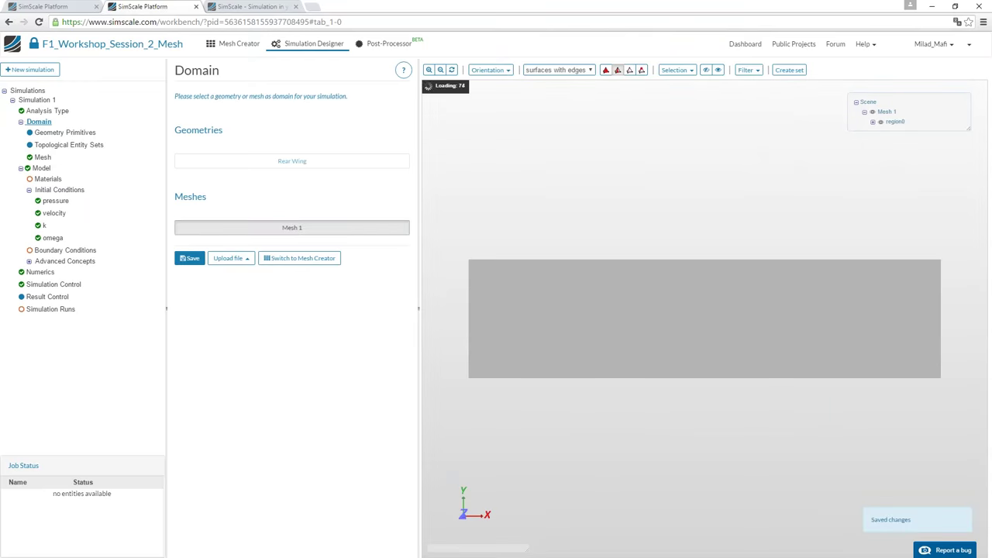
Add a material, import Air from the material library, and save it with region0 assigned
click(48, 179)
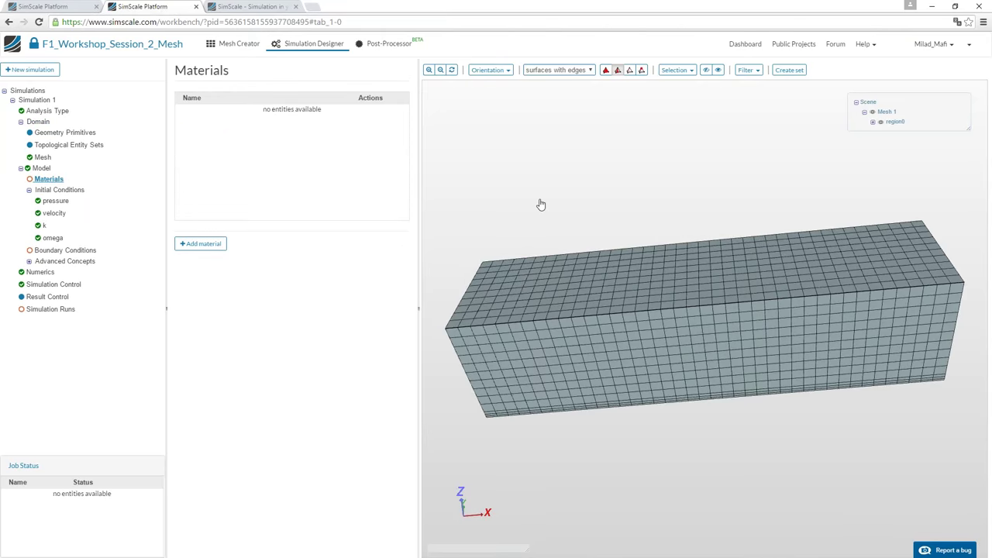
click(201, 243)
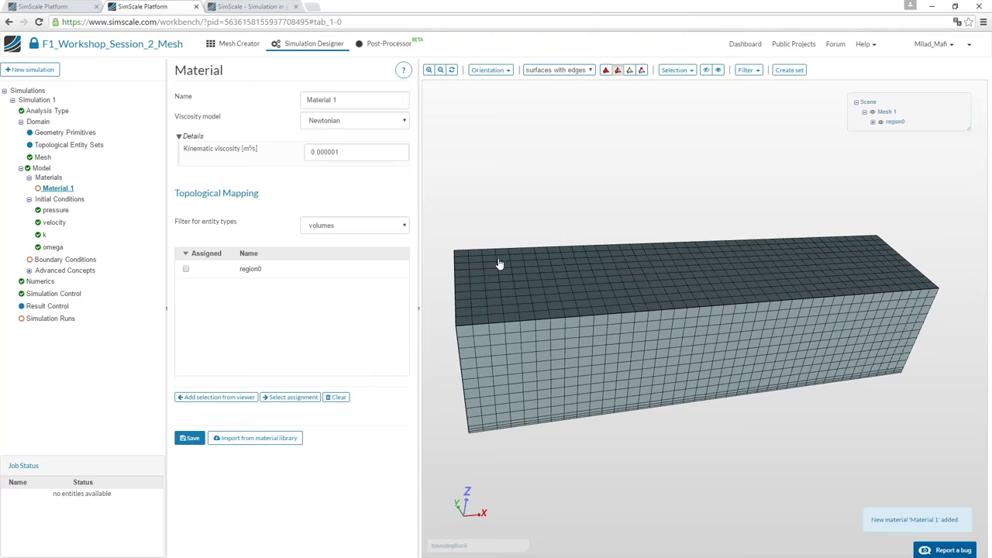
click(256, 438)
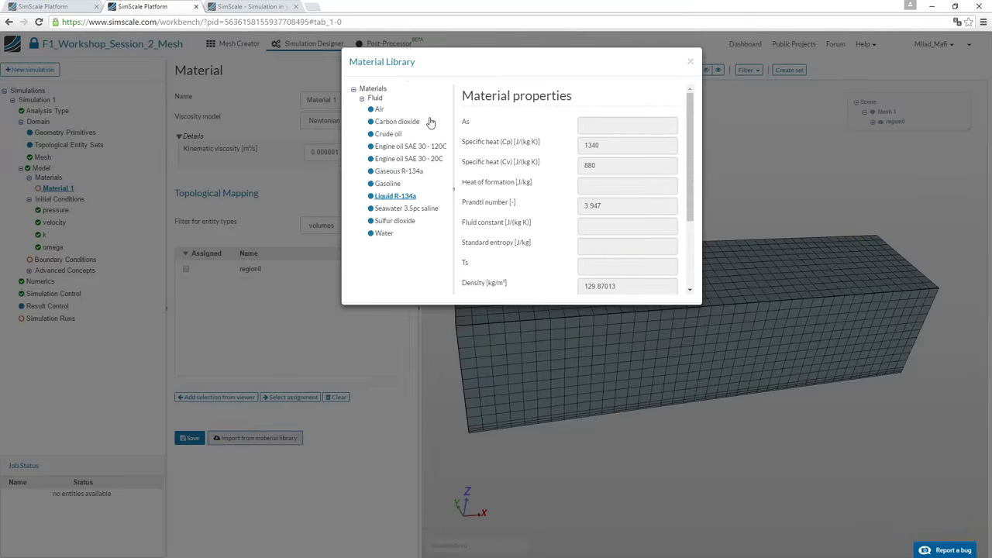
click(379, 109)
scroll(692, 132, down, 3)
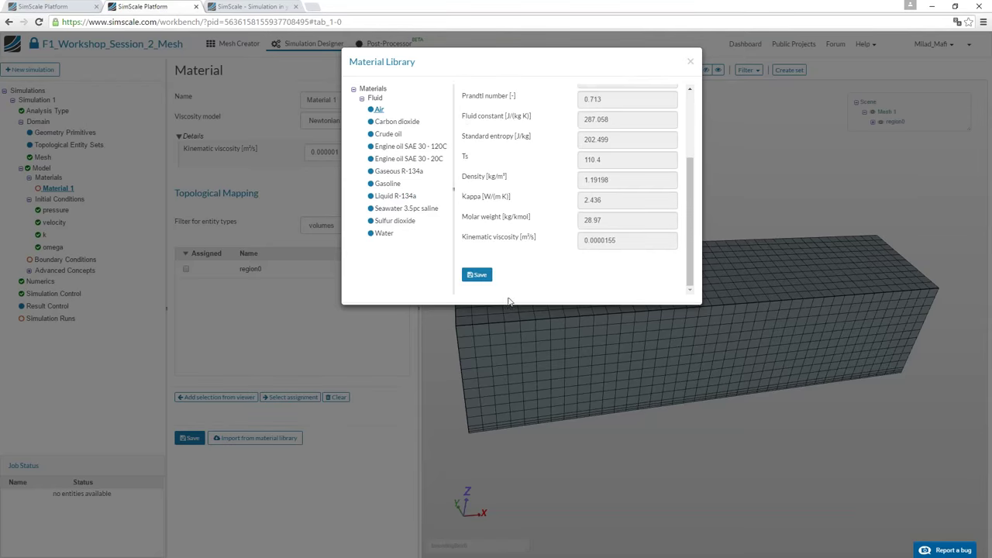
click(476, 277)
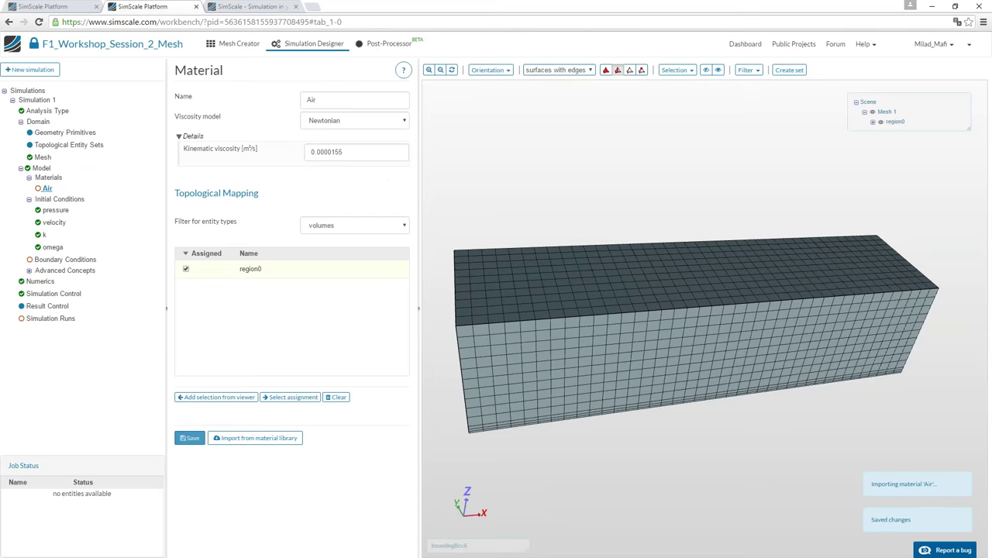
click(189, 438)
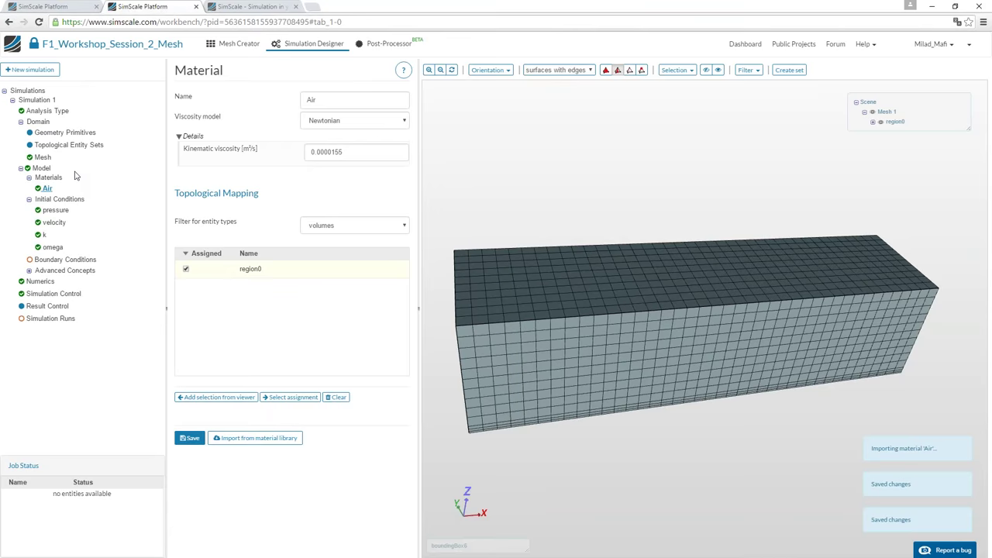
Review the initial conditions for pressure and velocity, and save a turbulent kinetic energy (k) value of 3.84 m²/s²
click(60, 202)
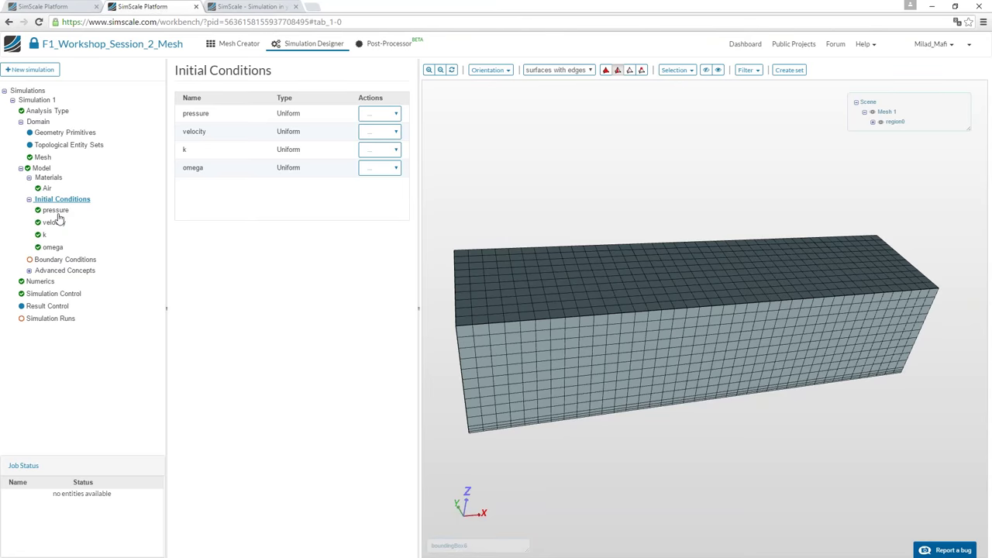
click(57, 214)
click(51, 223)
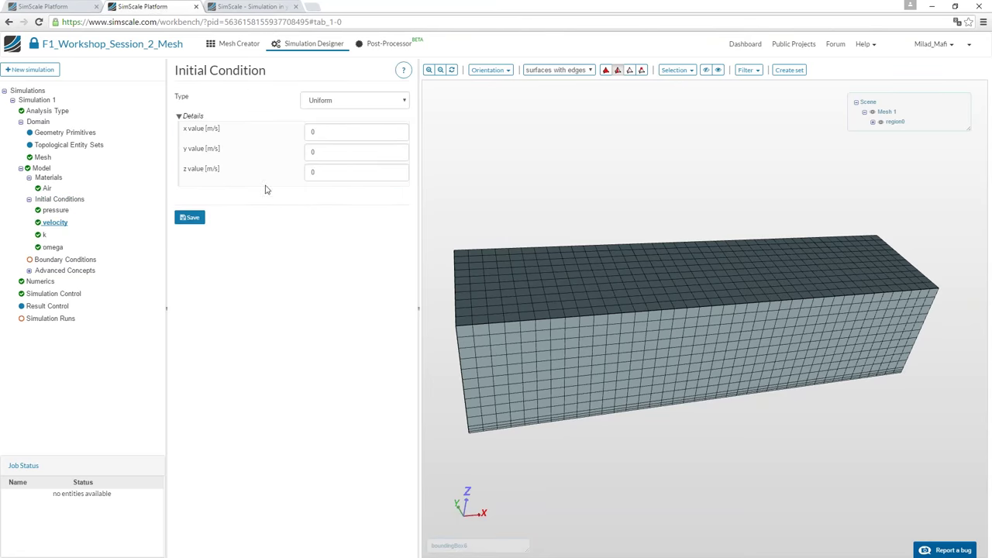
click(44, 235)
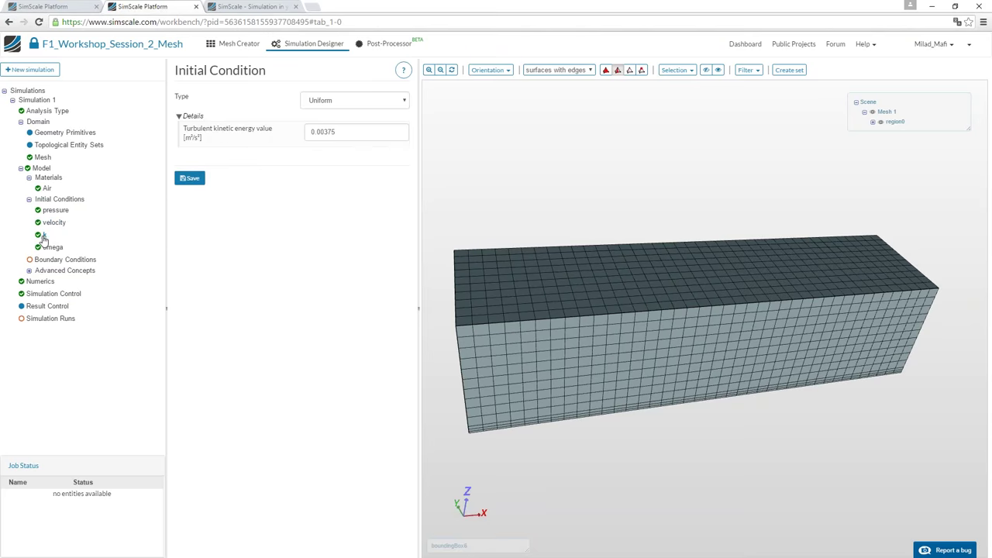
double_click(345, 132)
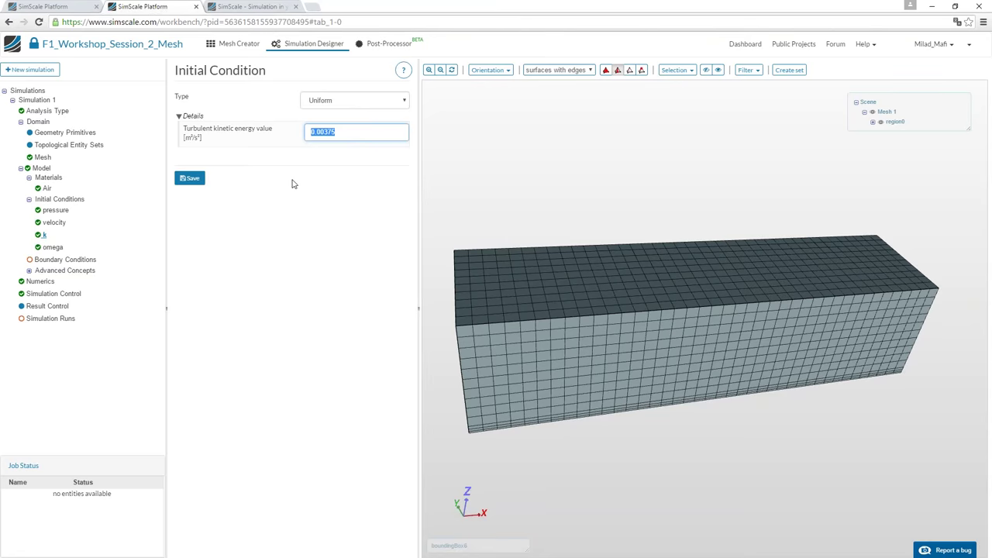
text(3.84)
click(189, 178)
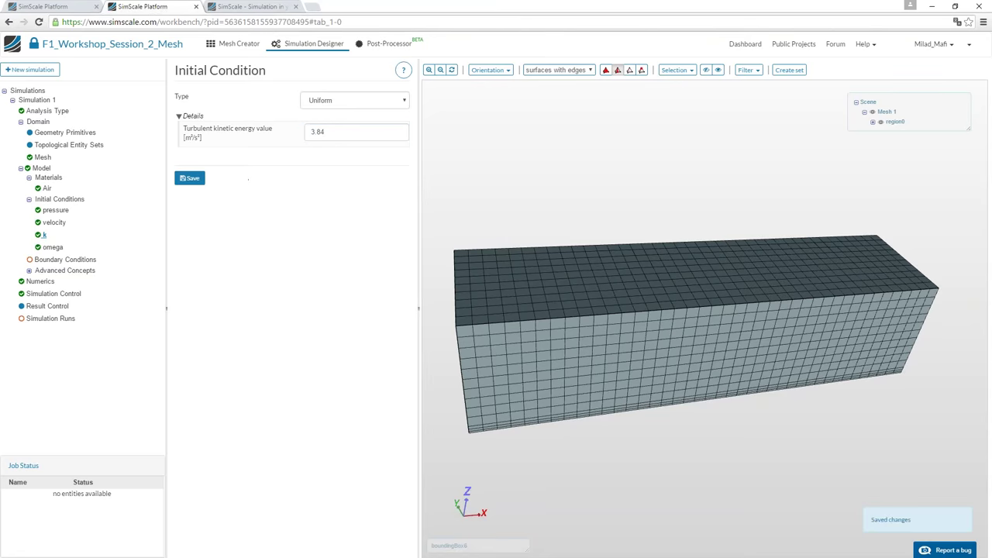
Set the initial specific turbulence dissipation rate (omega) to 71.55 1/s and save it
click(52, 246)
double_click(339, 136)
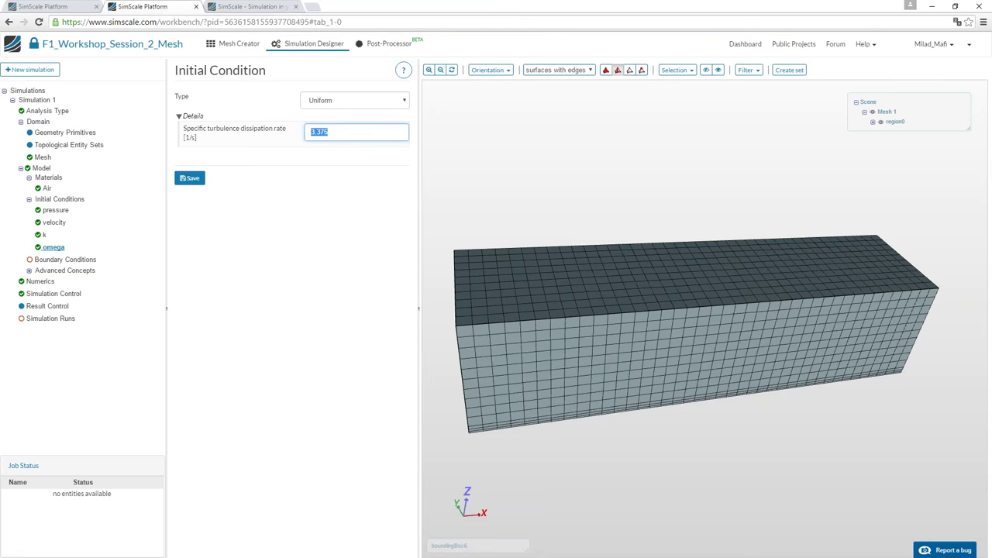
text(71)
text(.85)
click(202, 178)
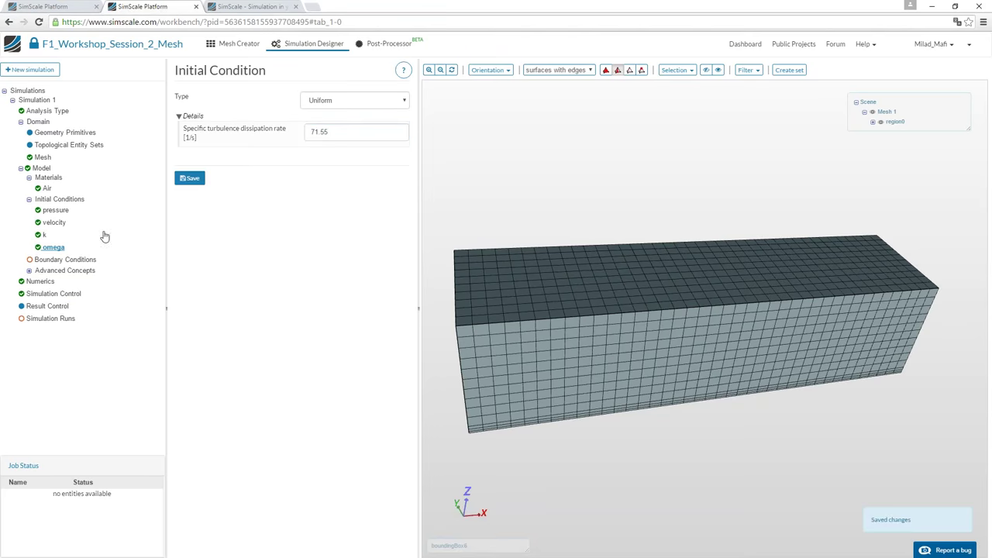
Open the boundary conditions overview and display the domain as surfaces without mesh edges
click(66, 262)
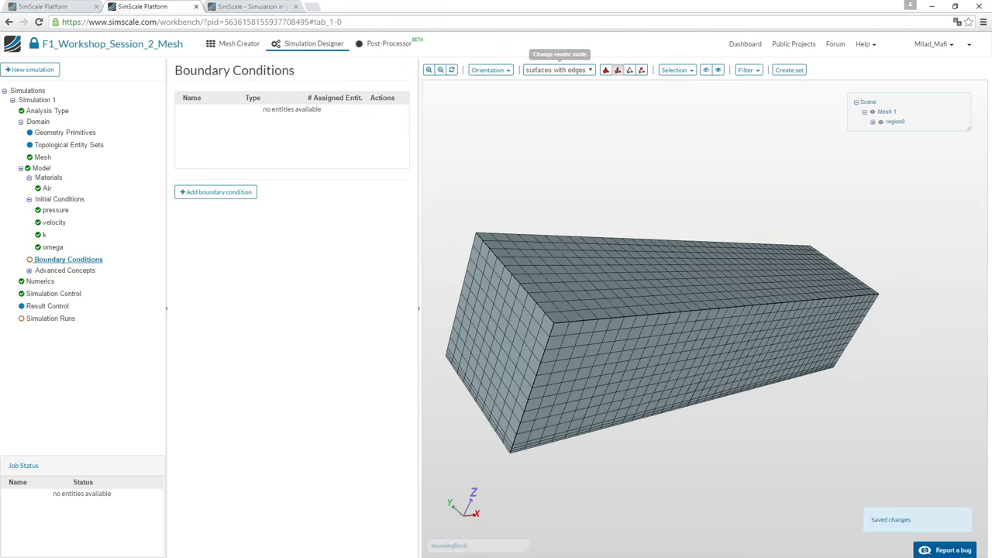
click(568, 70)
click(543, 79)
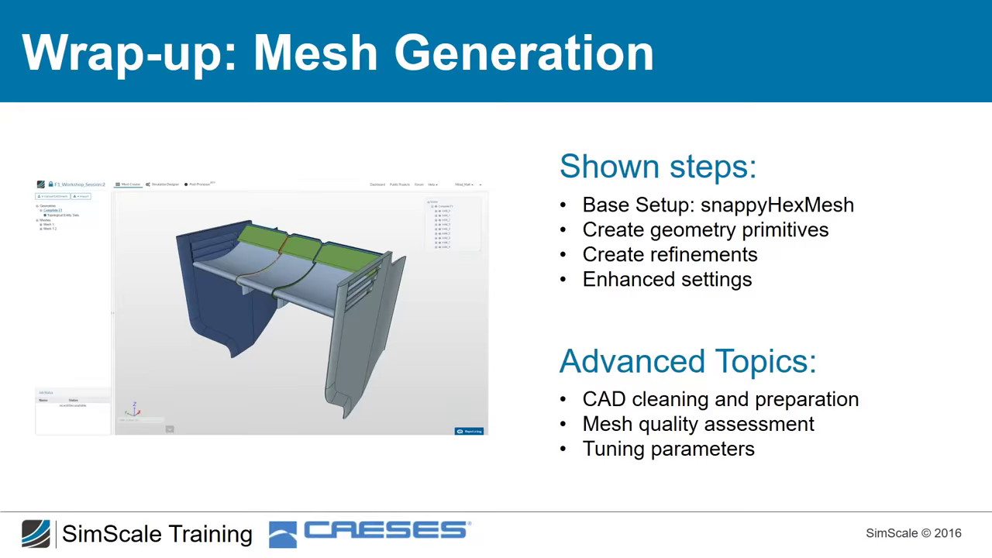
click(255, 221)
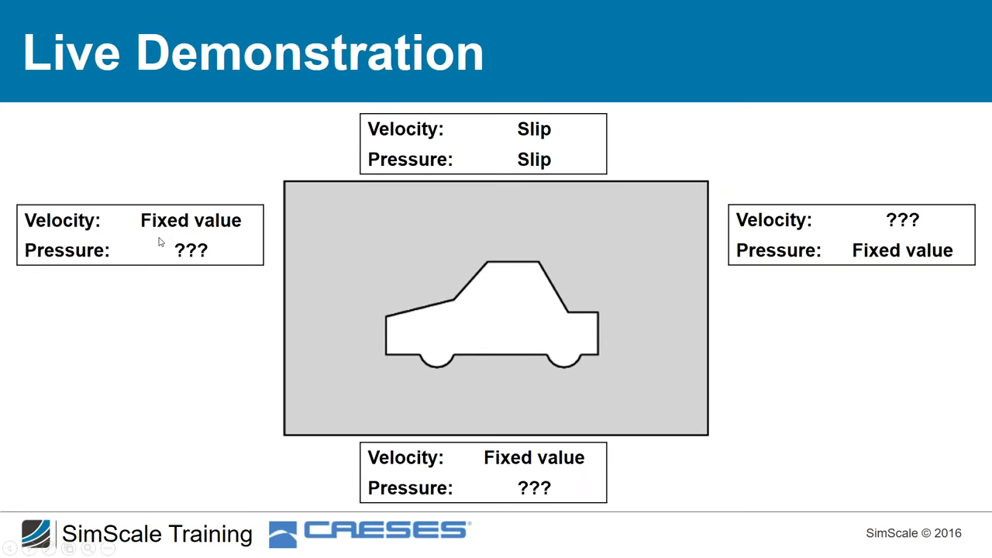
key(alt+Tab)
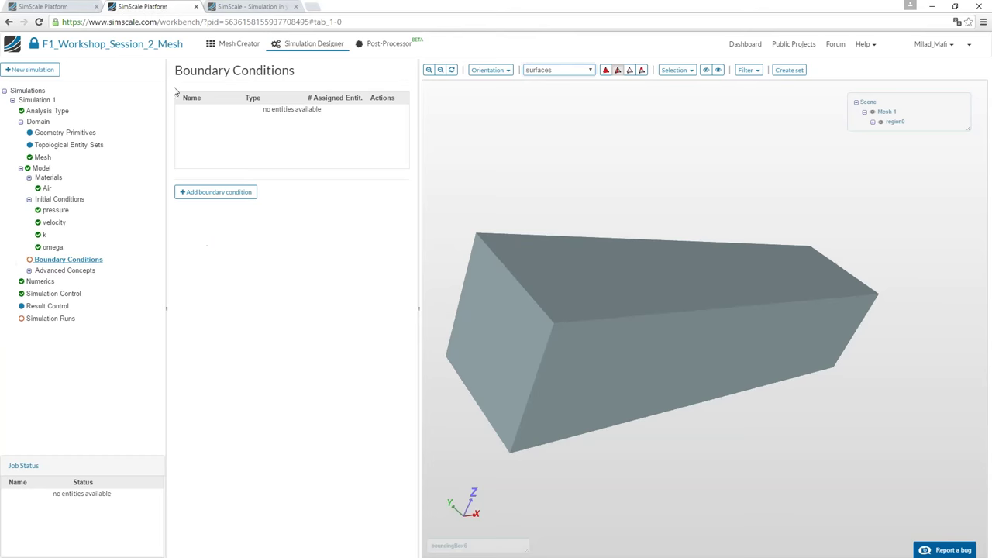
Add a velocity inlet boundary condition named Inlet with a fixed x velocity of 80 m/s, and save it
click(198, 193)
click(318, 124)
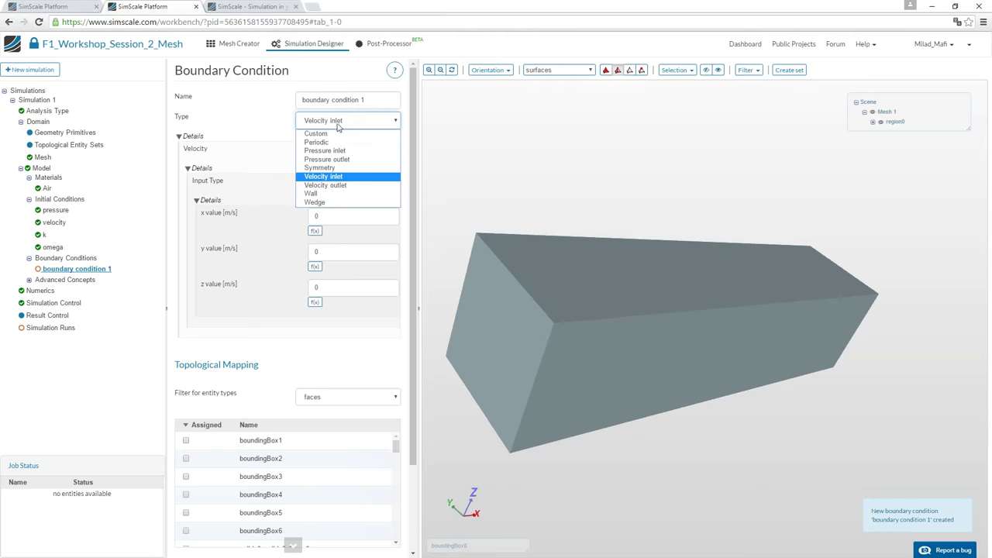
click(331, 177)
triple_click(333, 100)
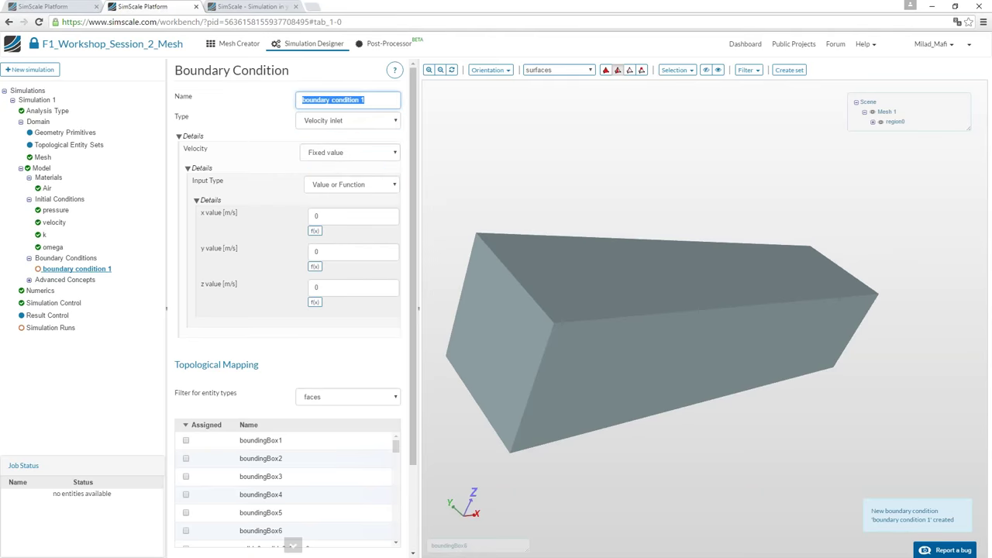
text(Inlet)
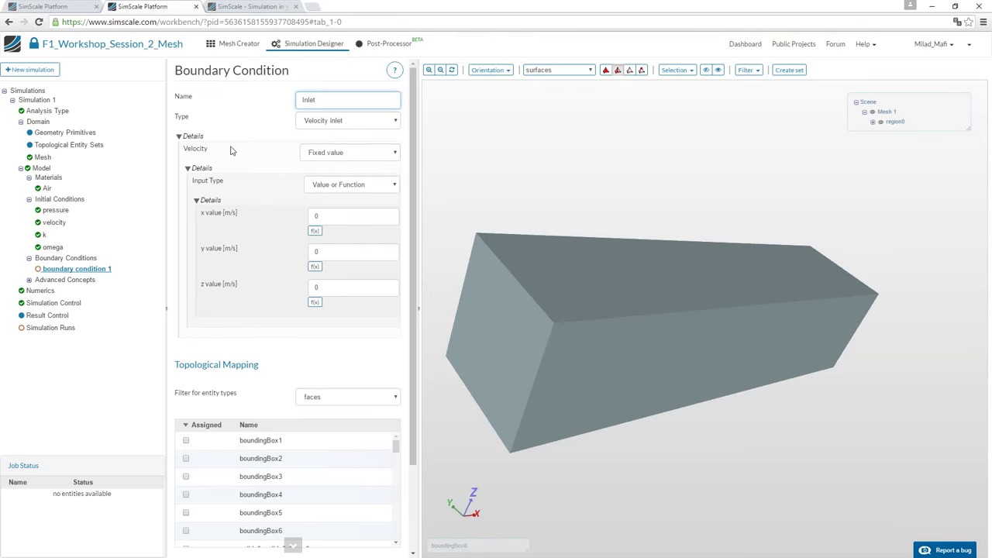
click(489, 329)
drag(348, 218, 284, 208)
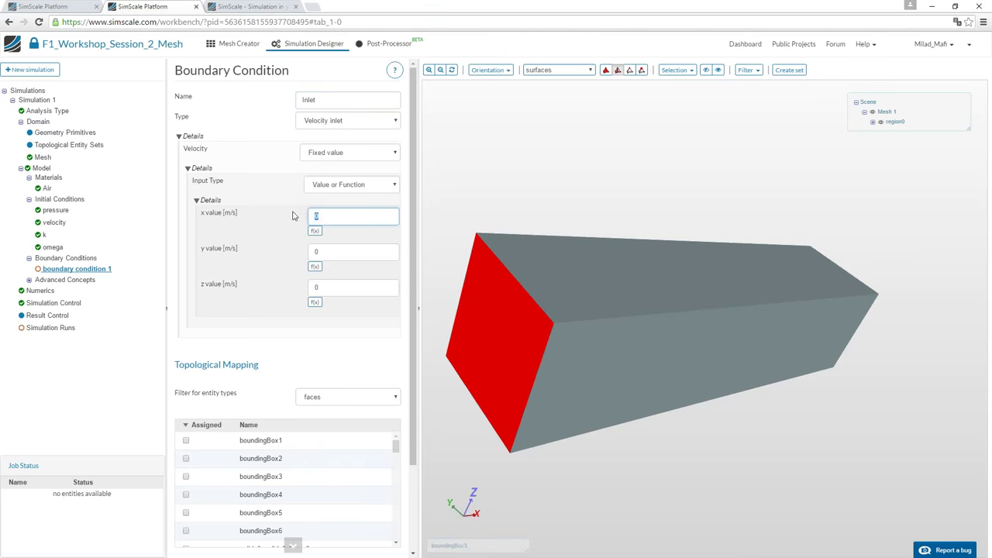
text(80)
click(403, 269)
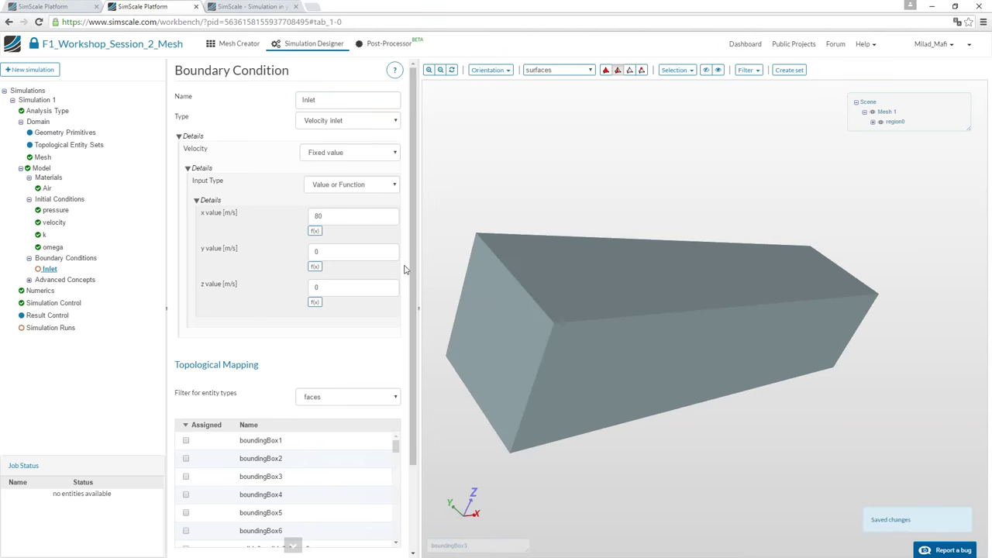
Assign the domain's upstream end face, boundingBox3, to the Inlet boundary condition and save it
scroll(404, 269, down, 1)
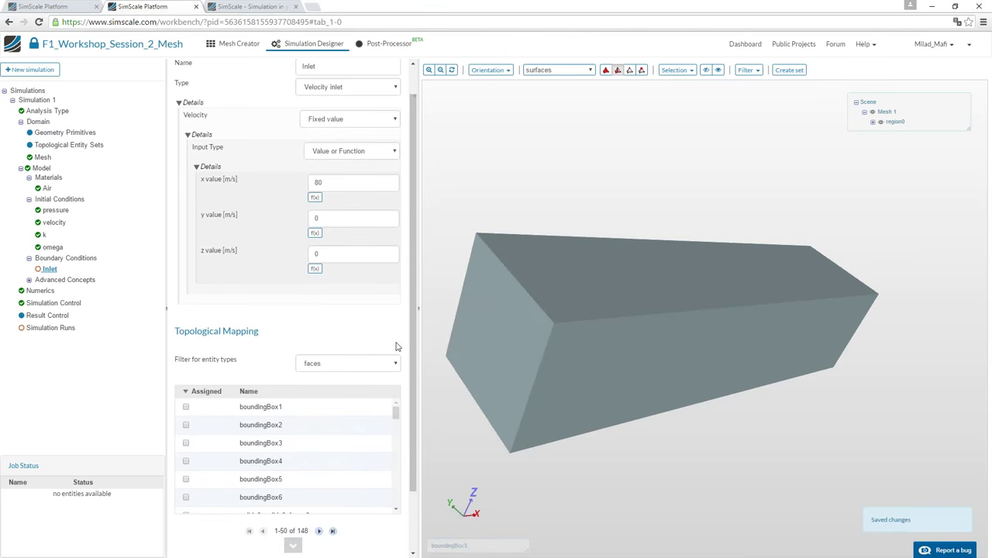
click(478, 328)
scroll(203, 487, down, 2)
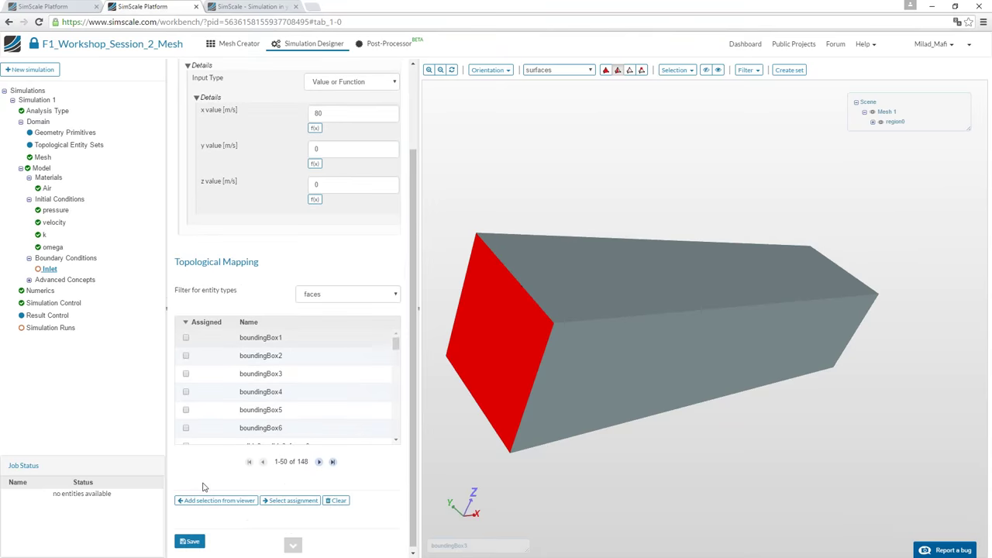
click(216, 500)
click(190, 541)
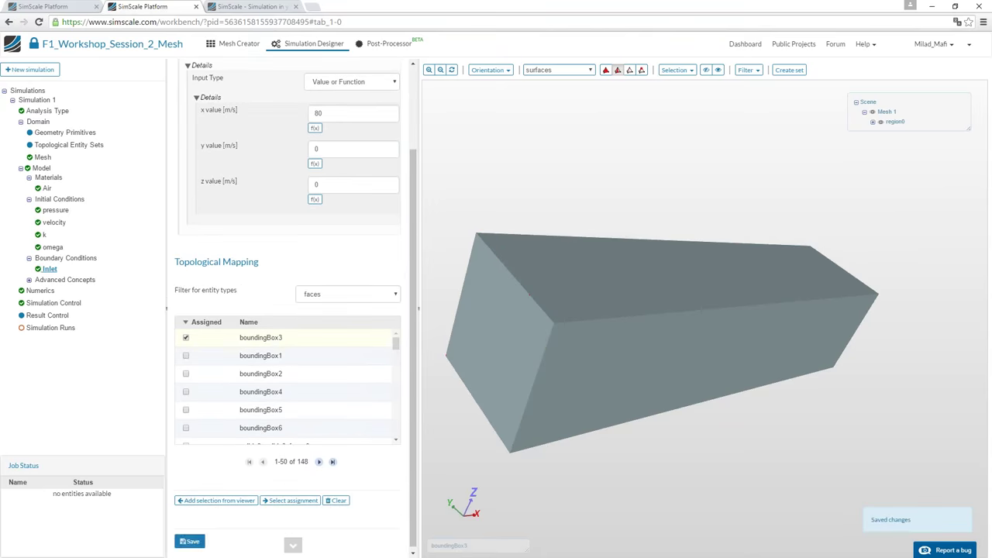
Add a pressure outlet boundary condition named Outlet on the domain's downstream end face, boundingBox4, and save it
click(62, 258)
click(217, 192)
drag(708, 208, 582, 187)
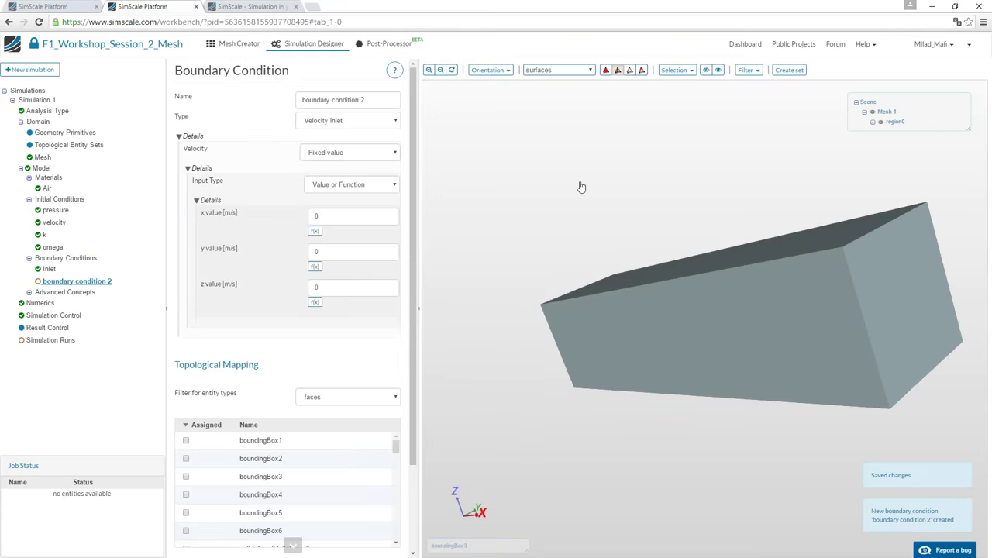
click(821, 264)
click(348, 100)
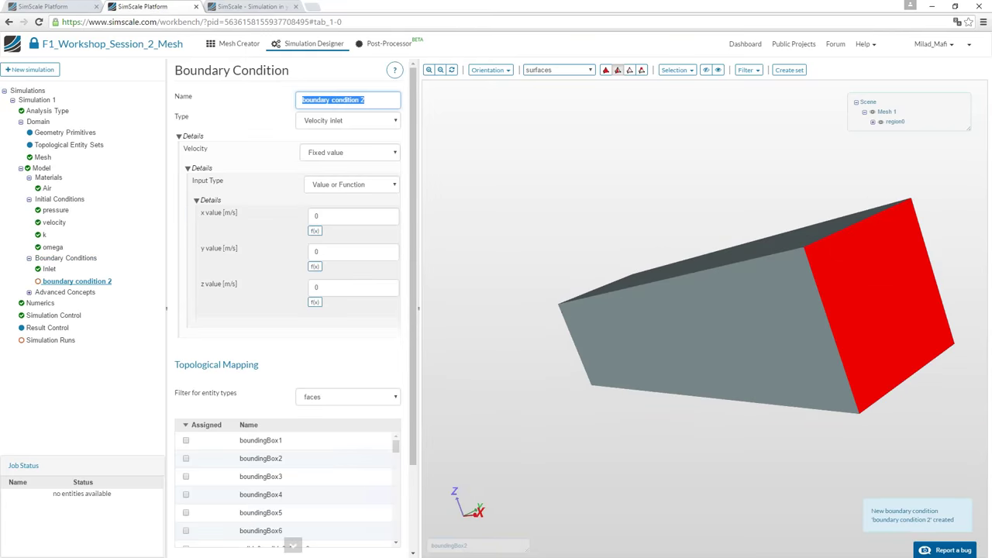
text(Outlet)
click(342, 121)
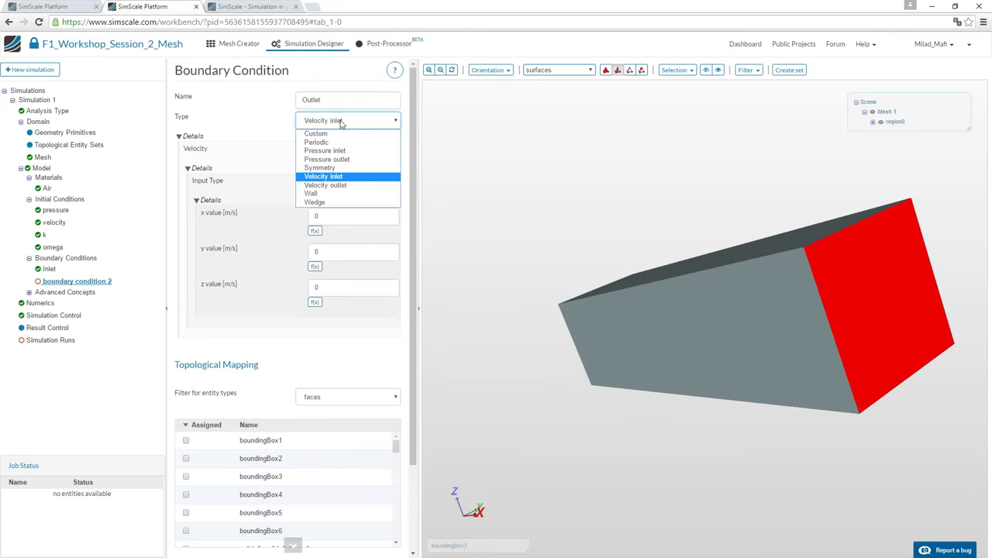
click(337, 161)
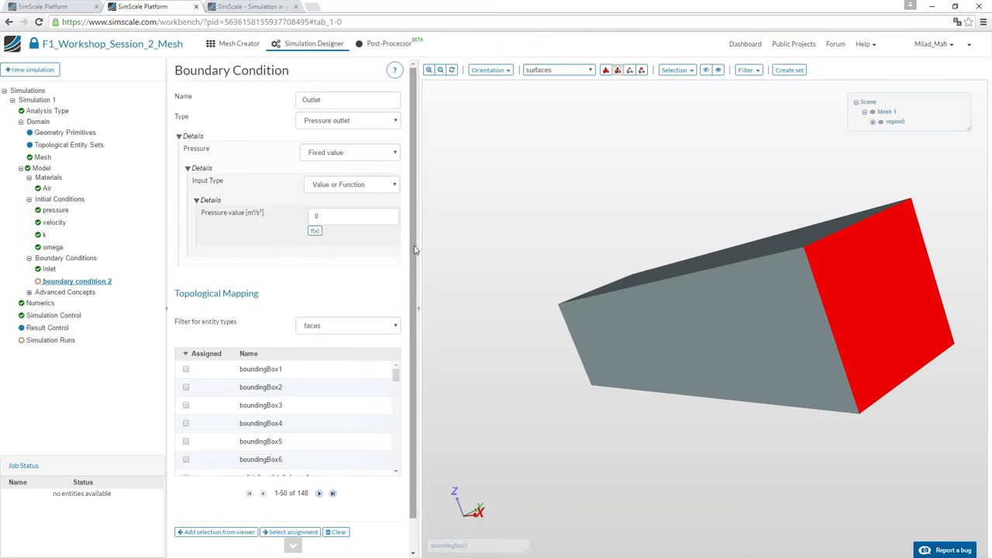
scroll(414, 248, down, 1)
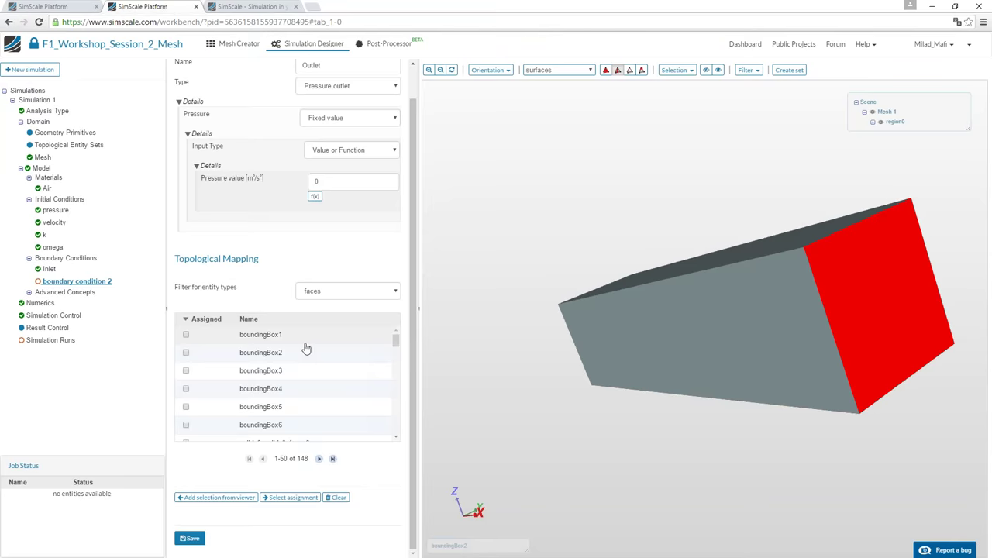
click(217, 502)
Add a Symmetry boundary condition named Symmetry on the domain's long side face, boundingBox1, and save it
click(68, 260)
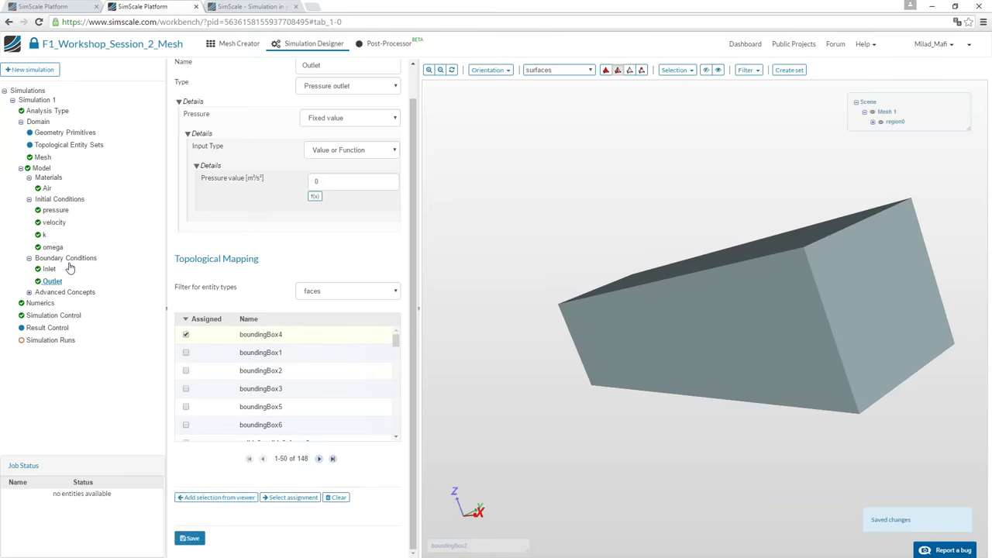
drag(686, 265, 662, 349)
click(216, 192)
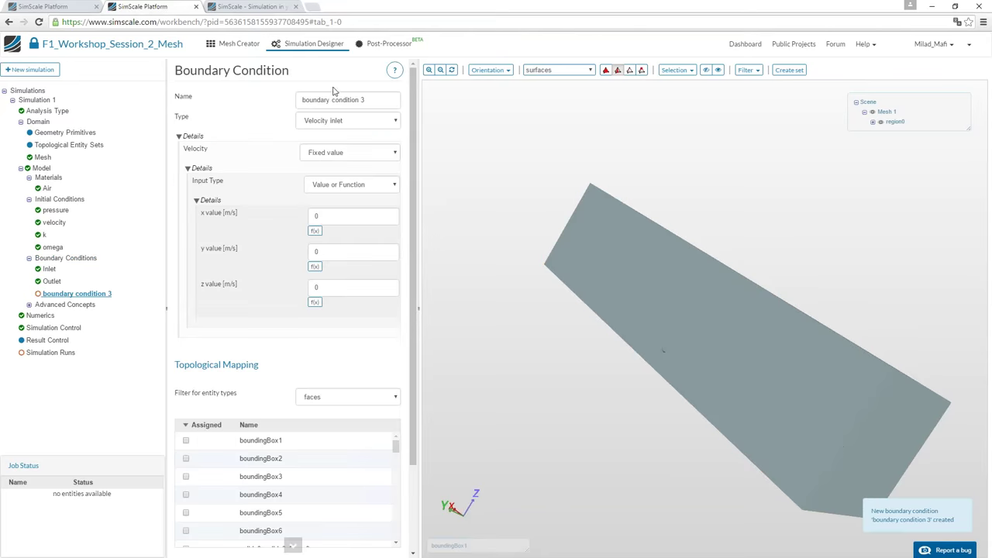
triple_click(336, 99)
text(Symmetr)
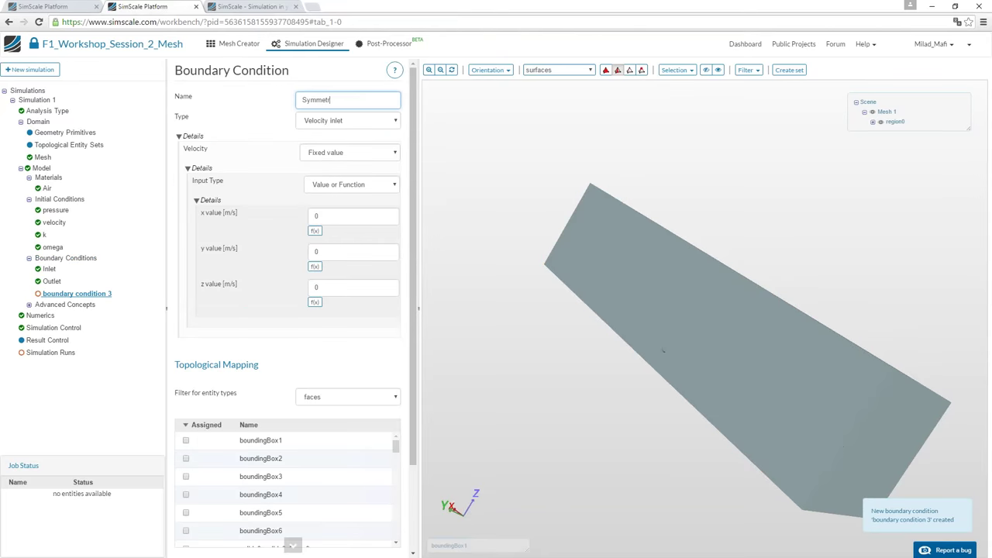
text(y)
click(571, 220)
click(335, 121)
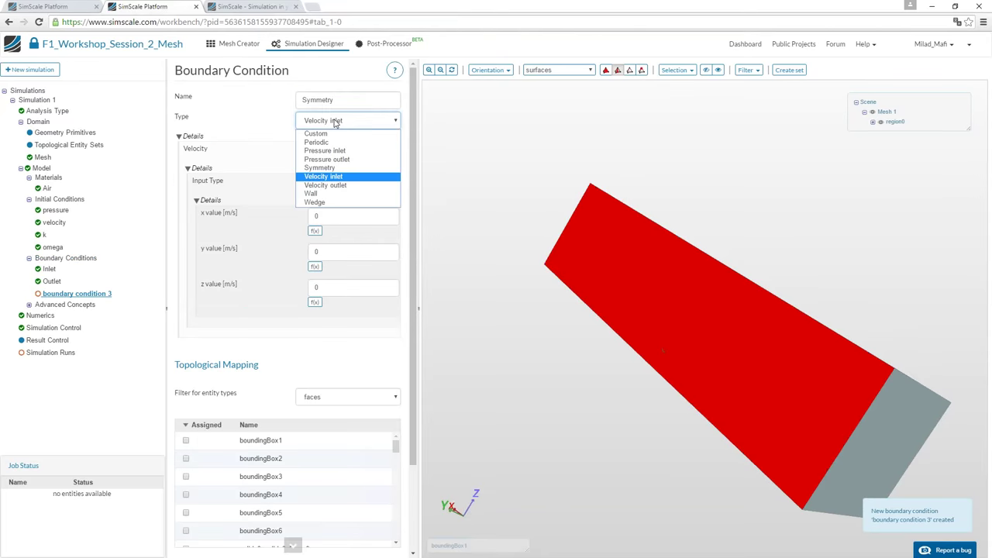
click(336, 168)
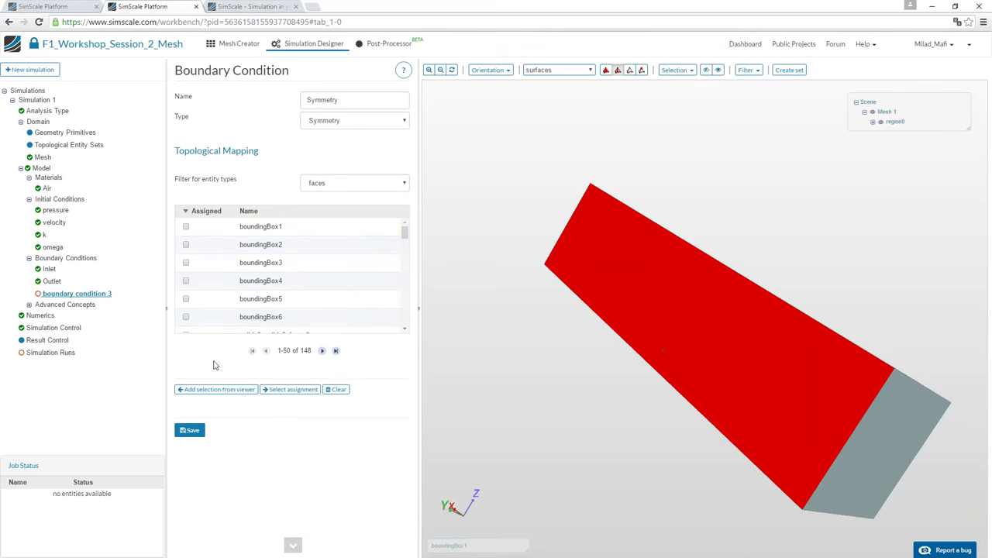
click(216, 389)
click(190, 430)
Add a boundary condition named Slip_Walls with the domain's top face and outer long side face selected
click(68, 259)
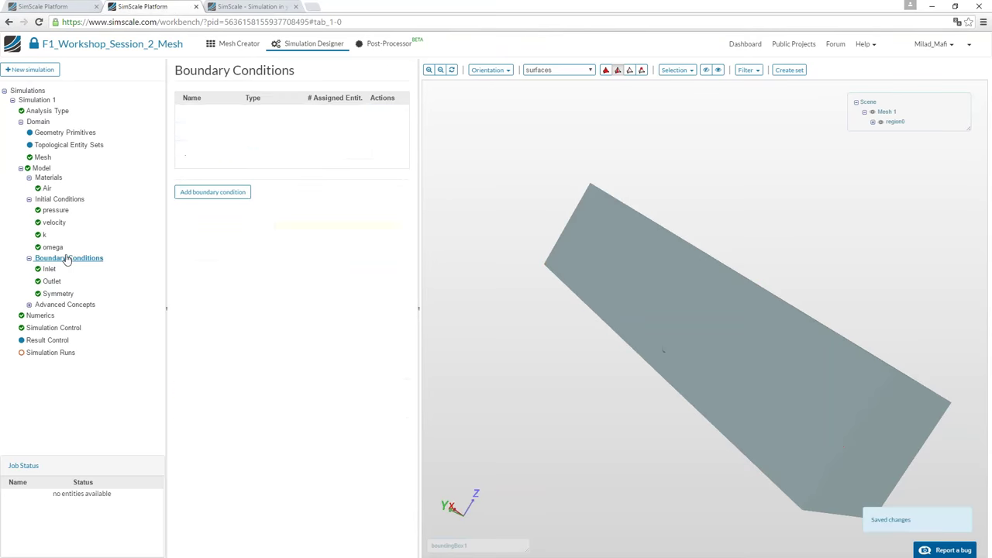
click(212, 192)
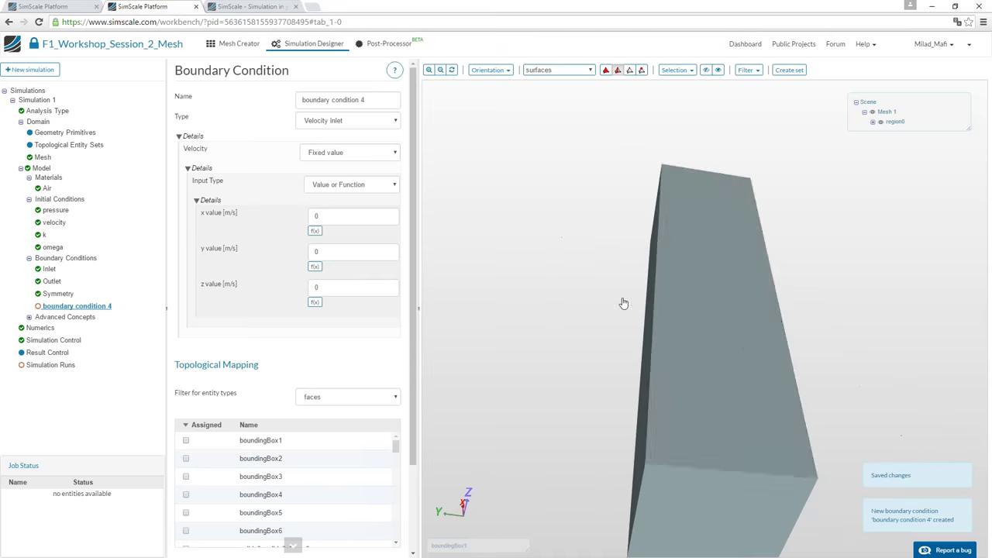
click(715, 309)
drag(806, 314, 742, 325)
click(742, 325)
click(355, 100)
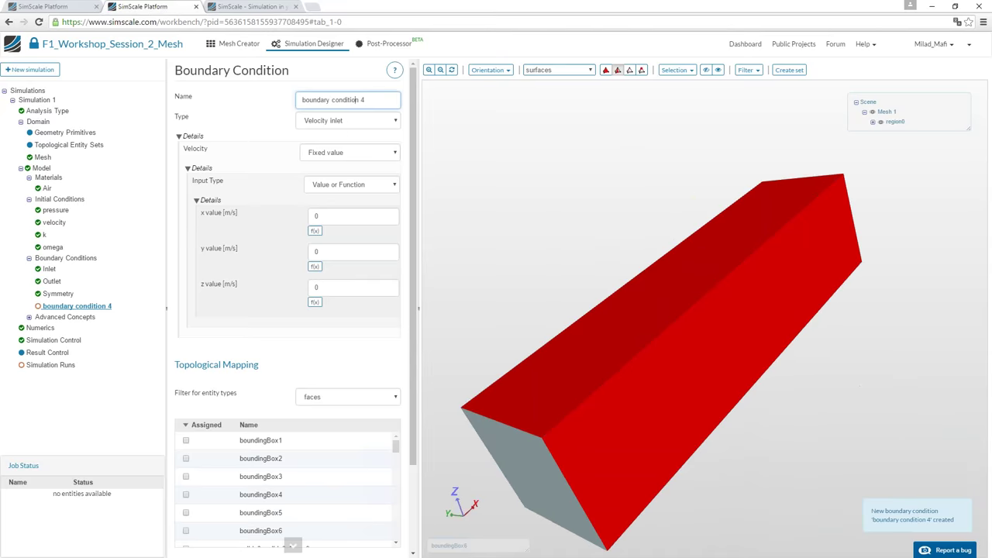
key(ctrl+a)
text(Sli)
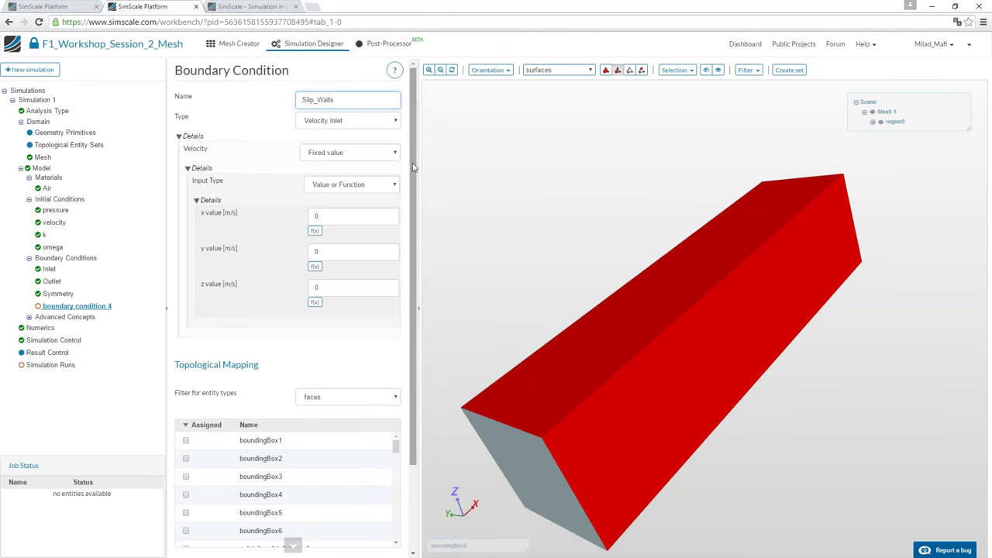
Make Slip_Walls a wall with slip velocity, assign the selected faces boundingBox2 and boundingBox6, and save it
click(348, 123)
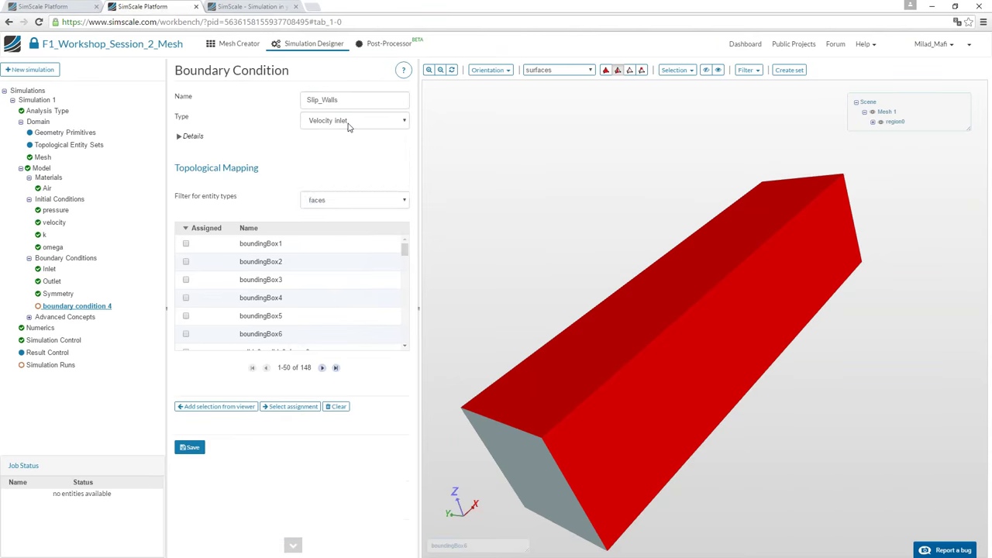
click(337, 194)
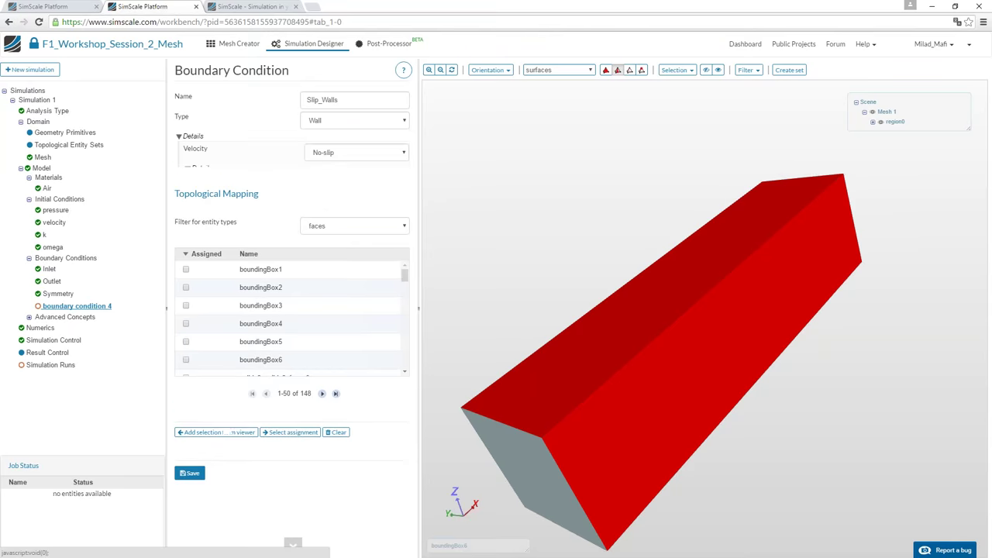
click(329, 152)
click(326, 193)
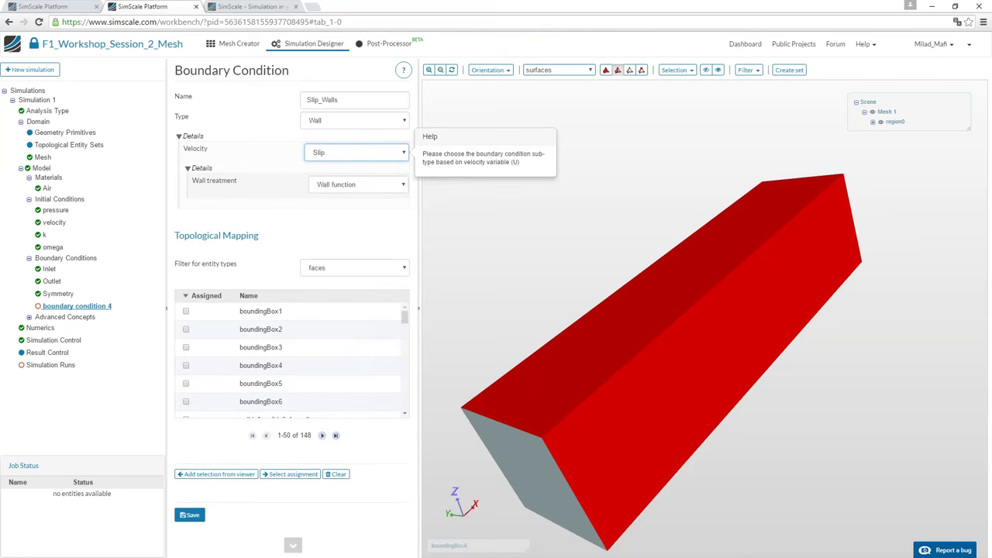
click(216, 473)
click(189, 514)
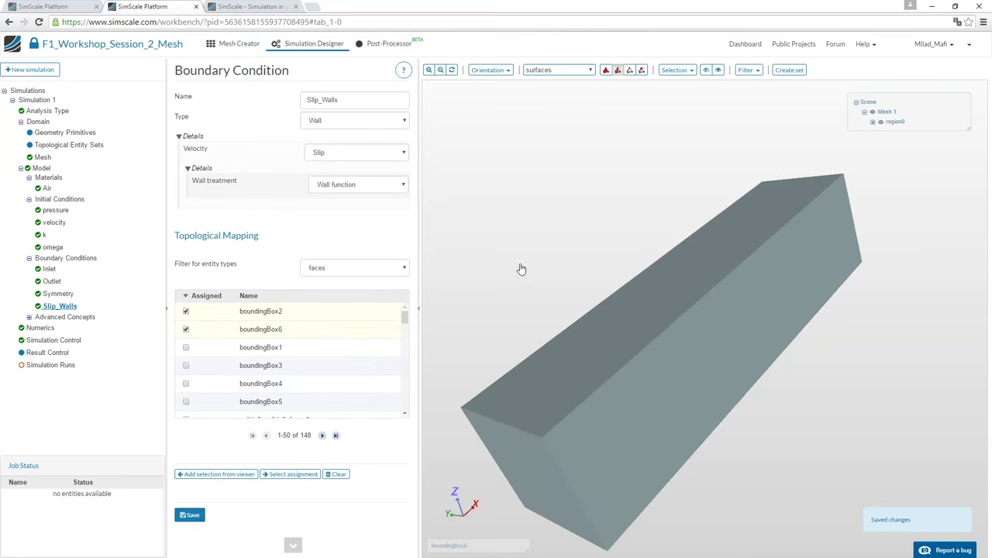
Add a moving wall boundary condition named Floor with an x velocity of 80 m/s on the domain's bottom face, boundingBox5, and save it
drag(536, 266, 504, 167)
click(566, 339)
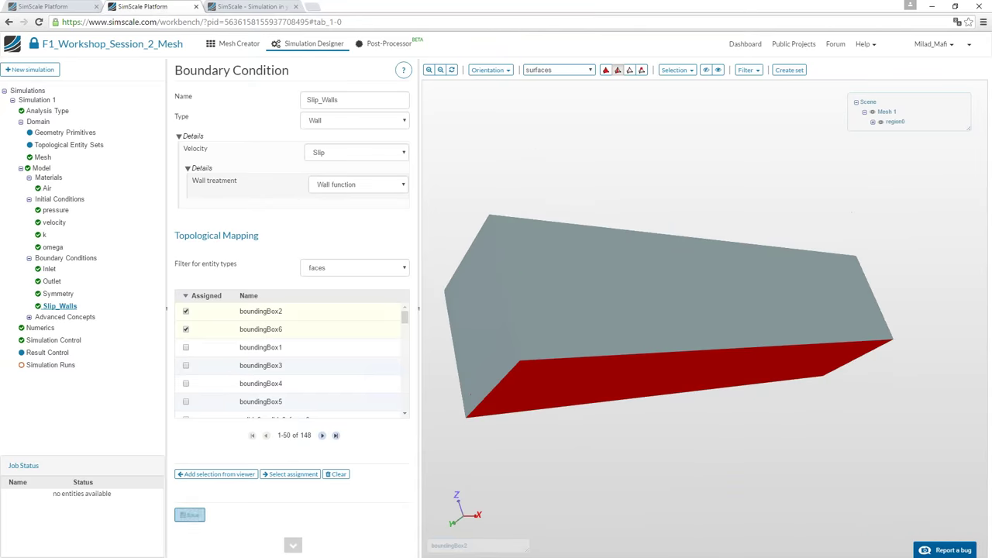
click(77, 261)
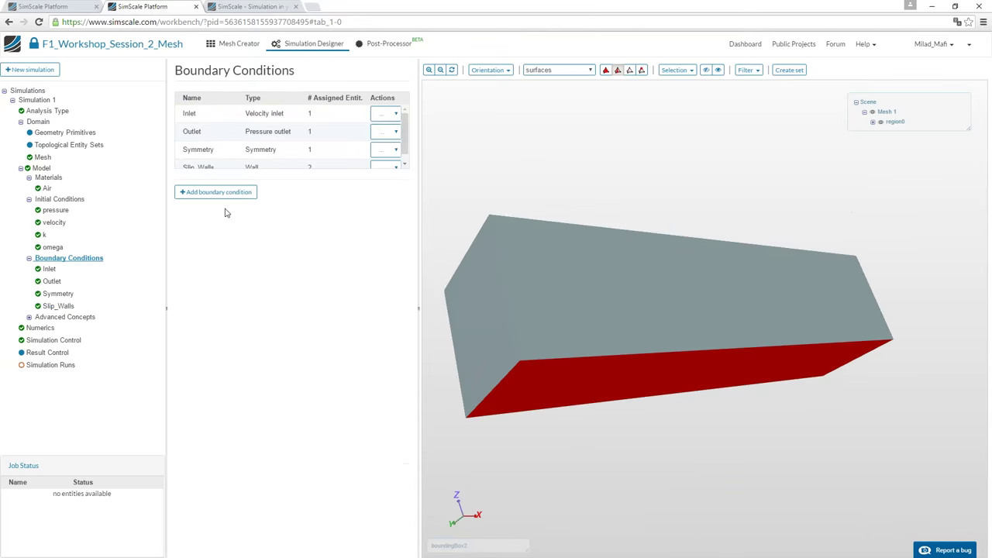
click(230, 200)
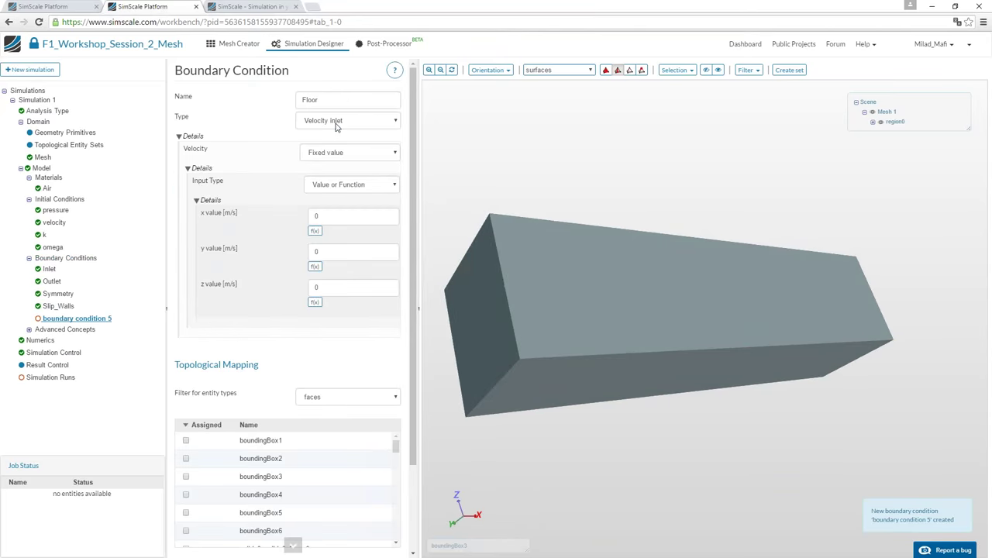
click(336, 122)
click(332, 196)
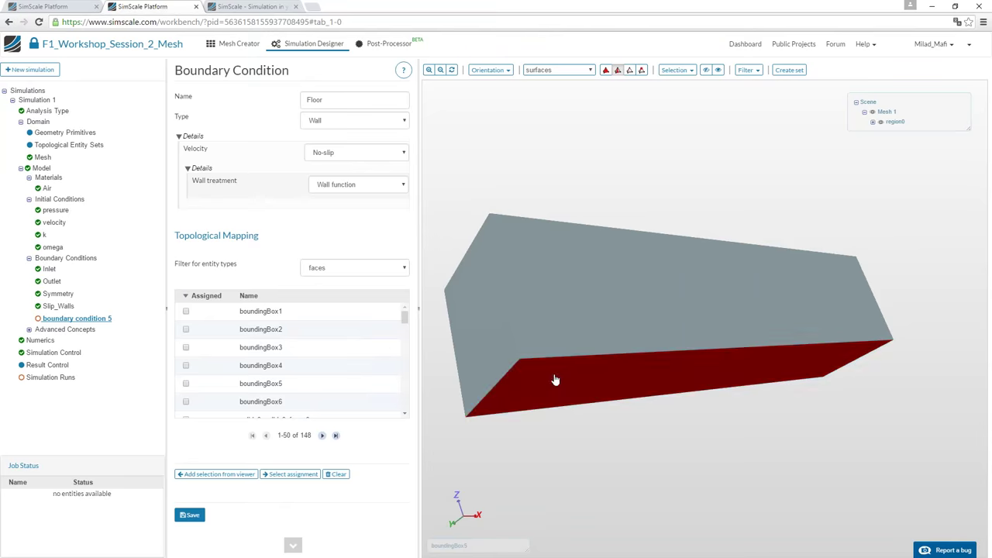
click(340, 153)
click(341, 166)
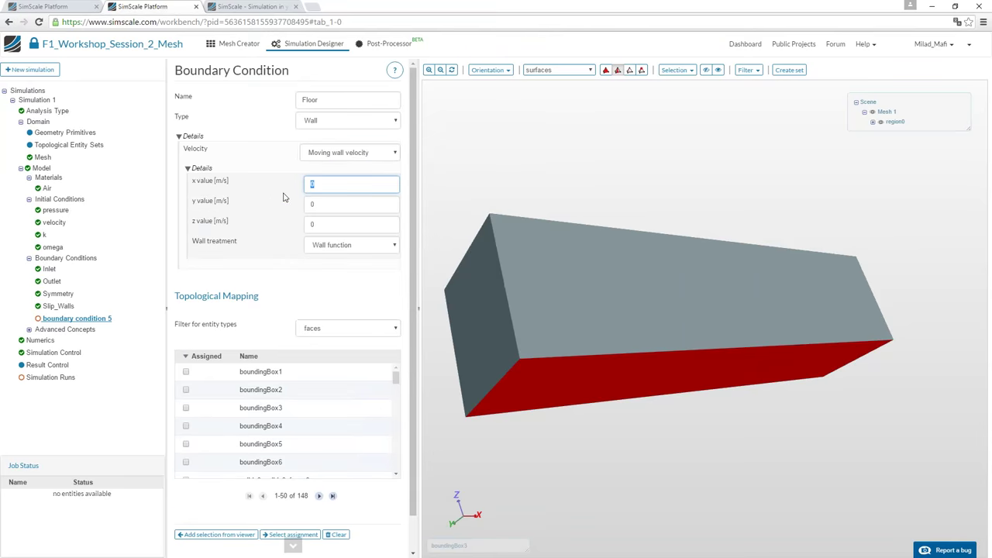
scroll(410, 247, down, 1)
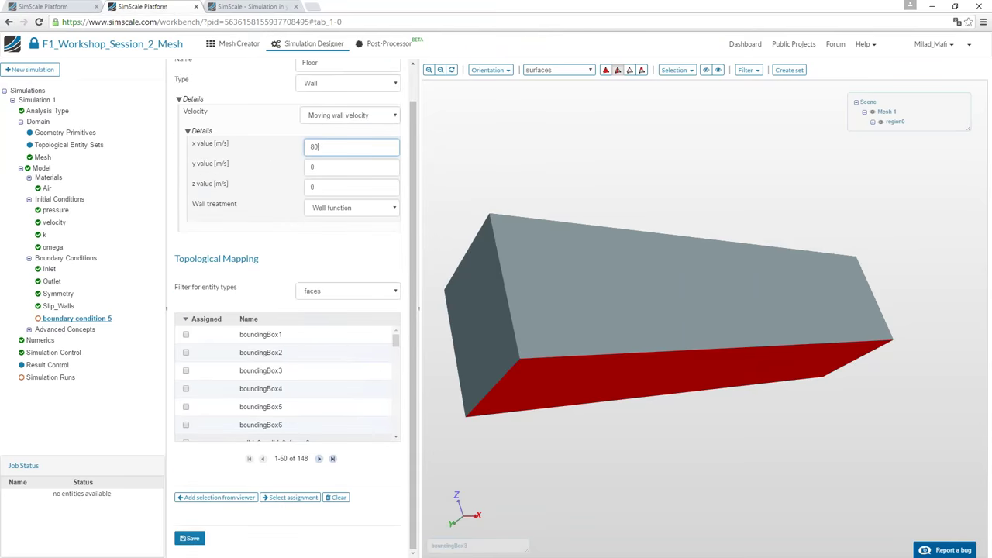
click(217, 496)
click(190, 538)
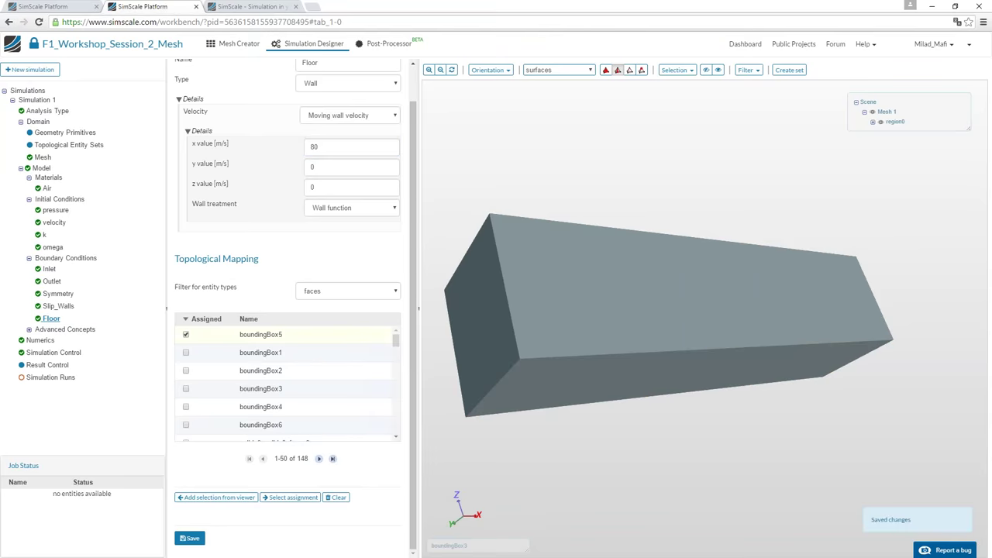
click(67, 262)
Select the domain's outer faces and invert the selection to pick out the wing surfaces
drag(529, 225, 629, 264)
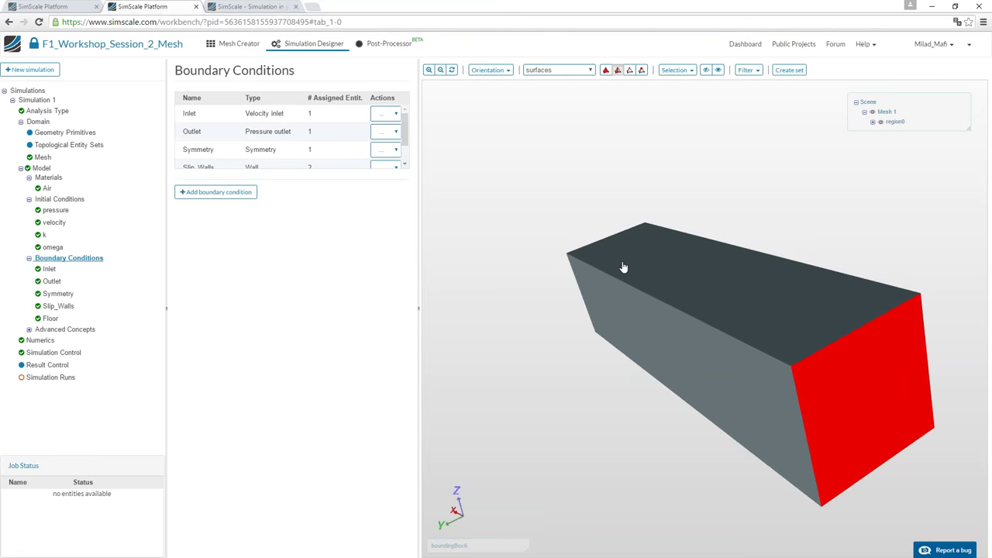
drag(624, 267, 659, 133)
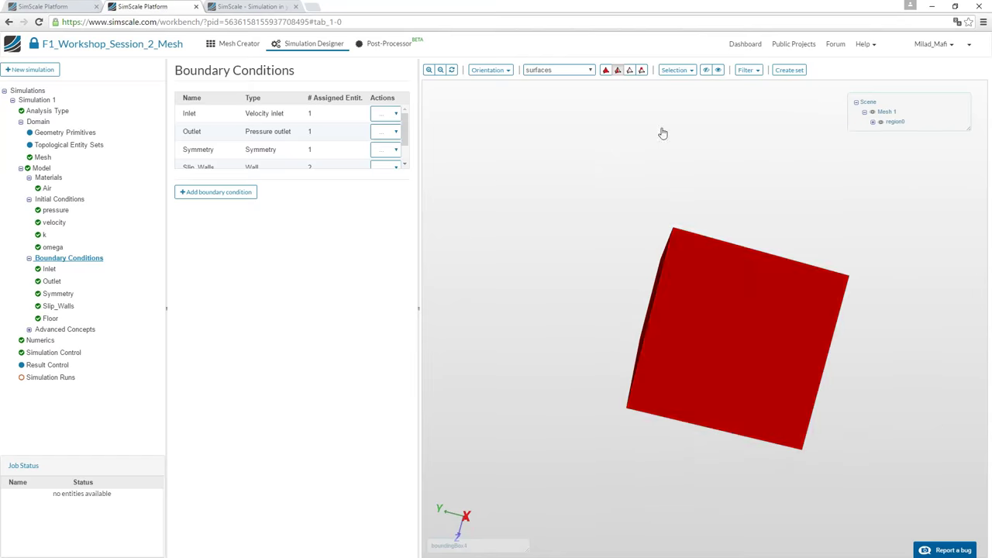
click(677, 70)
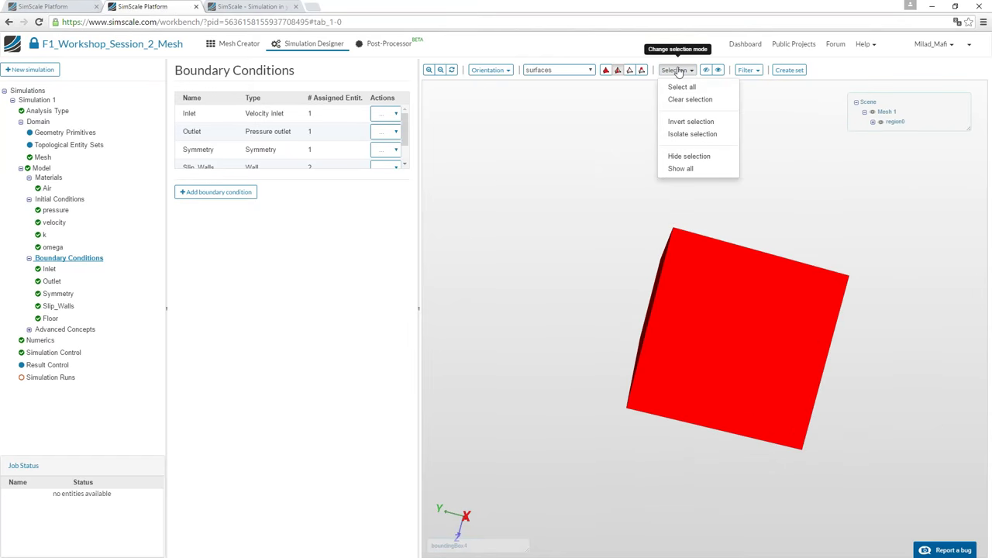
click(671, 126)
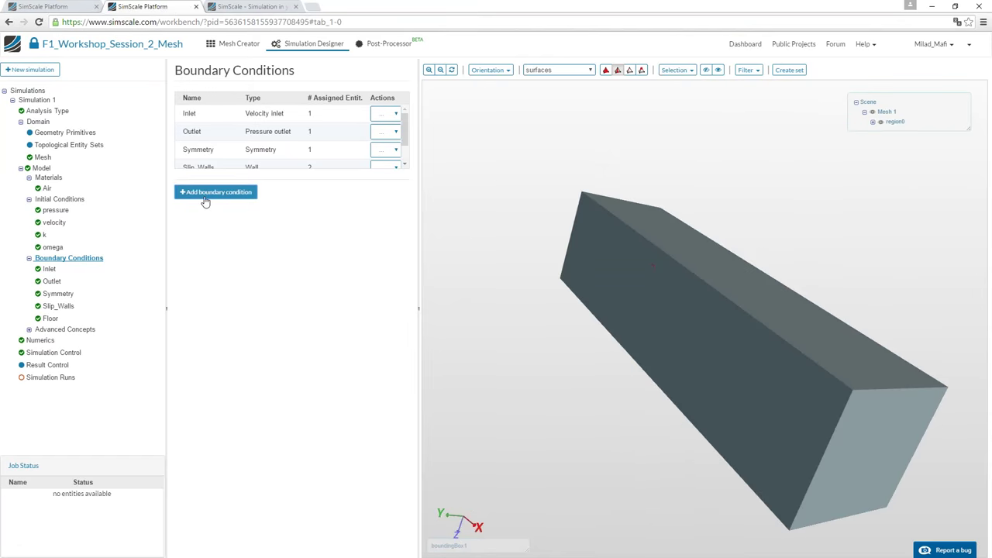
Add another boundary condition, select all outer faces of the domain, and invert the selection so the wing surfaces are picked
click(205, 199)
click(663, 246)
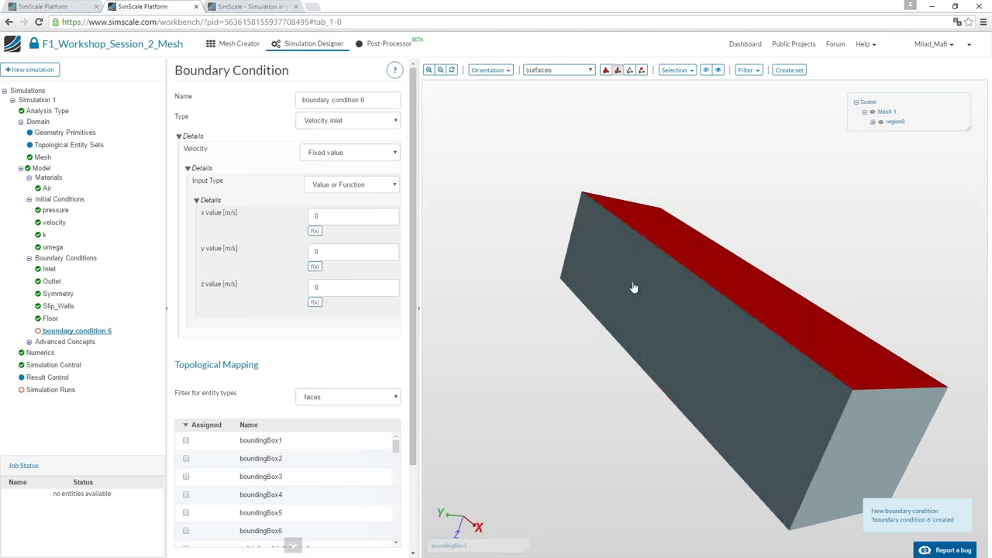
click(634, 288)
drag(879, 217, 775, 202)
click(733, 305)
drag(668, 289, 558, 272)
click(626, 311)
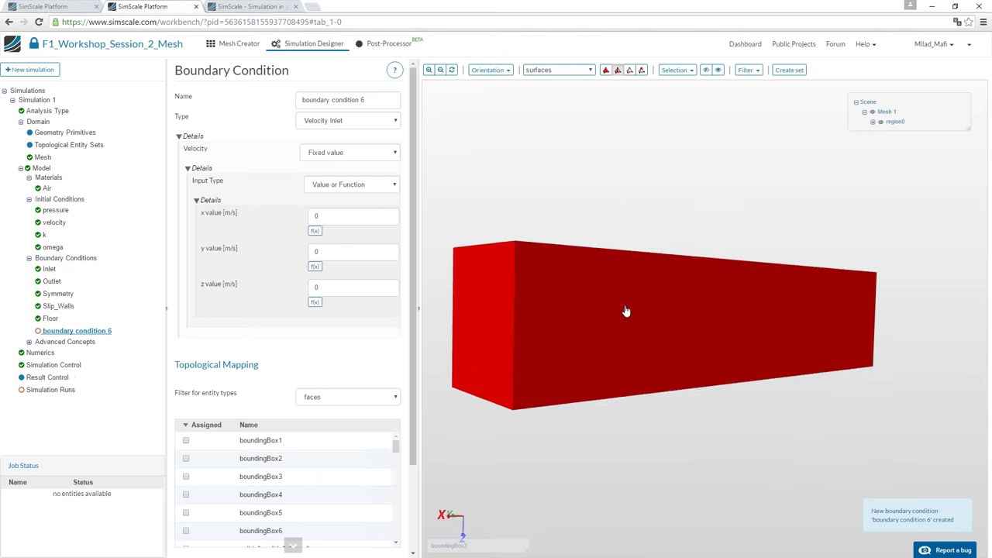
drag(626, 311, 462, 270)
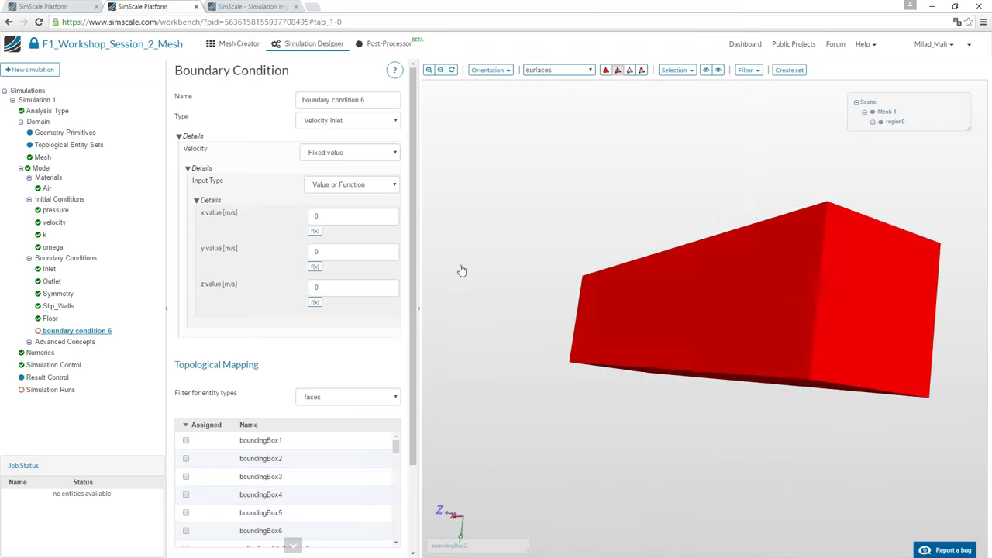
click(690, 71)
click(671, 118)
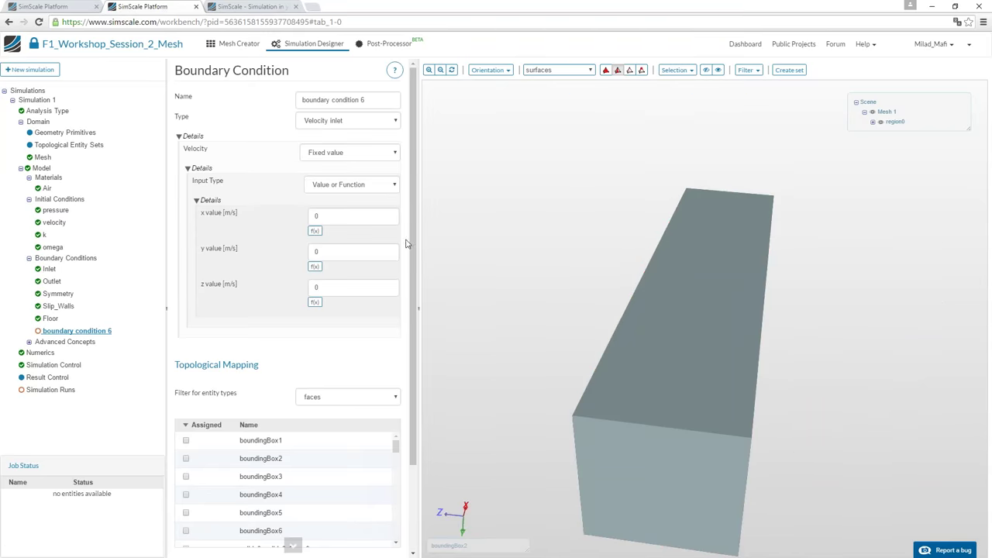
Make the new boundary condition a no-slip wall with wall function, name it Wing, assign the selected wing surfaces, and save it
click(348, 120)
click(326, 194)
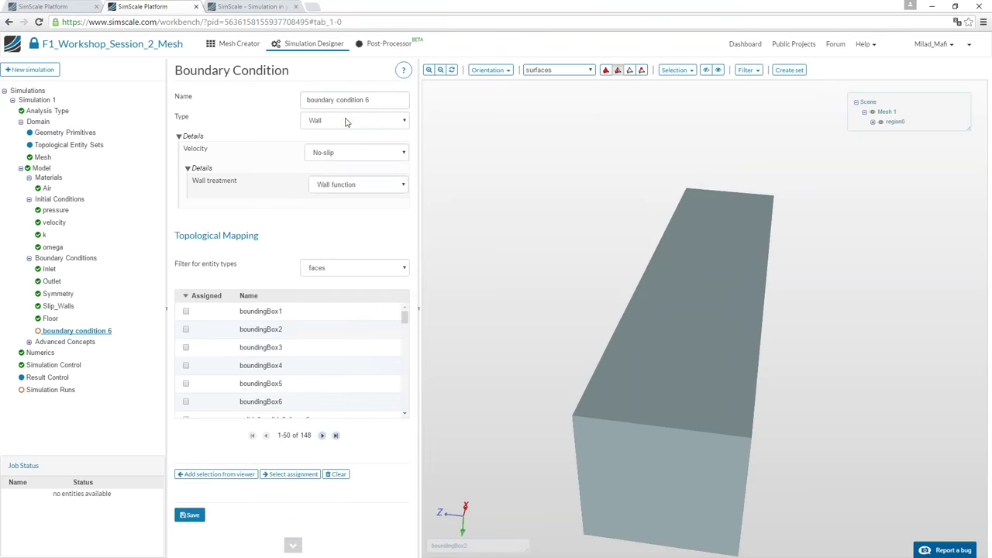
double_click(350, 101)
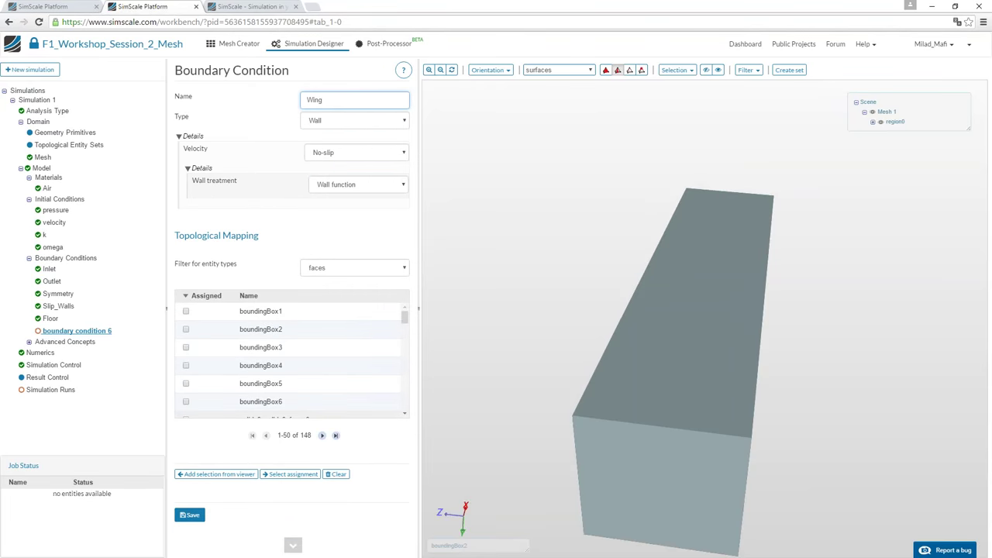
click(194, 474)
drag(402, 318, 403, 411)
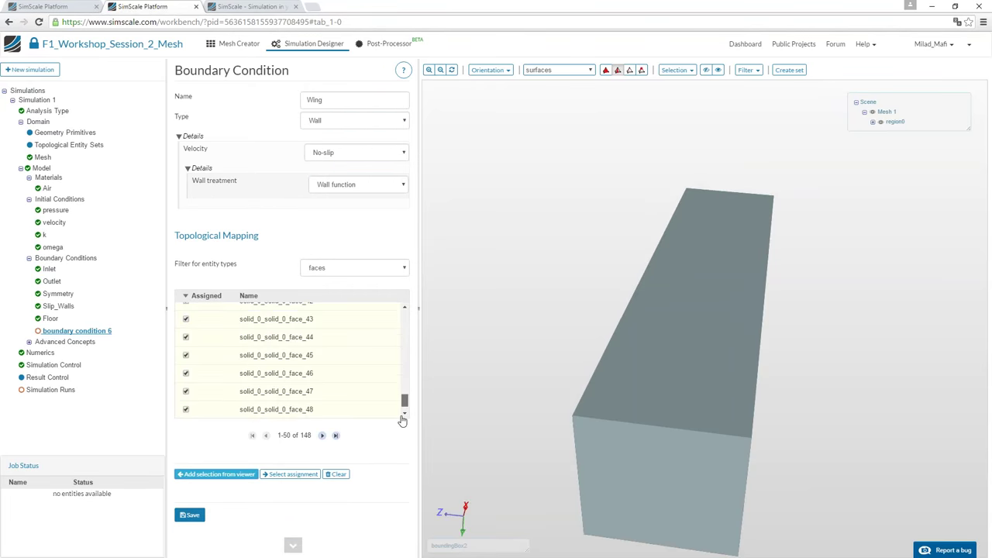
click(335, 435)
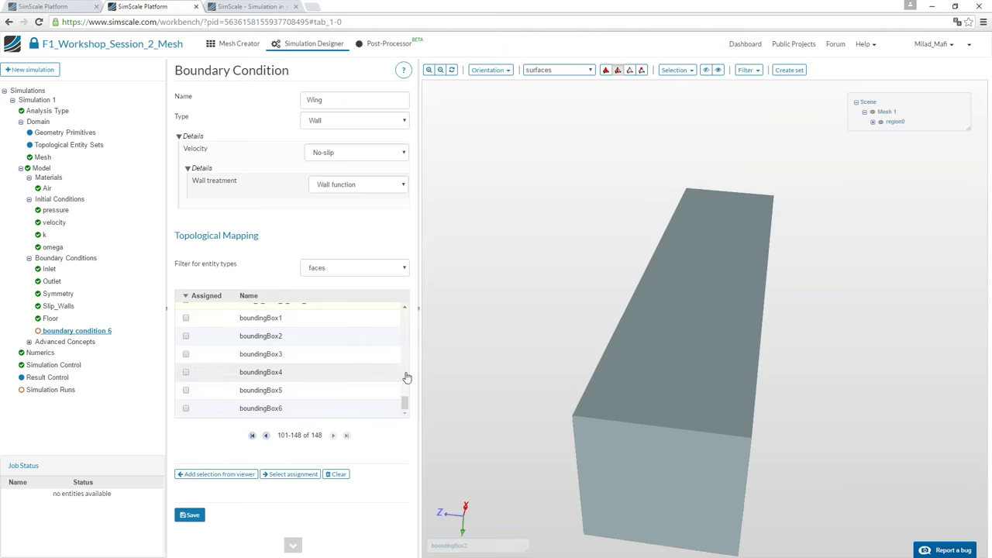
click(405, 310)
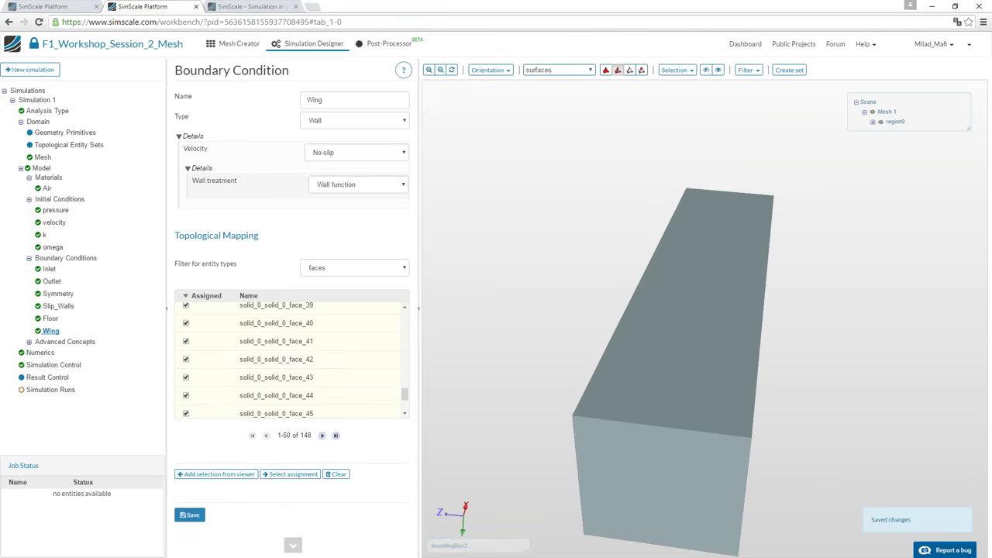
In the numerics settings, set the pressure solver to GAMG and the velocity, k and omega solvers to Smooth solver
click(40, 353)
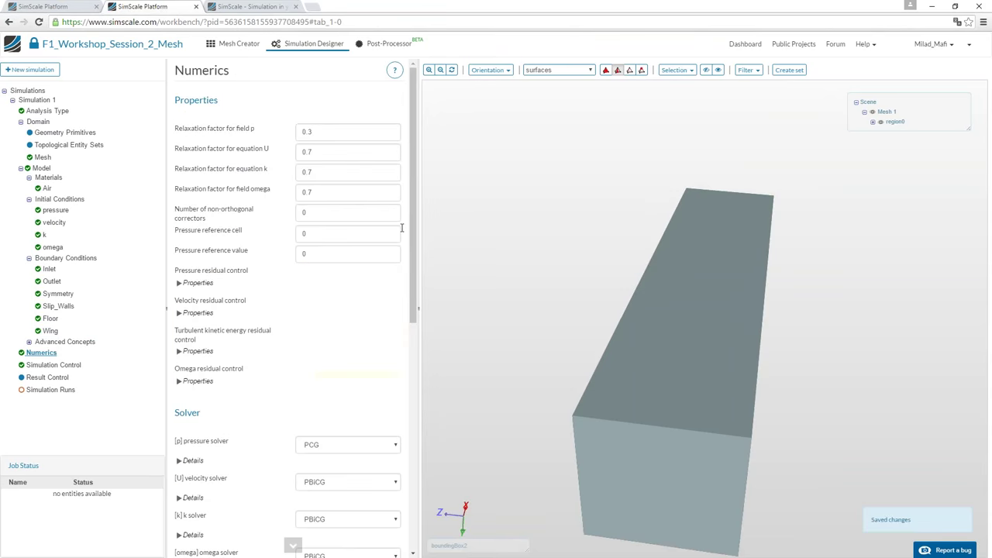
scroll(412, 231, down, 1)
click(332, 351)
click(330, 361)
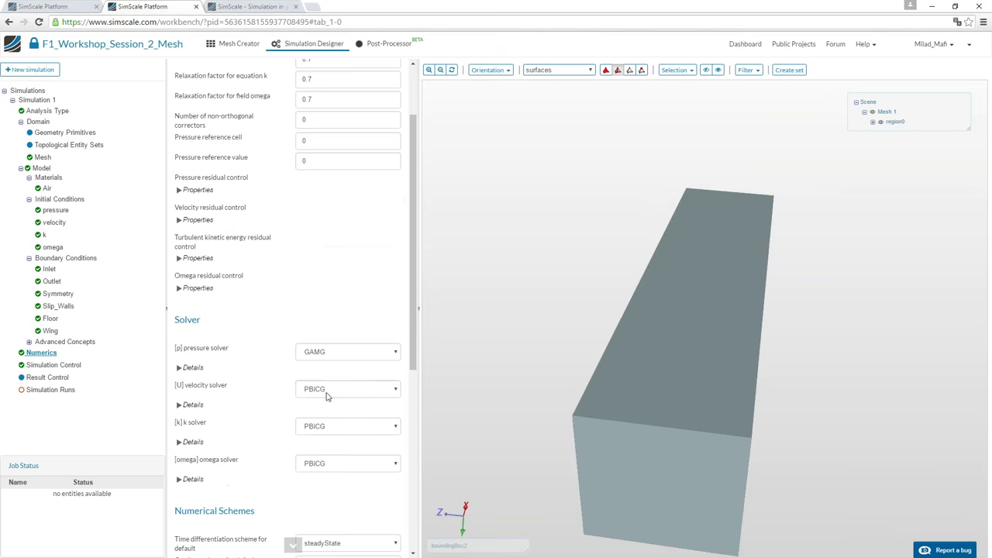
click(327, 396)
click(327, 412)
click(326, 426)
click(320, 447)
click(319, 463)
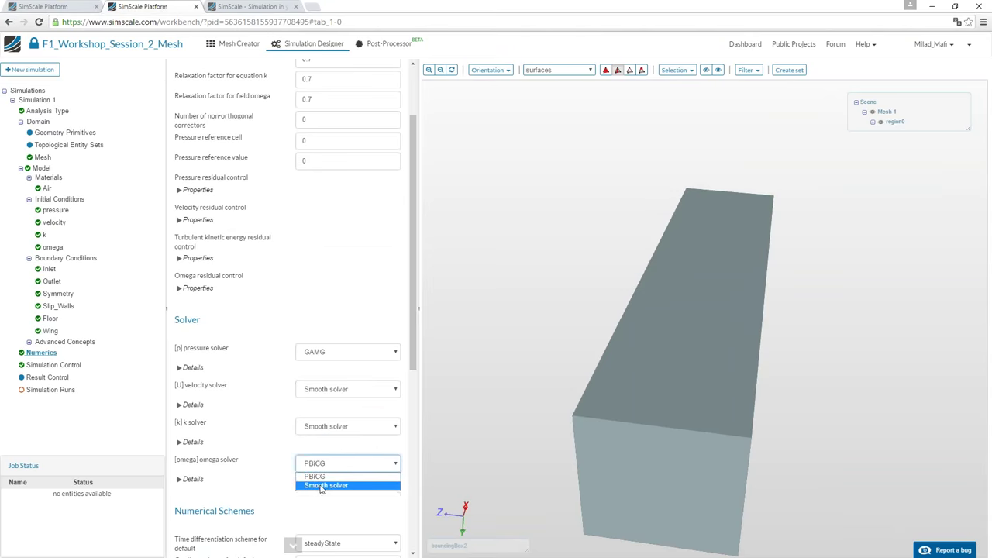
click(321, 486)
Set the divergence schemes for div(phi,U), div(phi,k) and div(phi,omega) to bounded Gauss upwind and save the numerics
drag(414, 308, 410, 474)
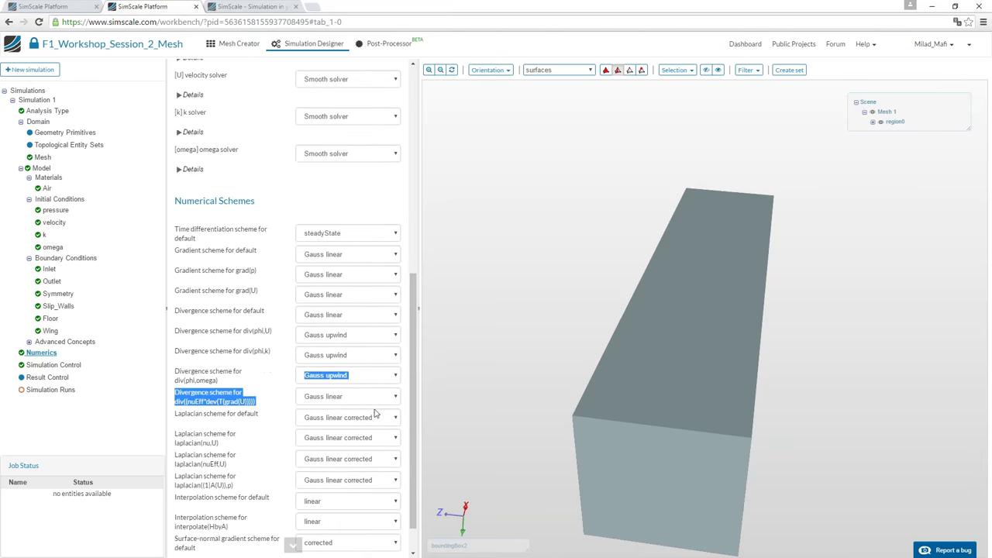
click(338, 336)
click(337, 391)
click(350, 355)
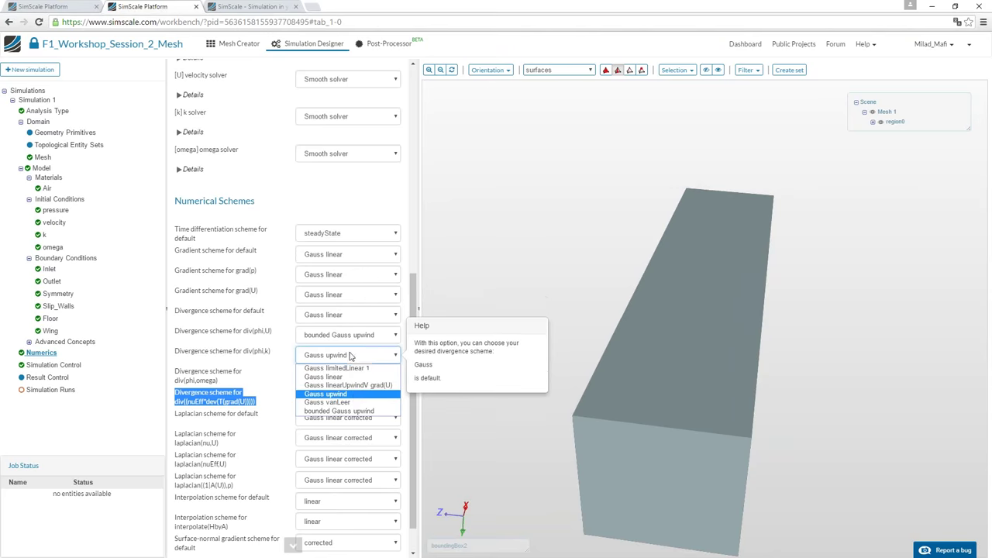
click(339, 411)
click(345, 375)
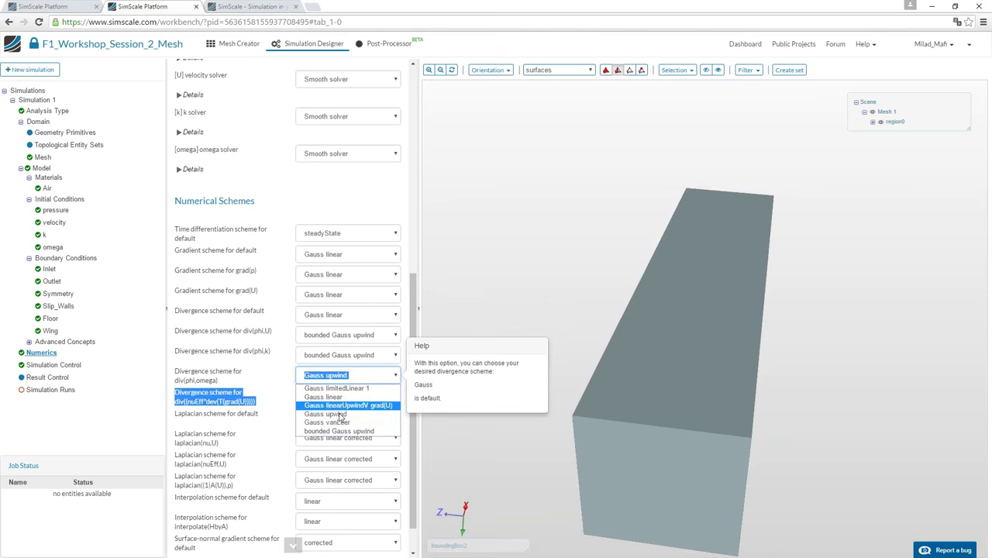
click(339, 423)
click(339, 375)
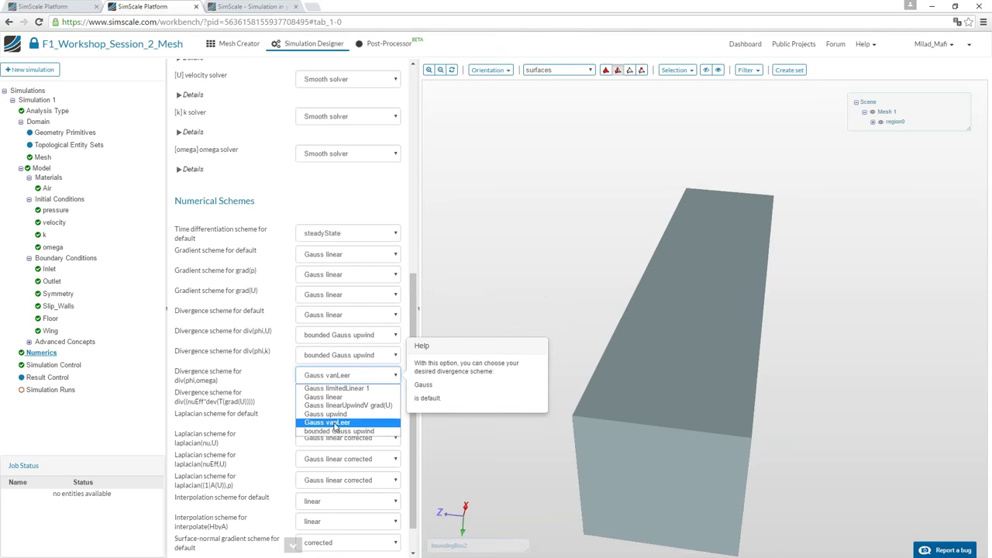
click(338, 430)
click(333, 396)
click(327, 406)
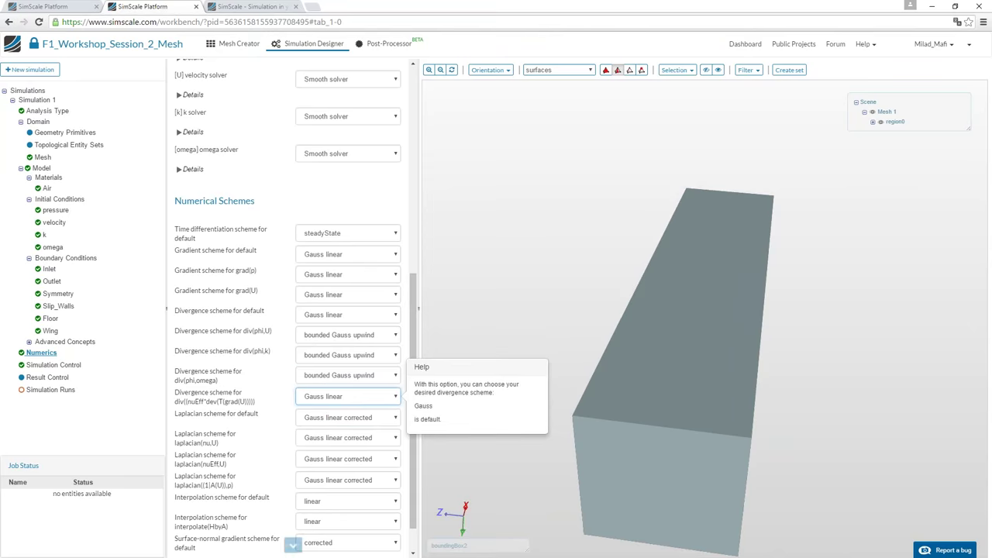
scroll(411, 468, down, 1)
click(196, 538)
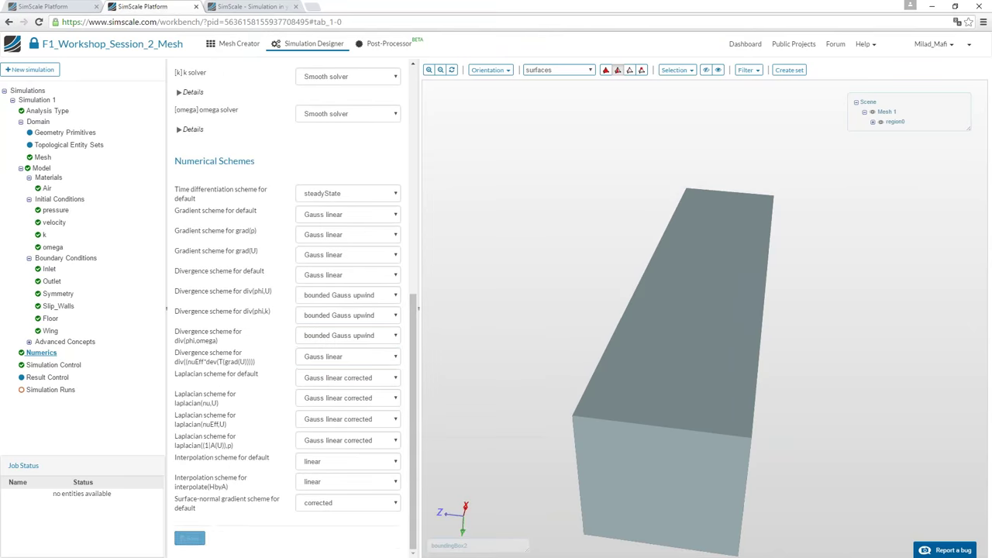
In the simulation control settings, set the time step length to 1 s and the write interval to 1000 time steps
click(78, 364)
click(331, 118)
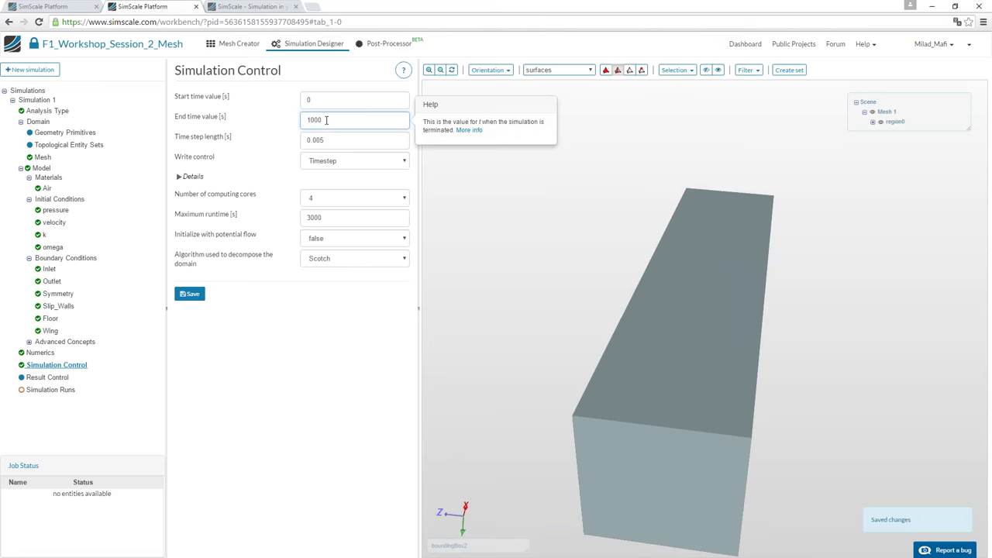
double_click(326, 140)
text(1)
click(186, 179)
double_click(334, 195)
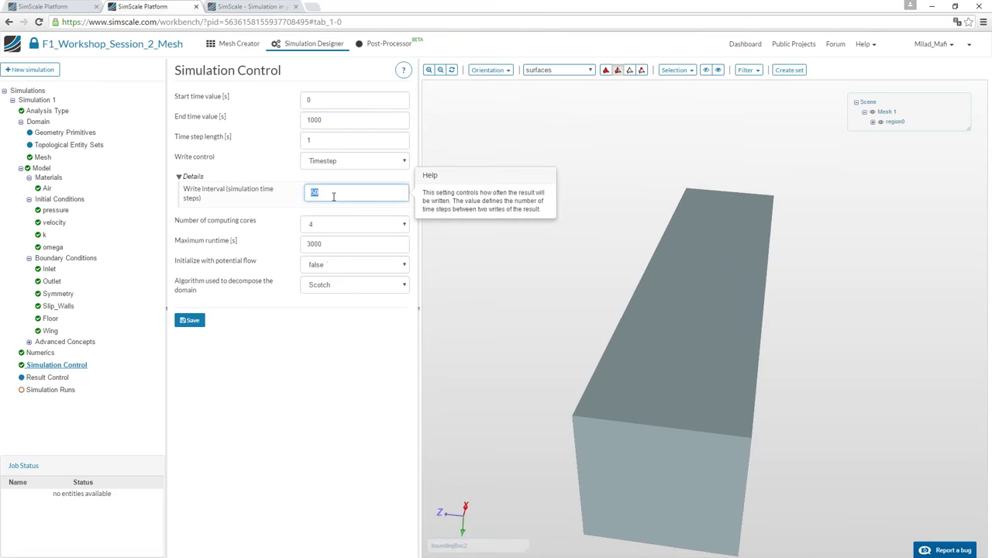
text(1000)
key(Tab)
Set the number of computing cores to 16 and save the simulation control settings
click(320, 224)
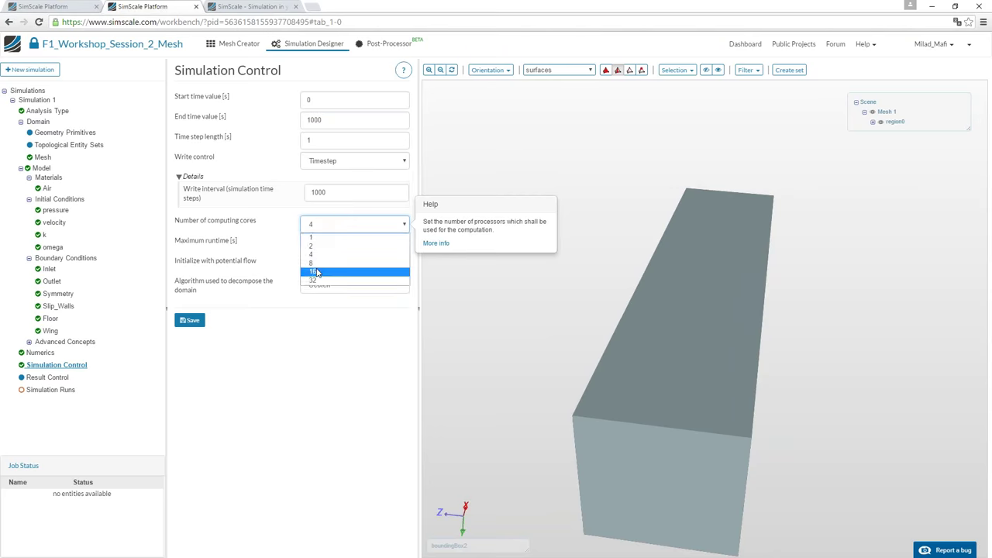
click(316, 268)
click(191, 319)
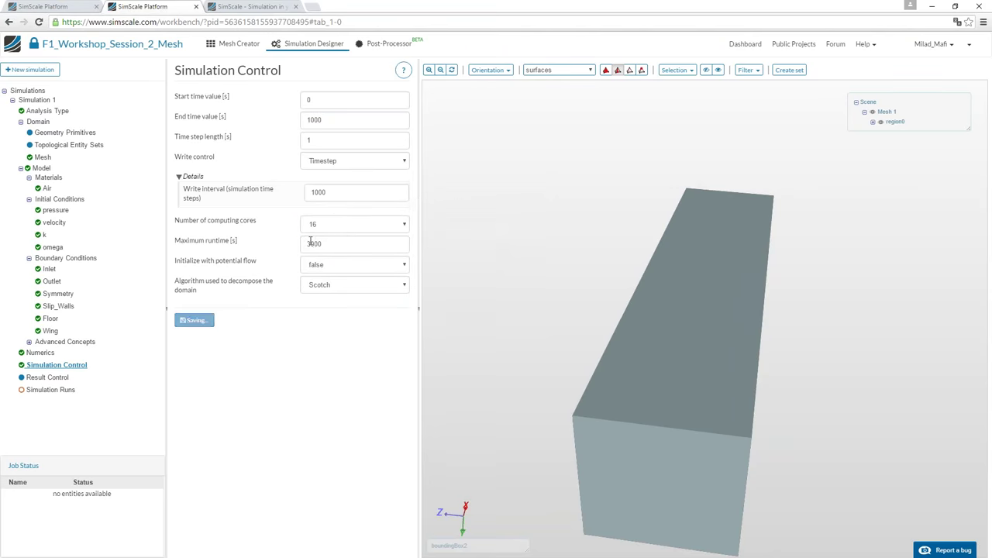
click(310, 242)
click(314, 220)
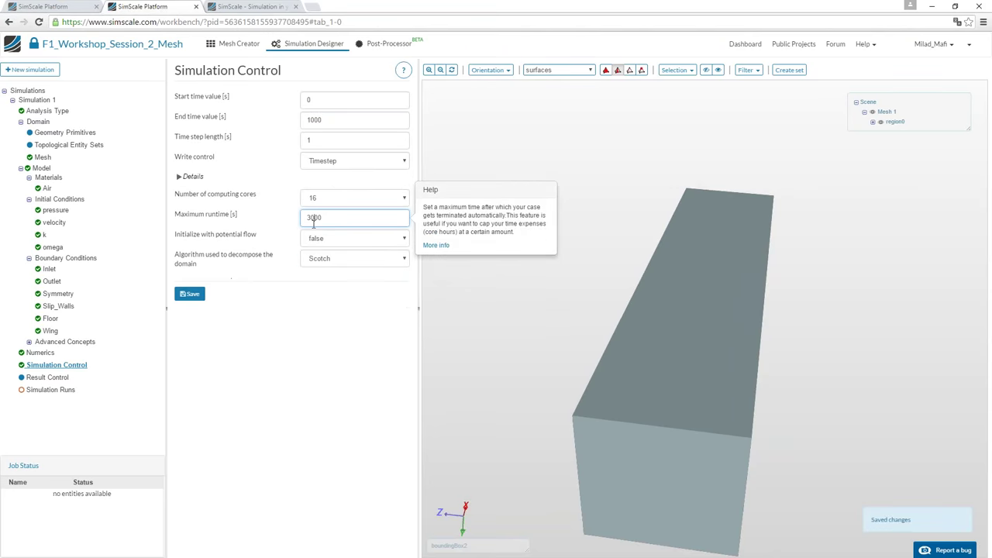
click(192, 294)
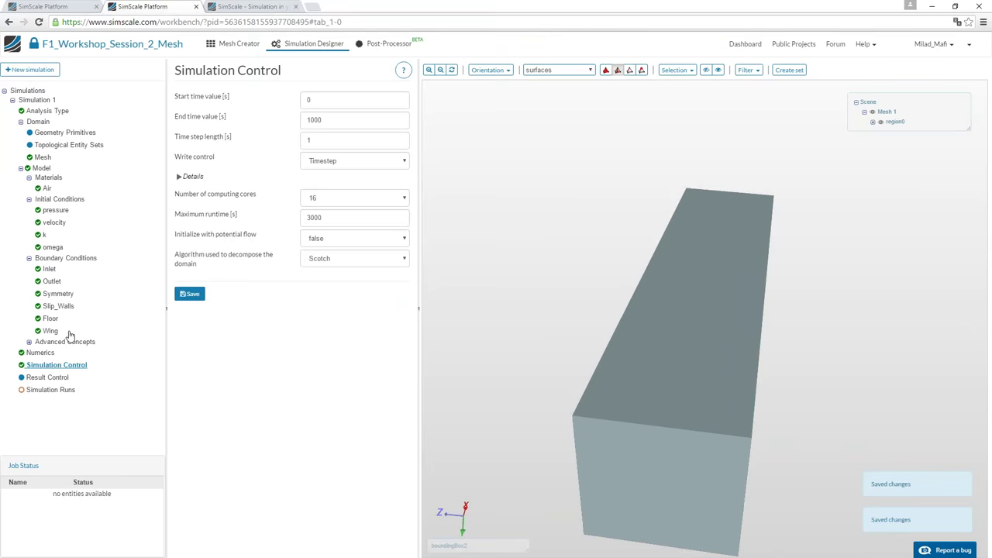
Add a forces and moments result control item named Forces with a freestream density of 1.2 kg/m³
click(48, 378)
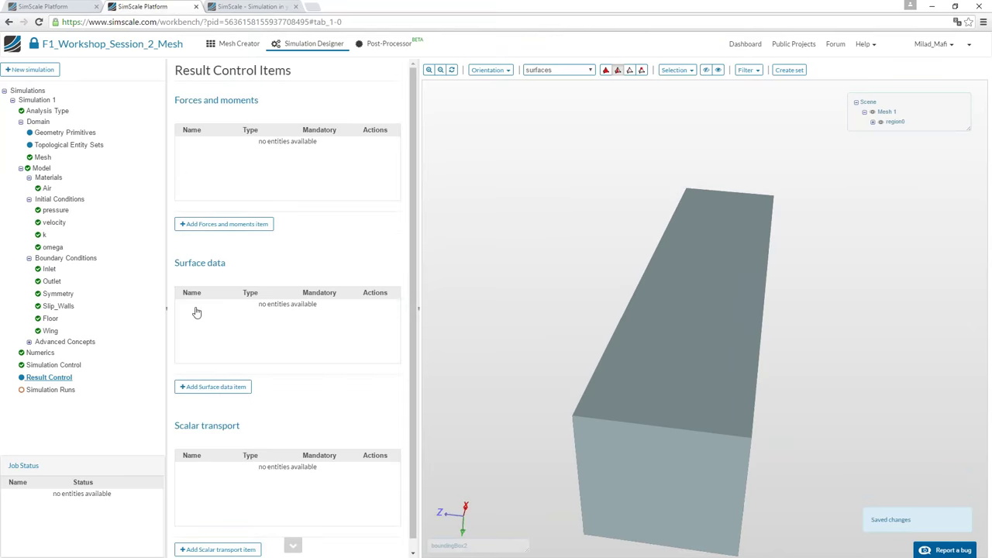
click(224, 224)
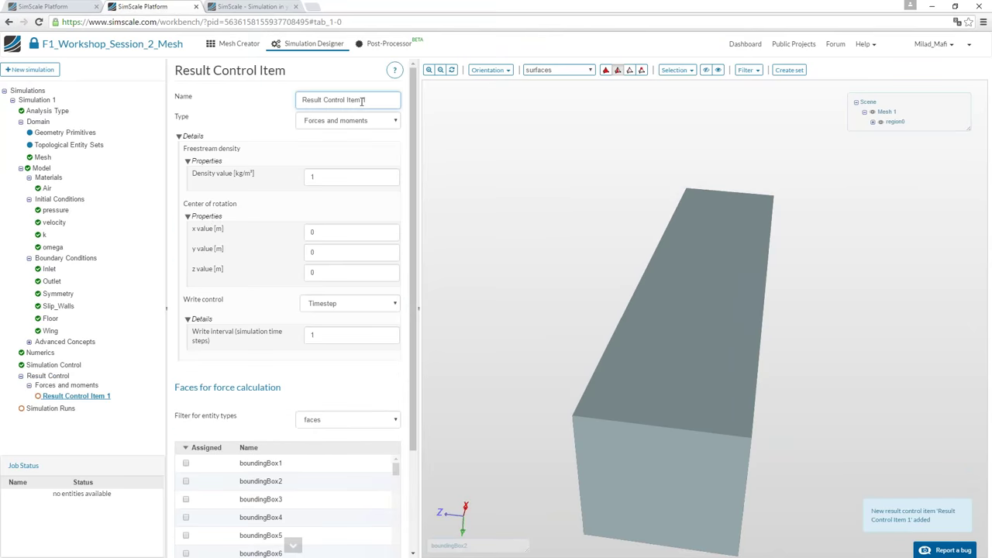
text(Forces)
Select all outer faces of the domain and invert the selection so the wing surfaces are picked for the Forces item
drag(503, 274, 585, 293)
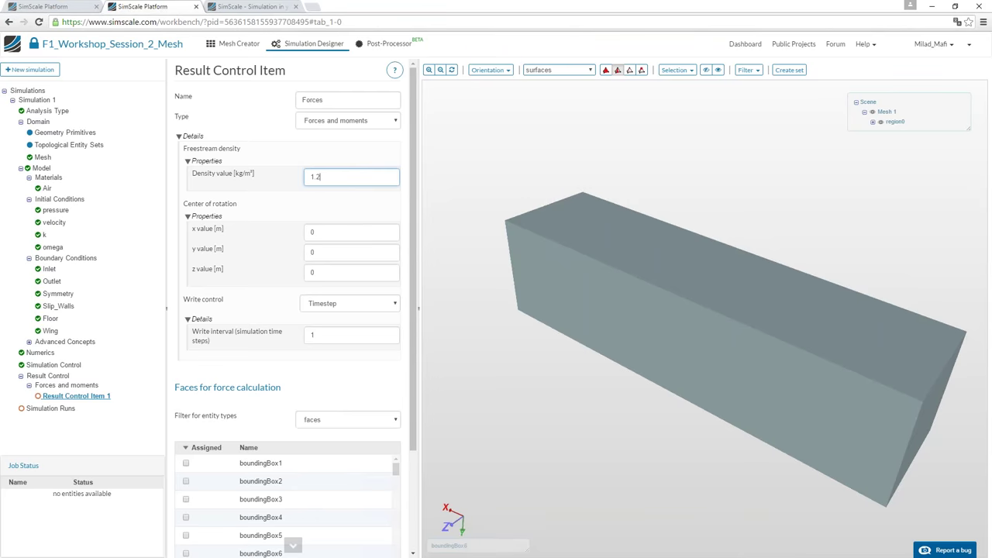
click(624, 315)
click(709, 250)
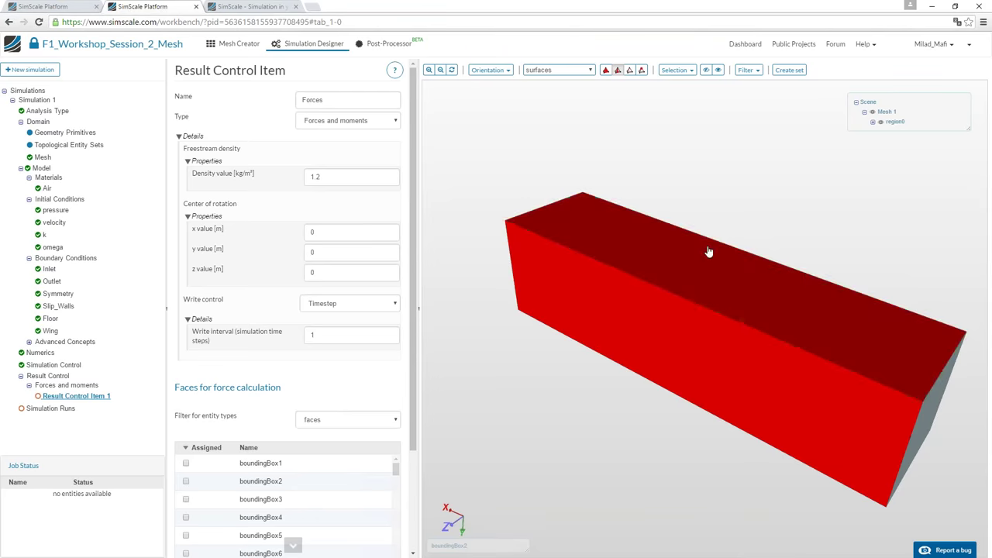
drag(709, 250, 676, 332)
click(690, 372)
drag(775, 319, 667, 171)
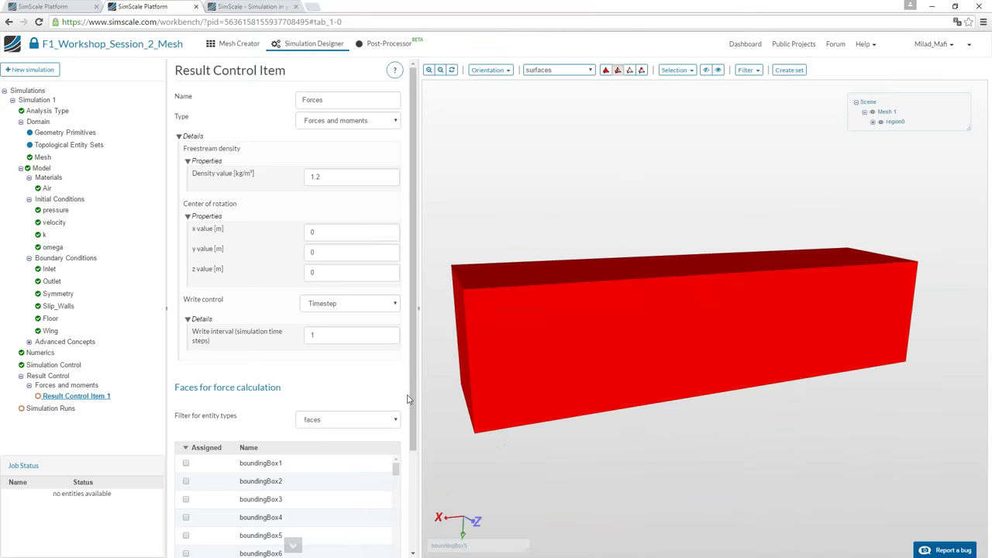
drag(644, 245, 580, 83)
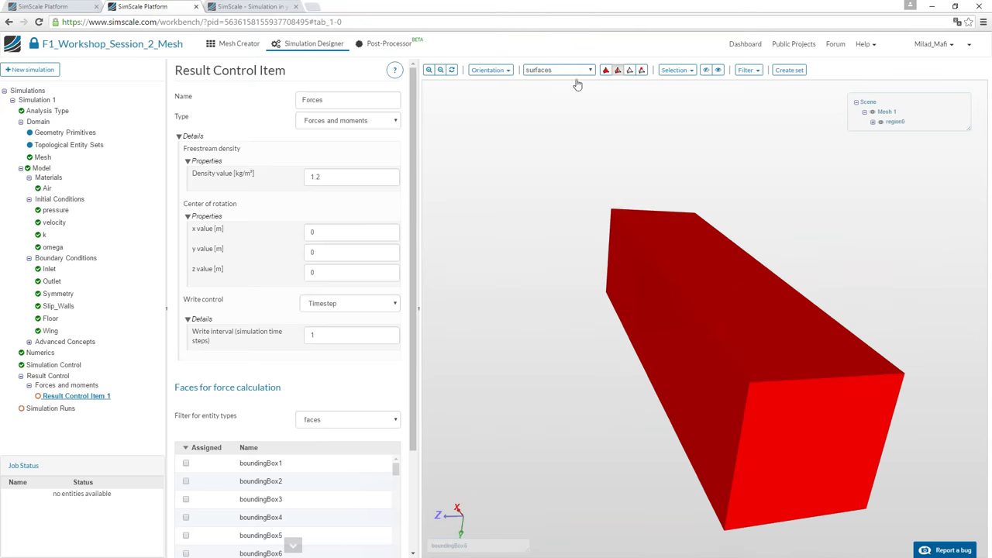
click(677, 69)
click(702, 128)
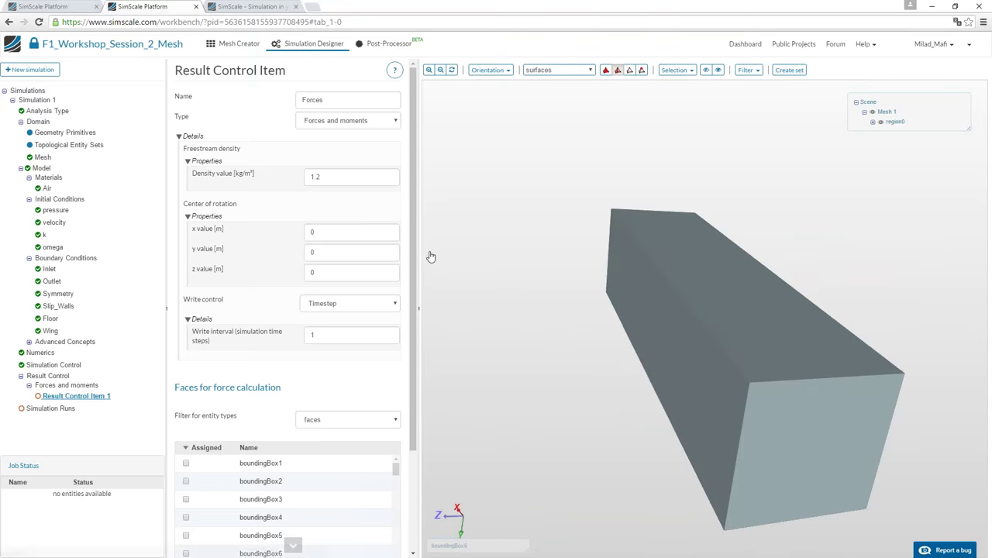
Assign the selected wing surfaces as faces for the force calculation and save the Forces item
scroll(287, 388, down, 2)
click(216, 497)
click(190, 538)
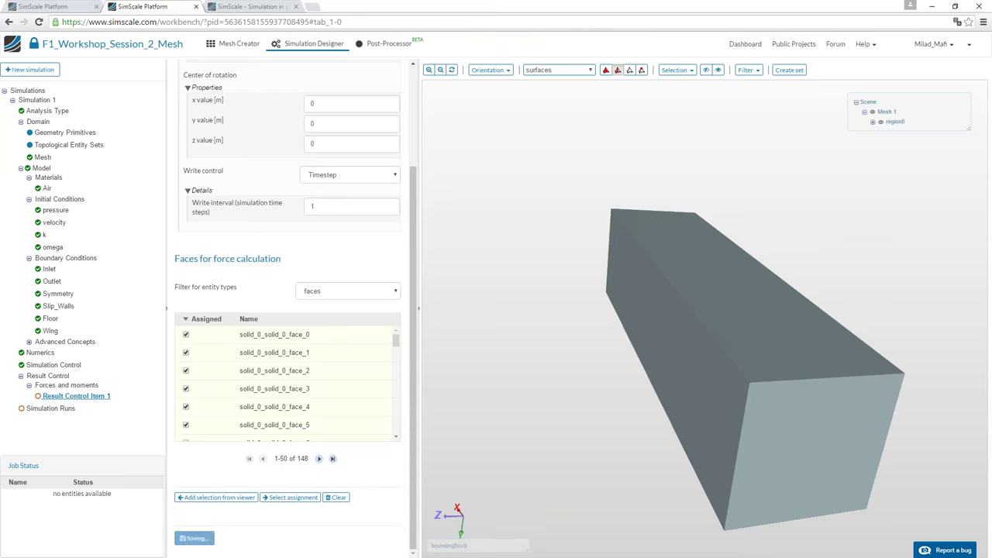
Hide all six outer faces of the domain so only the wing is displayed
drag(565, 291, 459, 233)
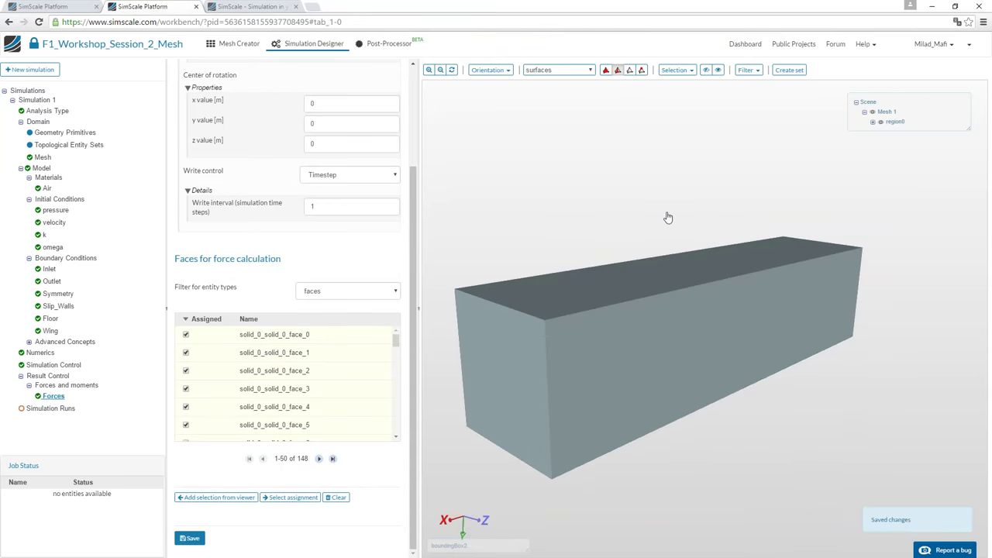
click(657, 303)
click(671, 271)
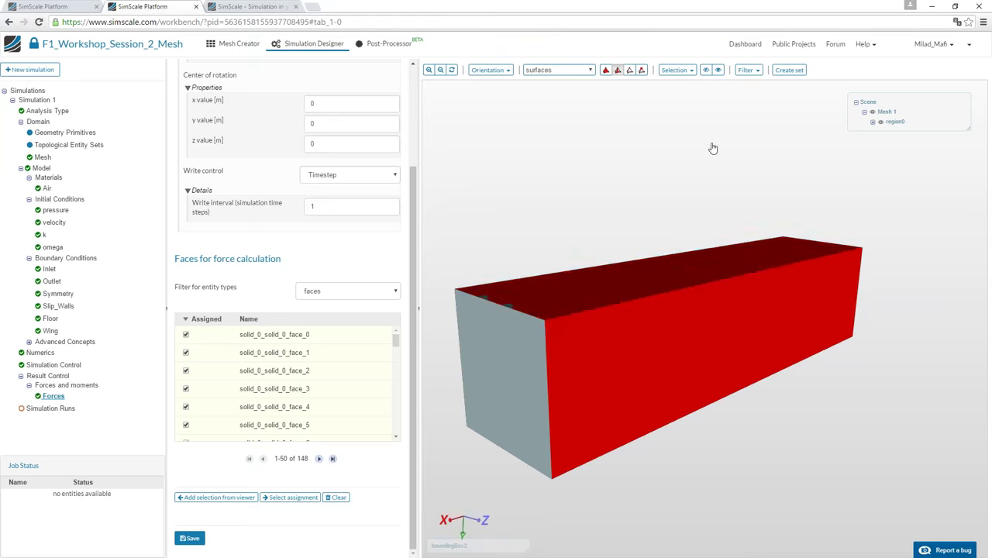
click(706, 70)
click(672, 324)
click(538, 332)
click(620, 403)
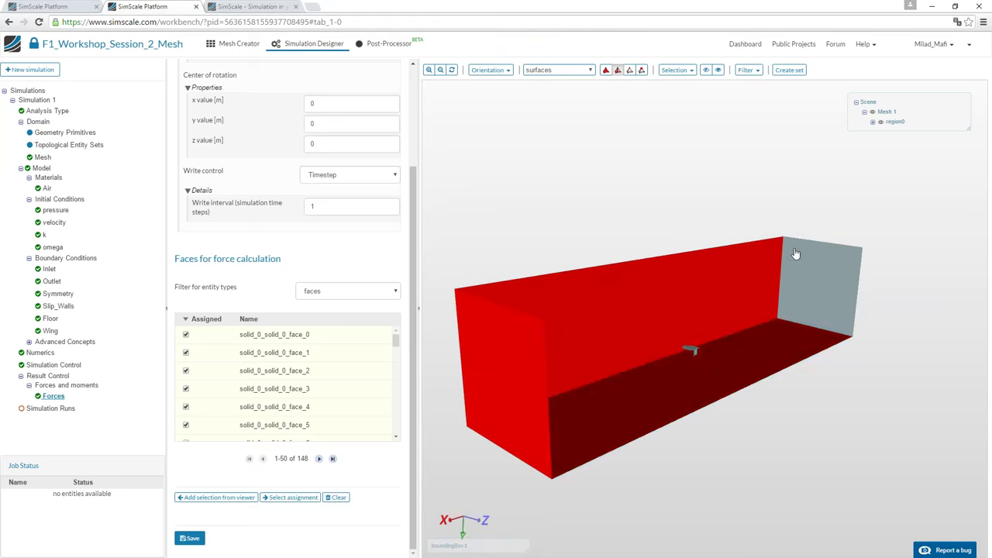
click(806, 257)
click(705, 70)
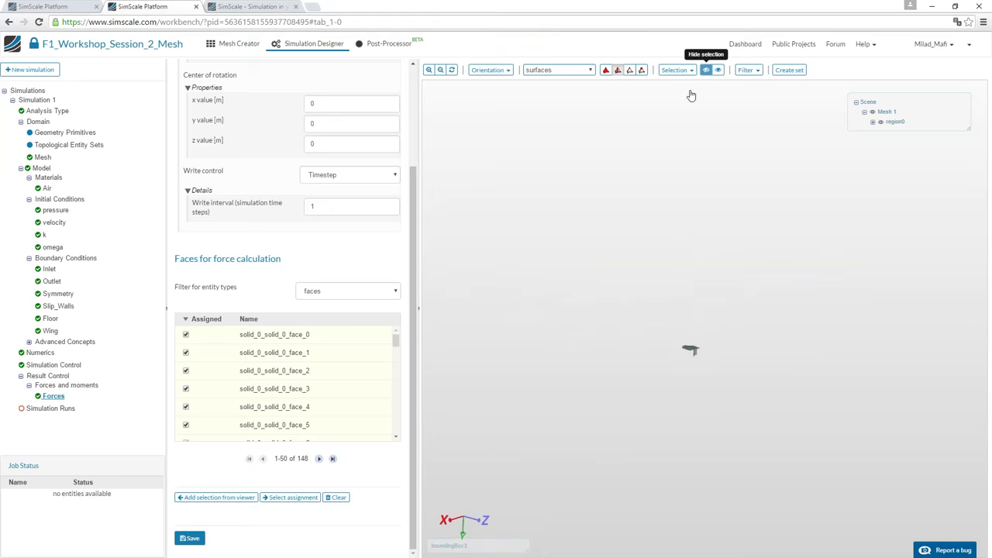
Add a second forces and moments result control item and bring the wing up close for picking its surfaces
click(67, 385)
click(225, 224)
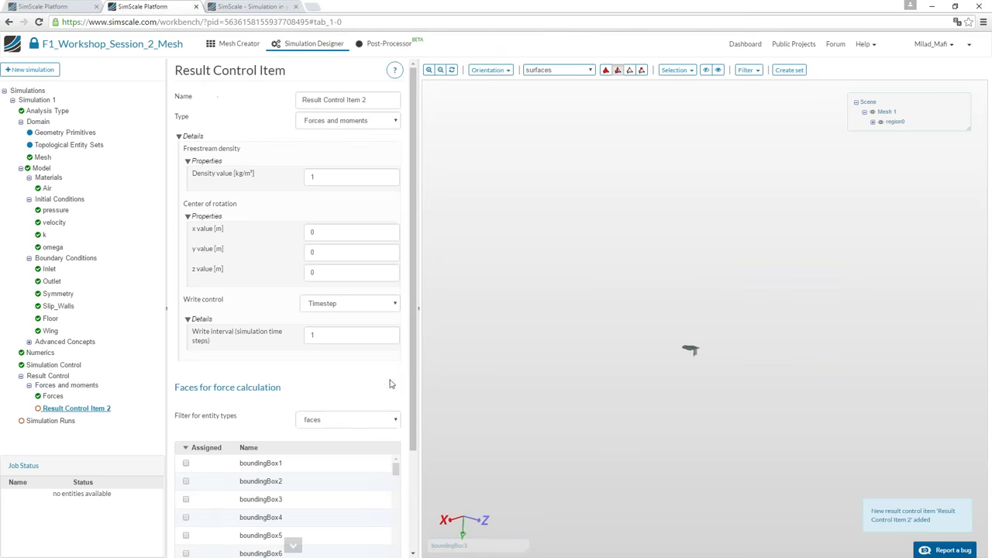
click(452, 70)
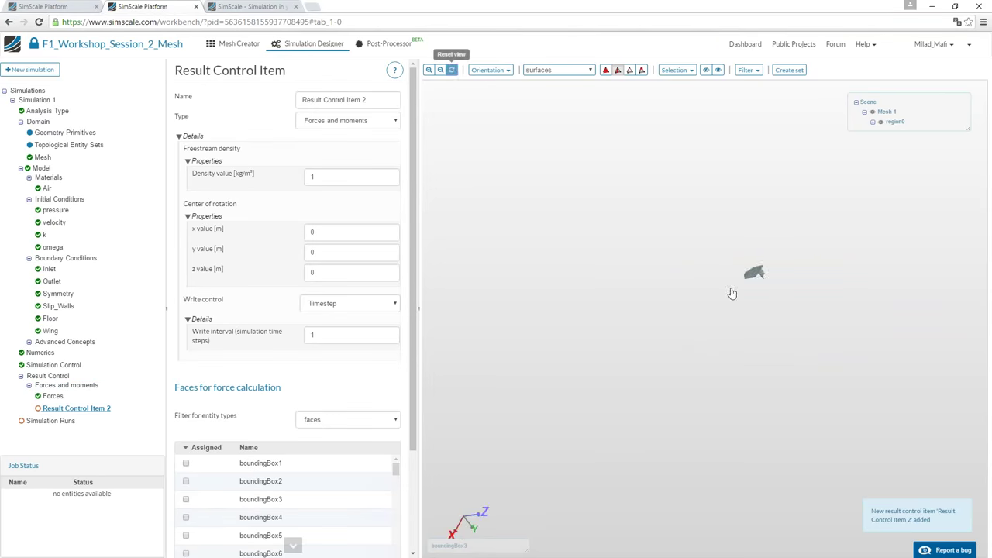
drag(618, 407, 671, 395)
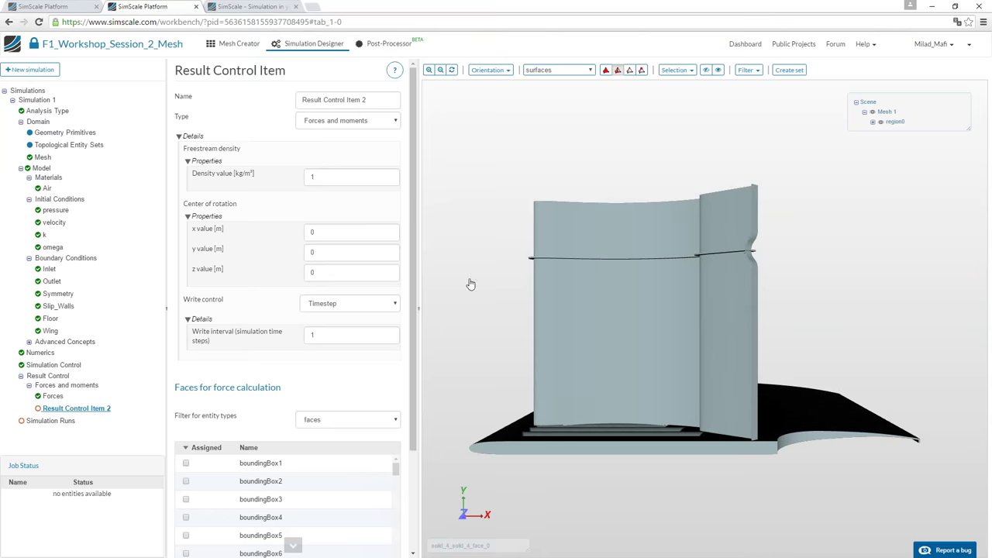
drag(470, 283, 494, 278)
drag(487, 332, 509, 329)
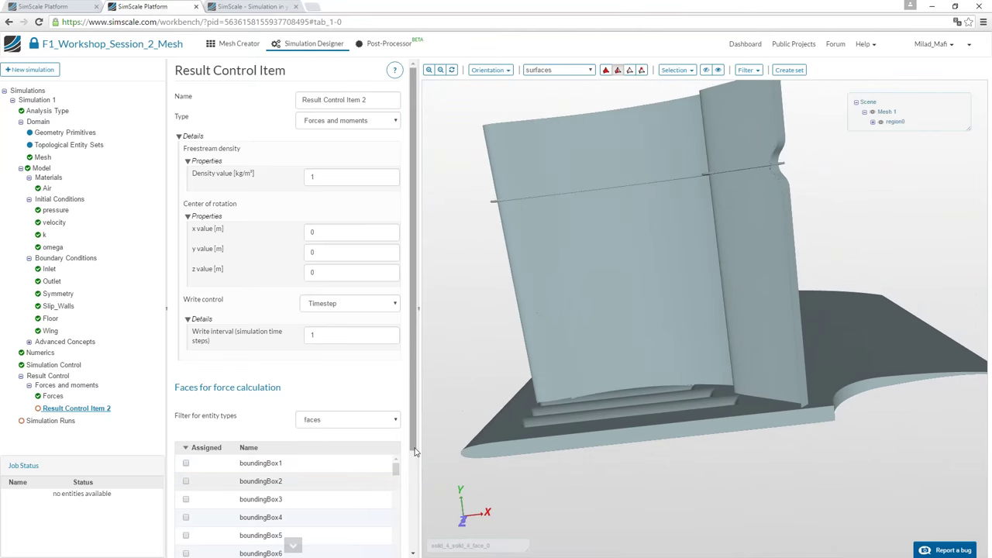
Hide the flap's faces one after another, including its narrow edge face and the thin separator loop, to expose the main plane
click(690, 334)
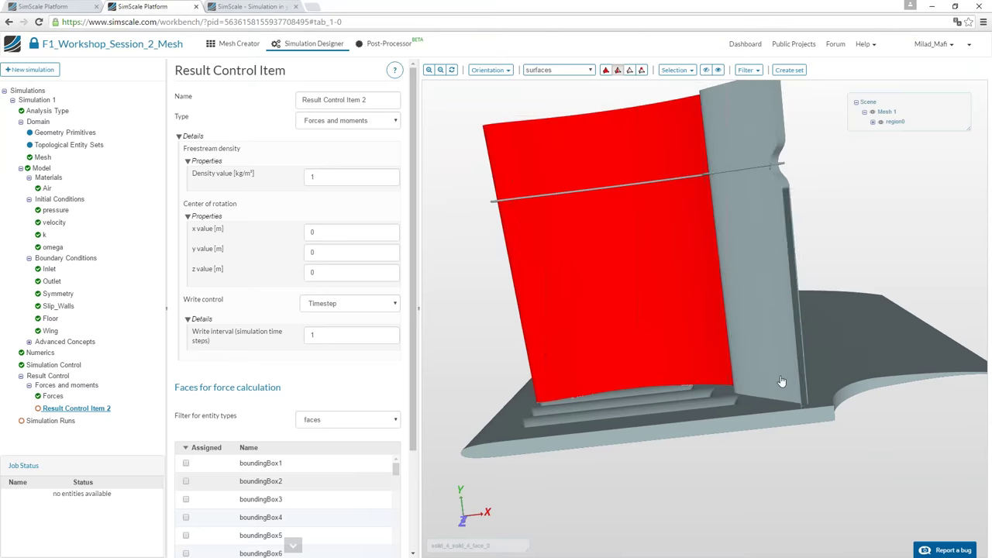
drag(613, 106, 780, 365)
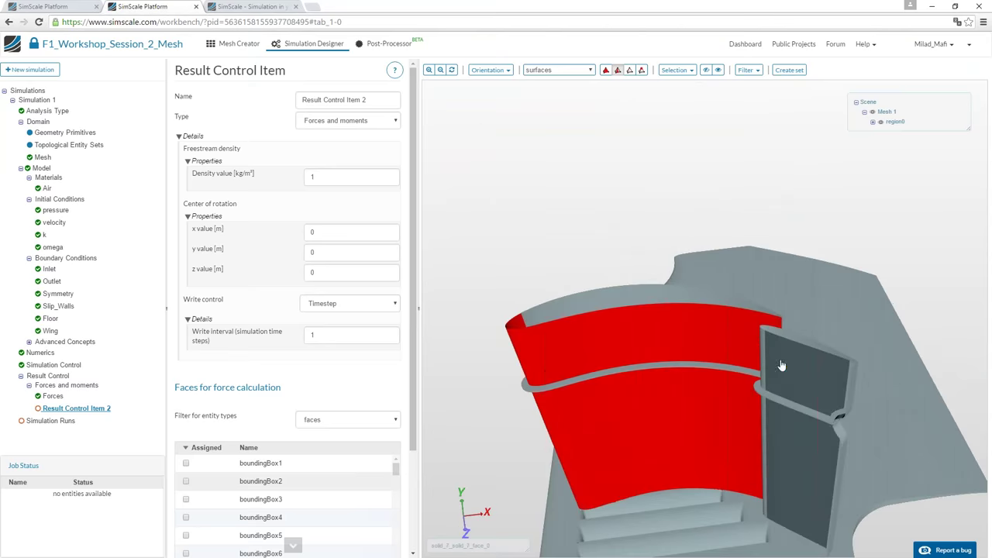
click(784, 447)
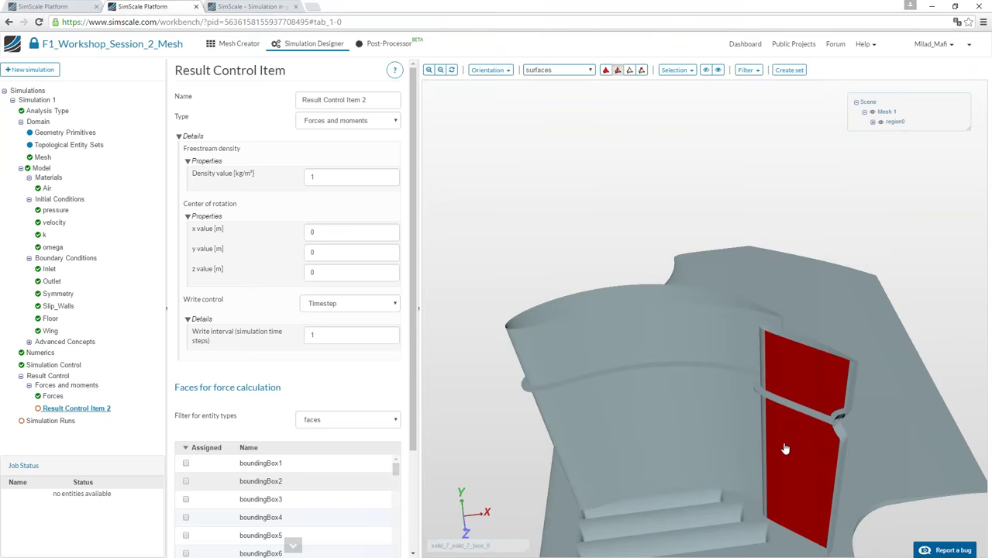
click(706, 70)
click(618, 70)
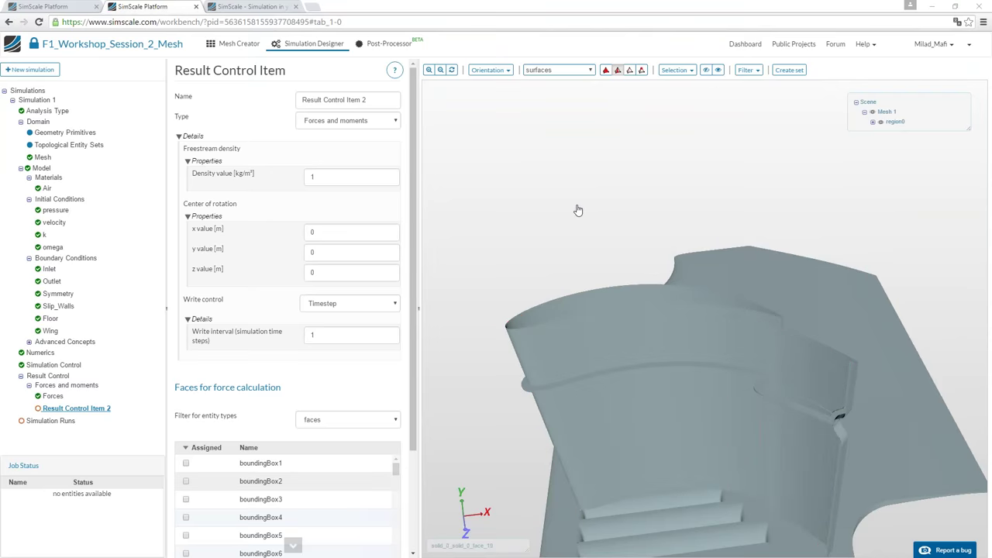
drag(578, 210, 609, 180)
click(881, 273)
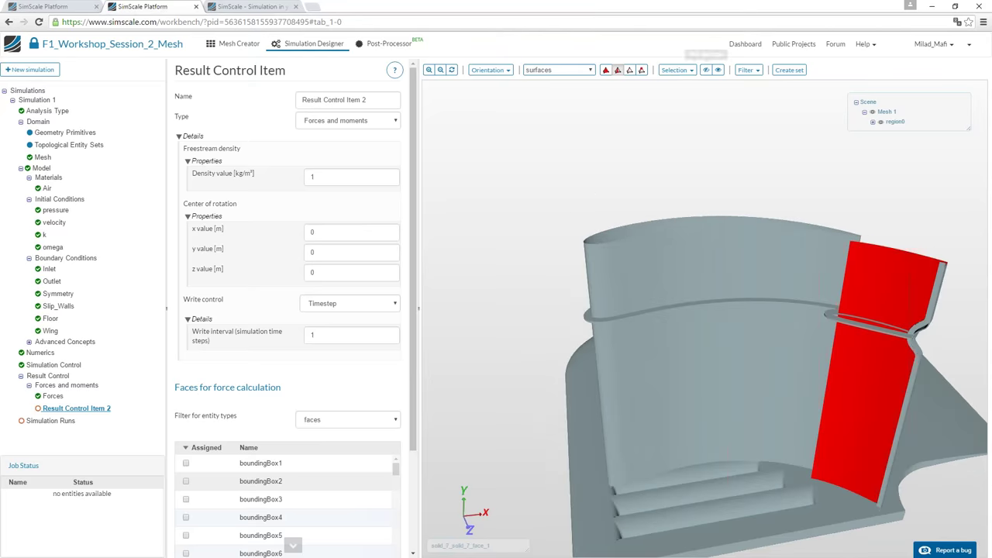
click(705, 70)
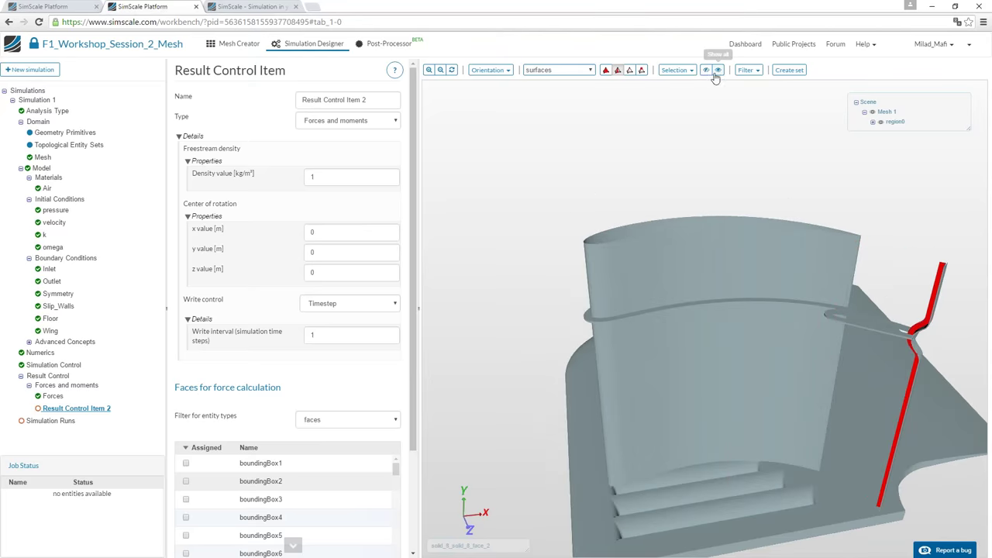
click(718, 71)
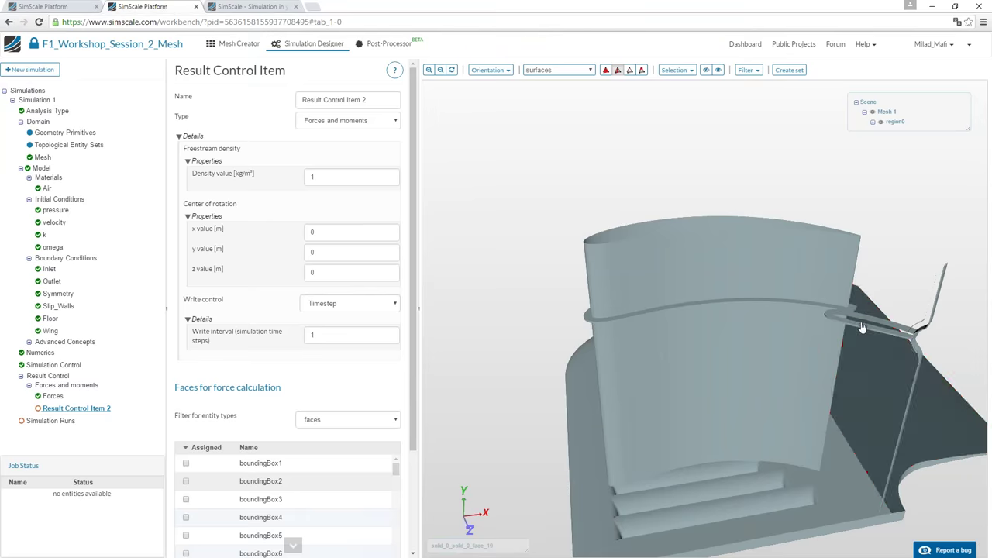
click(851, 329)
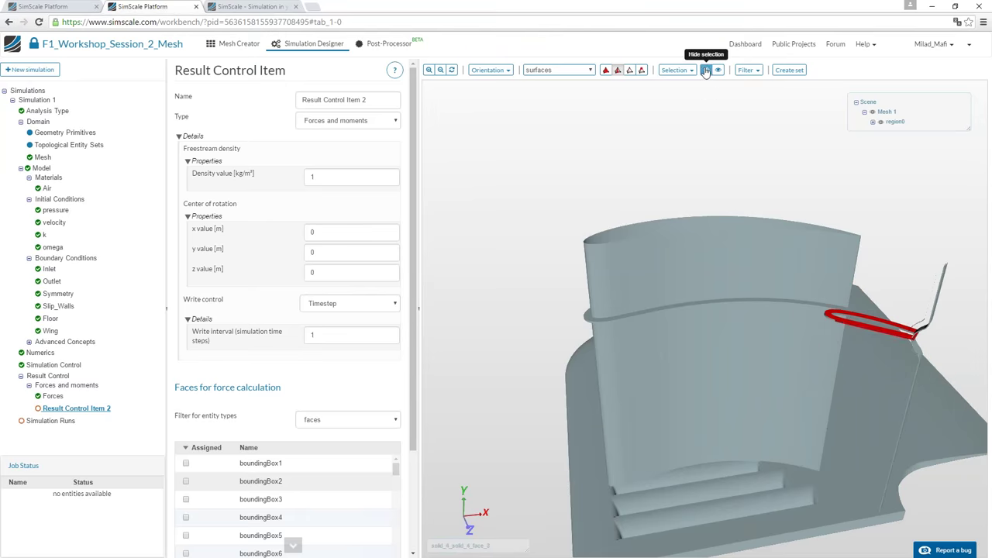
click(705, 69)
Select all surfaces of the wing's main plane in the viewer, including its leading edge and concave side
drag(480, 253, 505, 224)
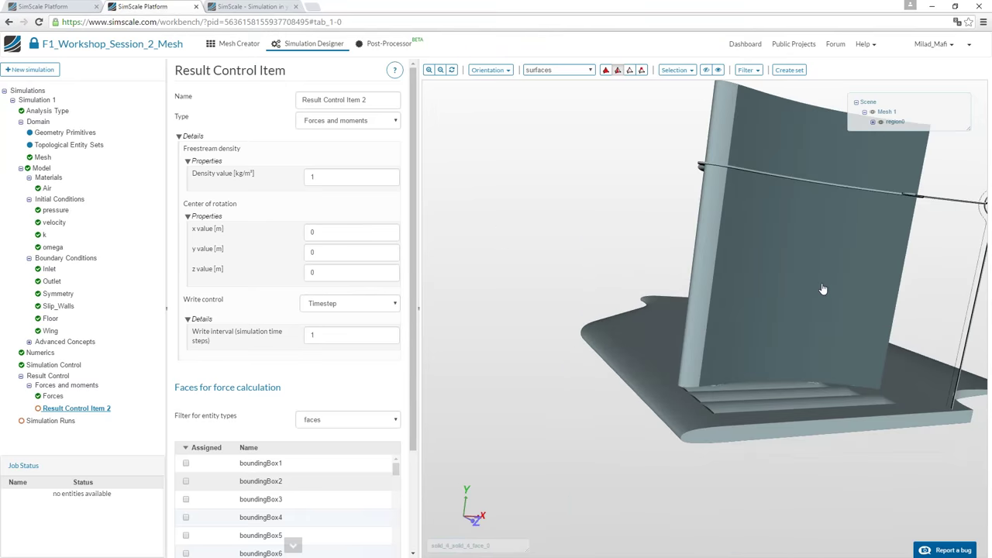
click(745, 248)
drag(713, 230, 555, 354)
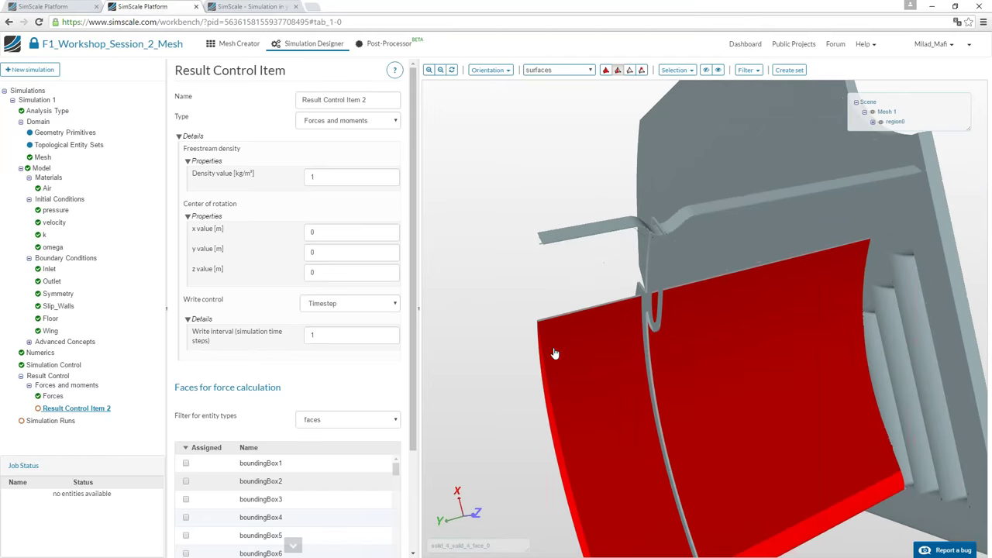
scroll(571, 327, up, 5)
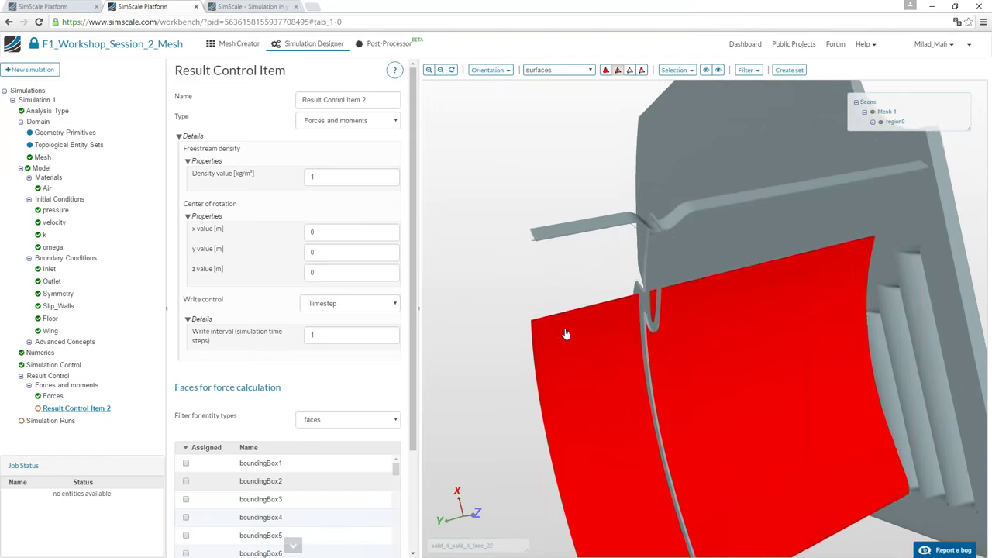
scroll(524, 262, up, 3)
scroll(514, 260, down, 3)
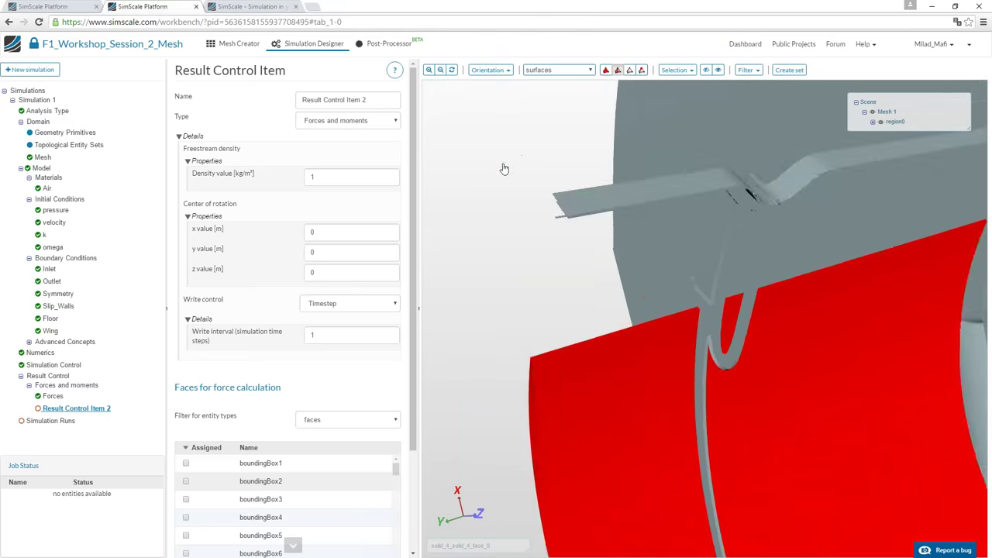
Rename the result control item as Main Plane and set its freestream density to 1.2 kg/m³
triple_click(363, 100)
text(Main Plane)
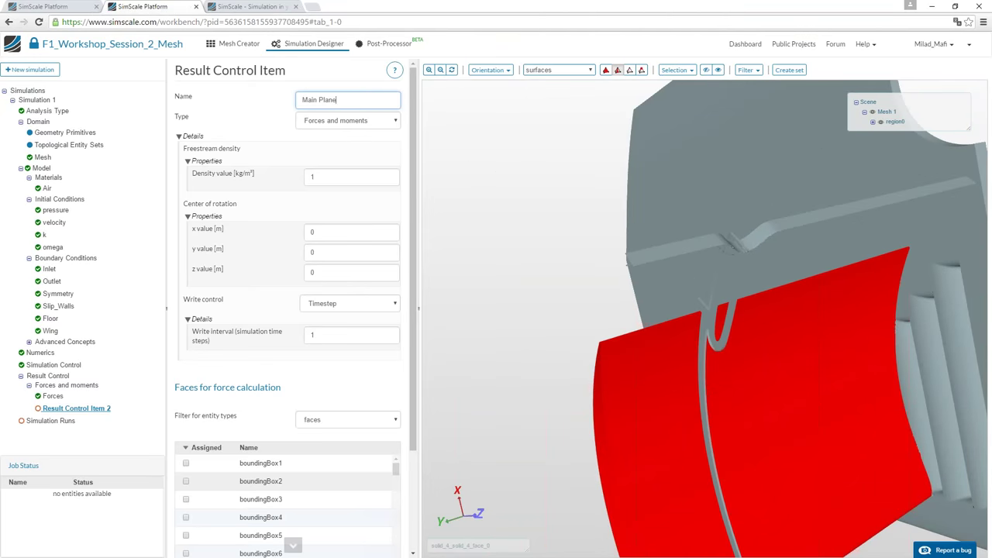
click(353, 174)
text(.2)
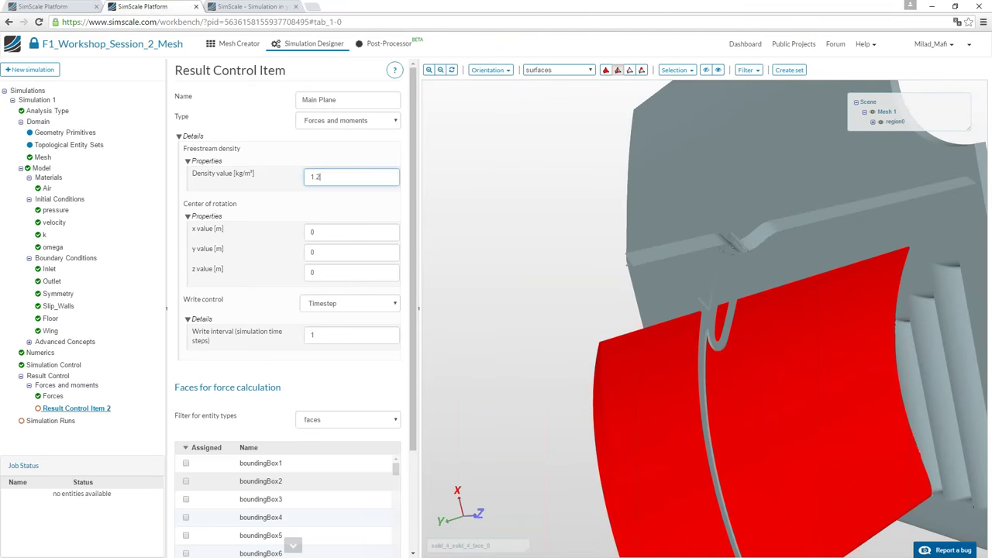
Assign the selected main plane surfaces as faces for the force calculation and save the result control item
drag(413, 272, 413, 371)
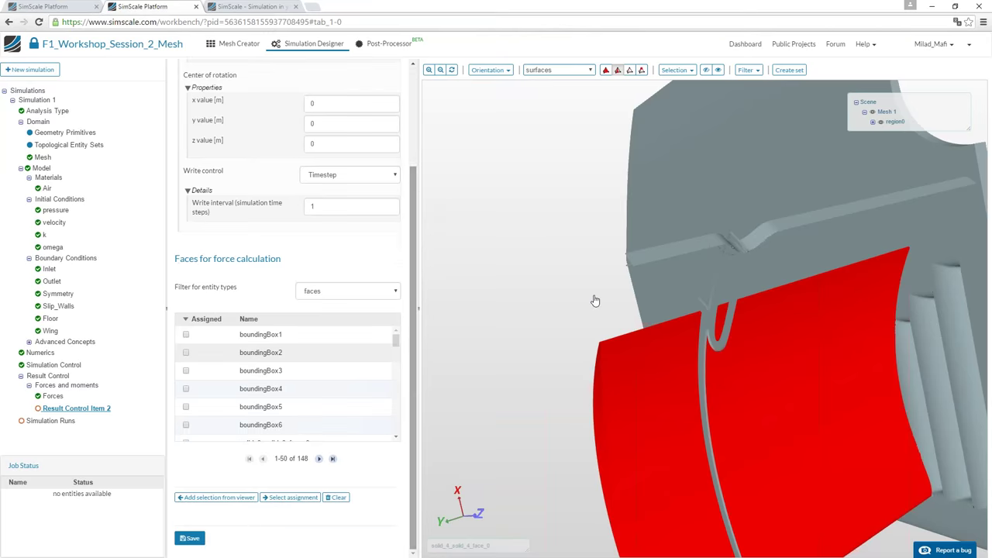
click(203, 497)
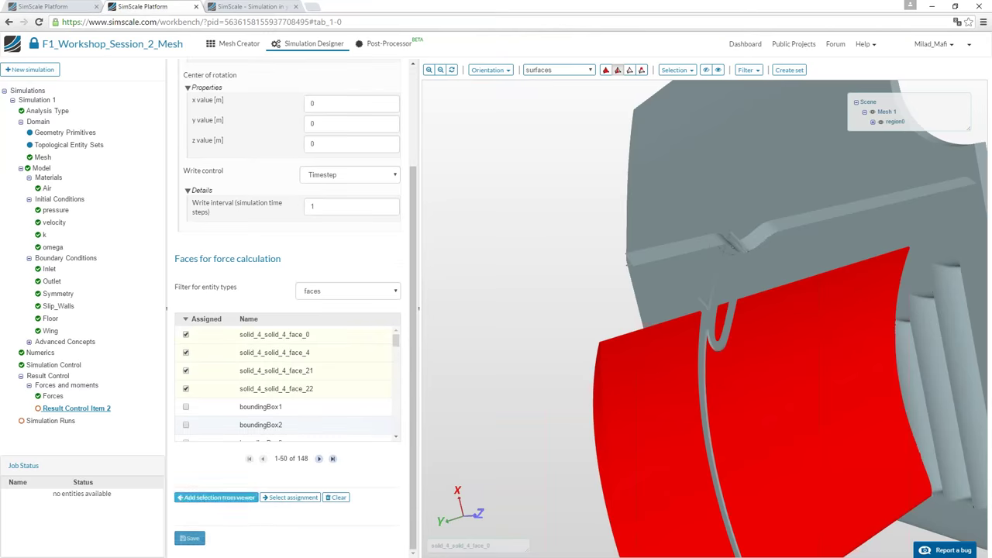
click(190, 538)
Run the model check on the complete simulation setup
click(53, 421)
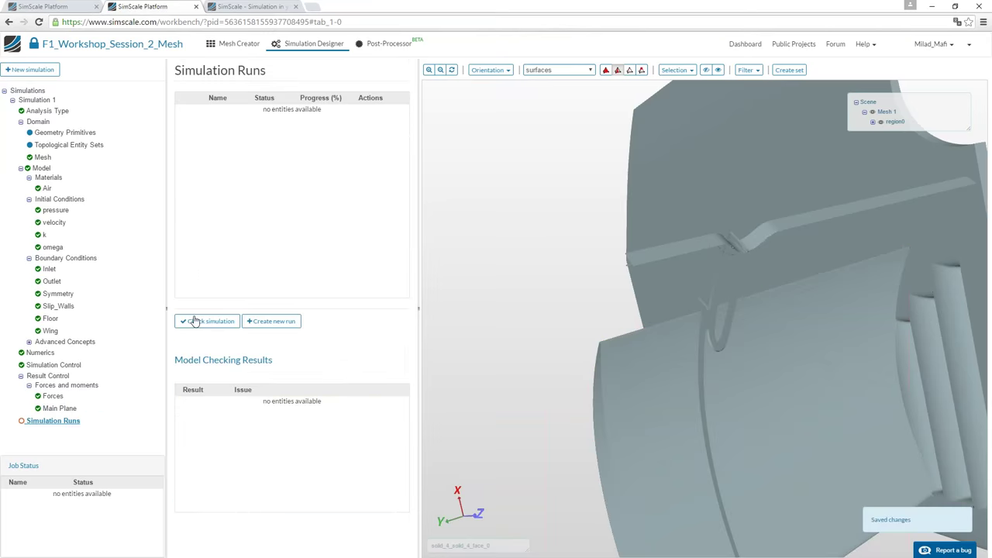
click(197, 321)
click(562, 116)
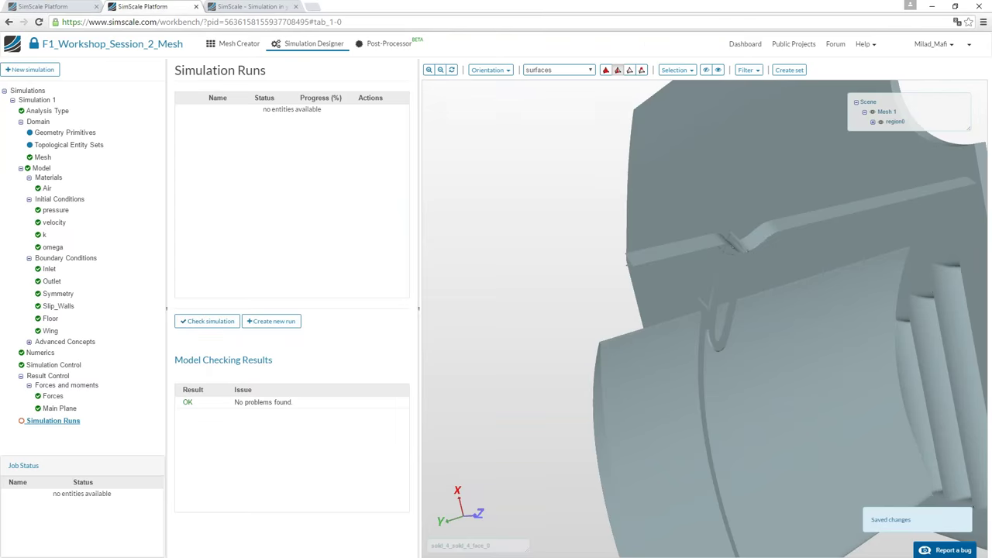
Create a new simulation run from the current setup and start it
click(279, 321)
click(591, 127)
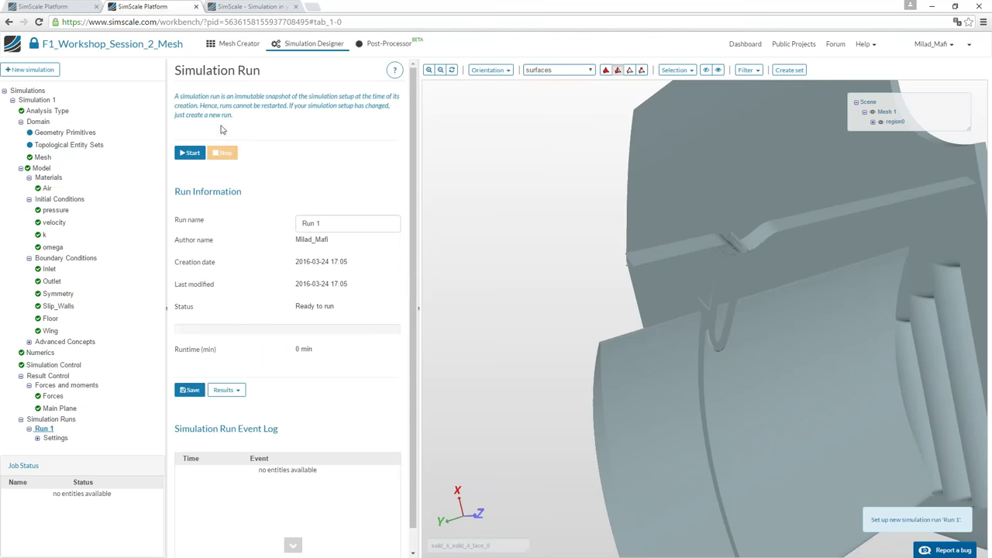
click(190, 153)
click(629, 117)
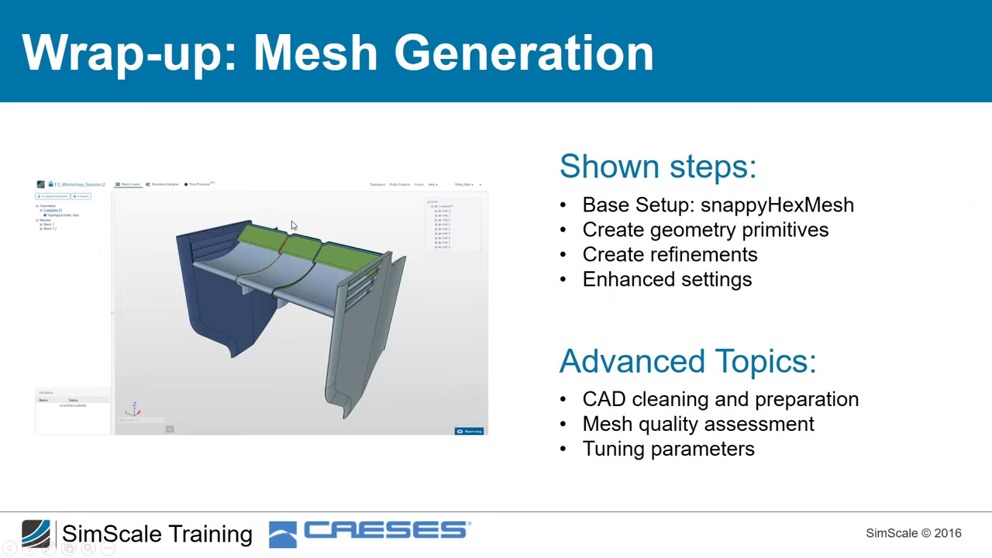
click(290, 221)
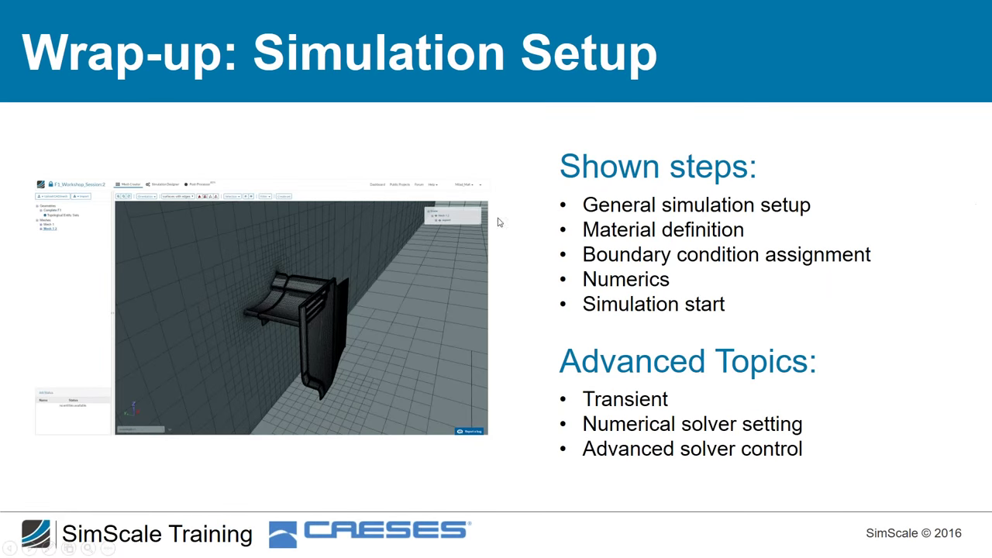
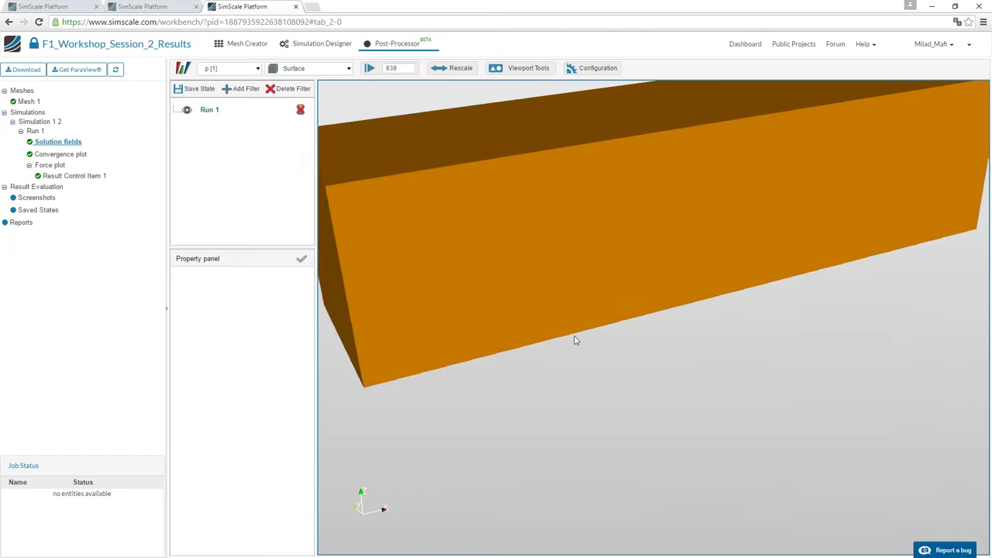
Show the colour legend for the pressure field of Run 1 and examine the pressure distribution around the rear wing
right_drag(576, 339, 534, 170)
drag(586, 335, 463, 230)
drag(467, 272, 508, 258)
scroll(516, 293, up, 1)
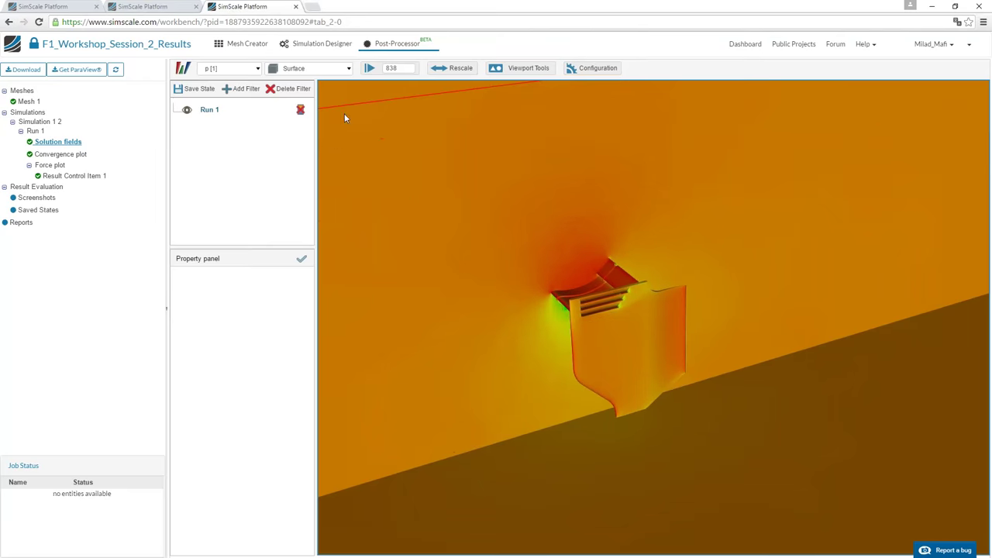
click(300, 110)
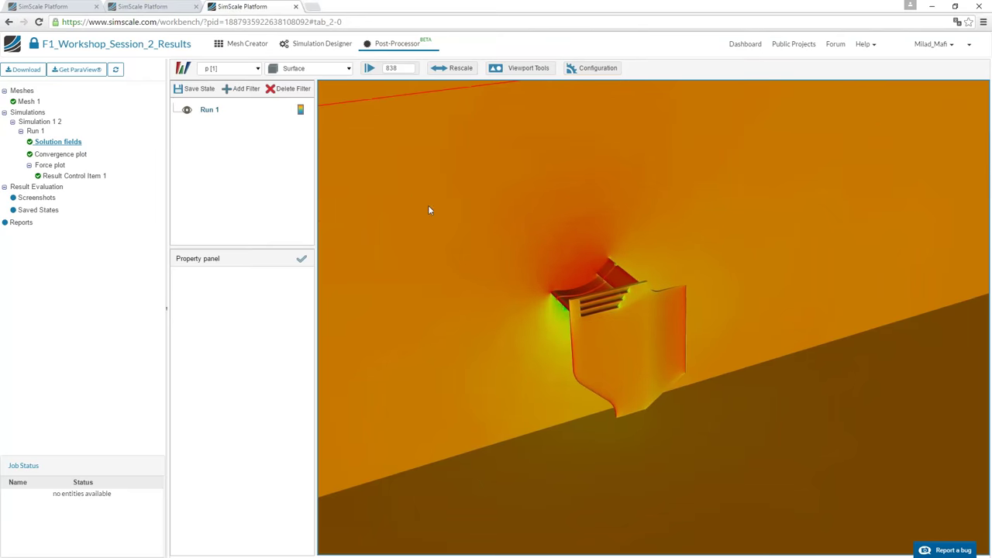
scroll(463, 311, up, 2)
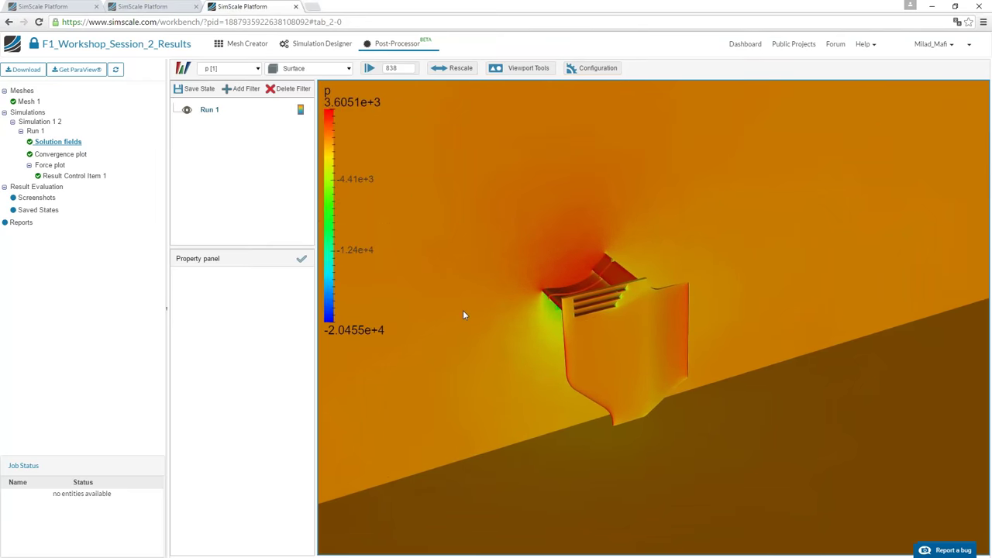
scroll(466, 312, up, 3)
drag(476, 412, 727, 355)
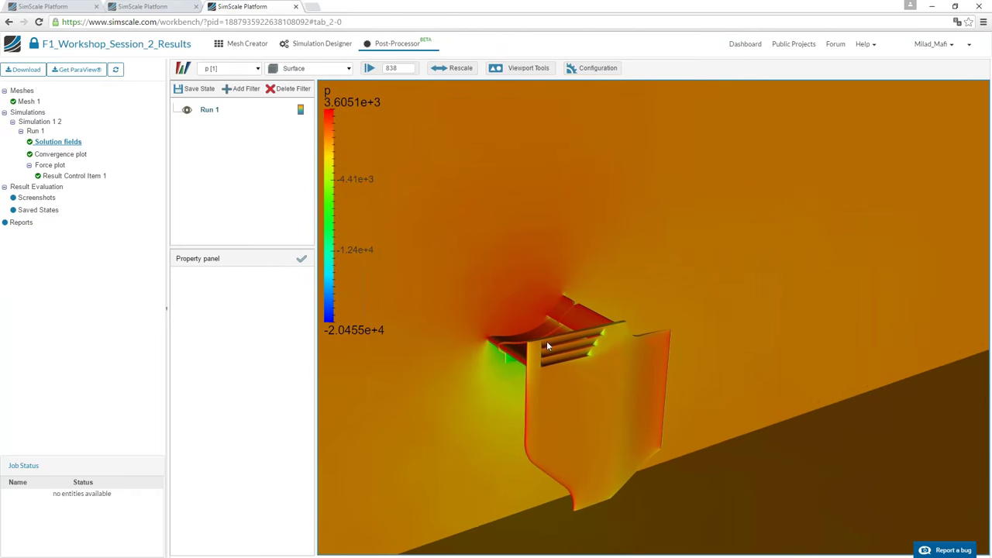
drag(546, 342, 561, 385)
Add a plane Slice filter to the Run 1 results with its normal set to 0, 1, 0
click(240, 88)
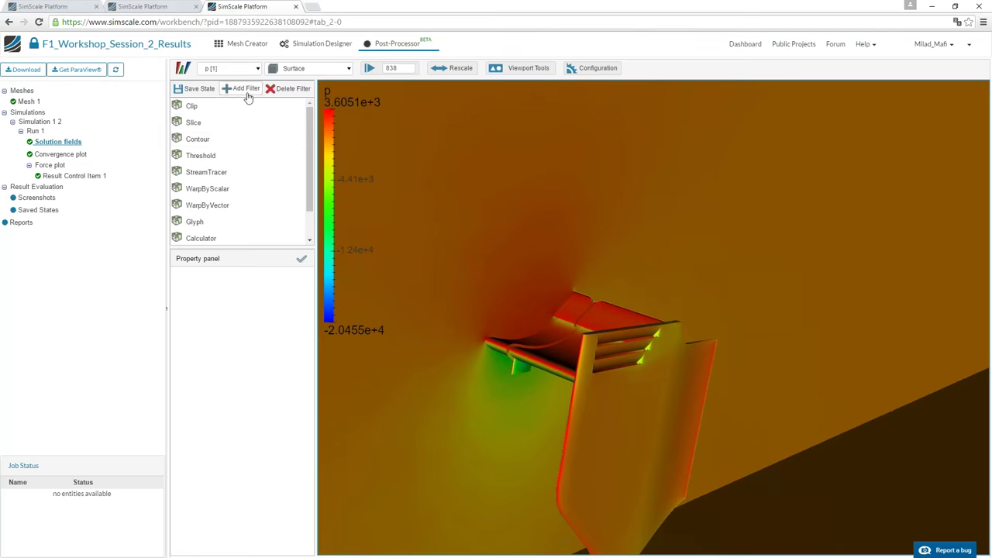
click(222, 126)
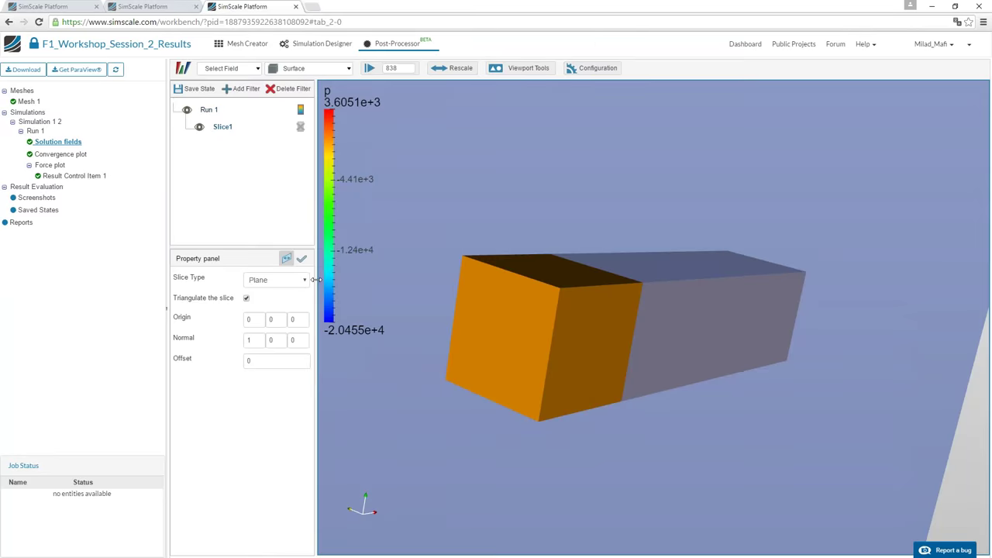
drag(282, 342, 226, 342)
text(1)
Set the slice origin to 0, 0.25, 0, apply the filter and hide the full Run 1 domain
drag(274, 319, 249, 326)
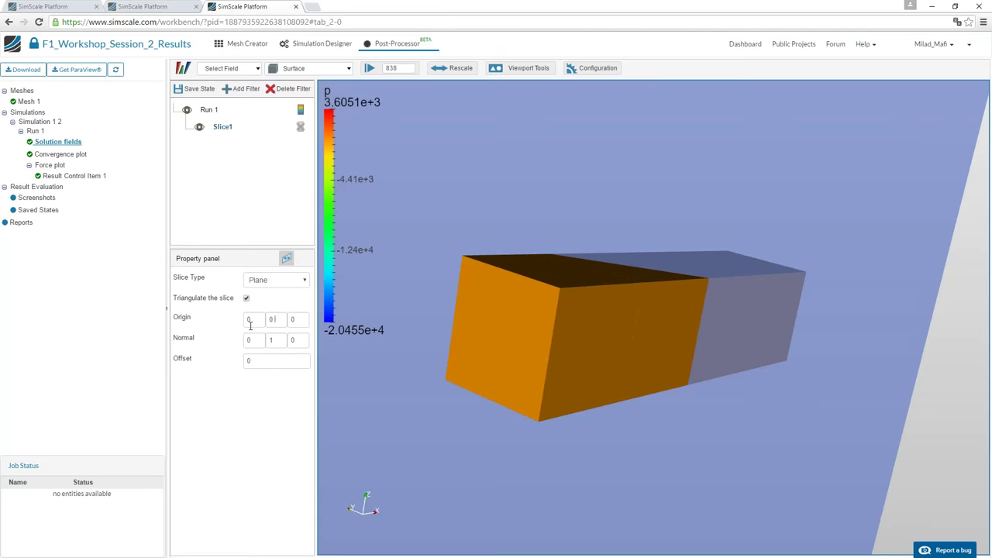
text(.25)
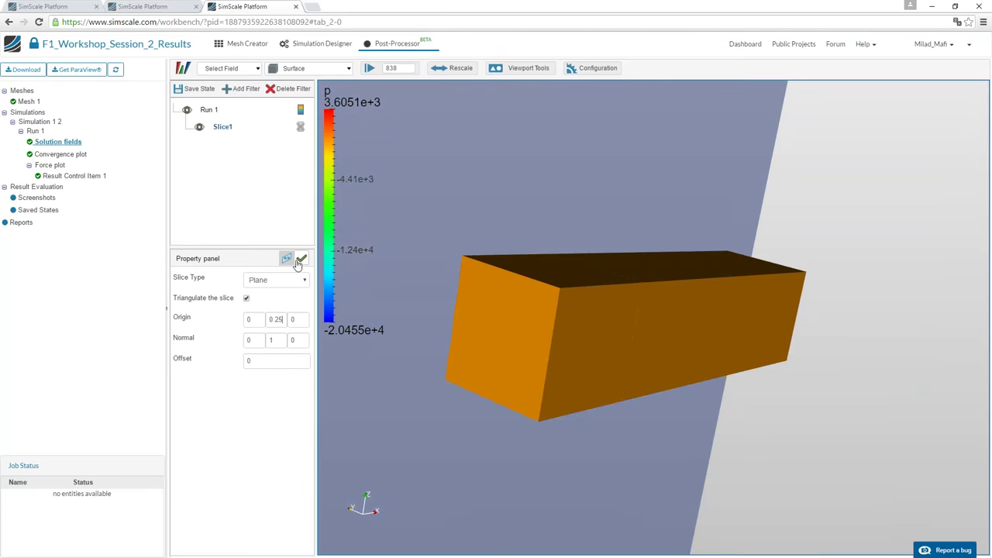
click(302, 259)
click(186, 110)
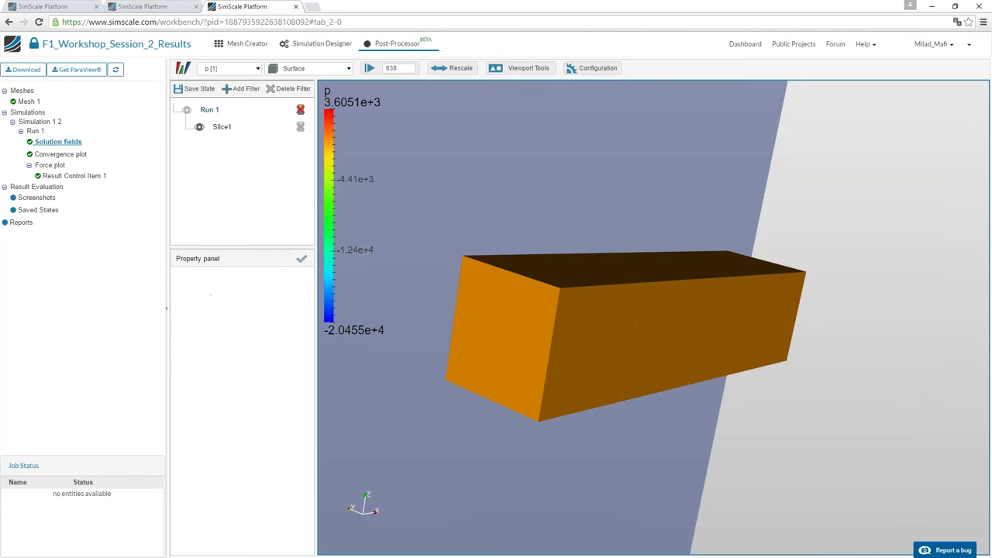
Set the slice's origin to 0, -0.25, 0 and apply the change
click(201, 147)
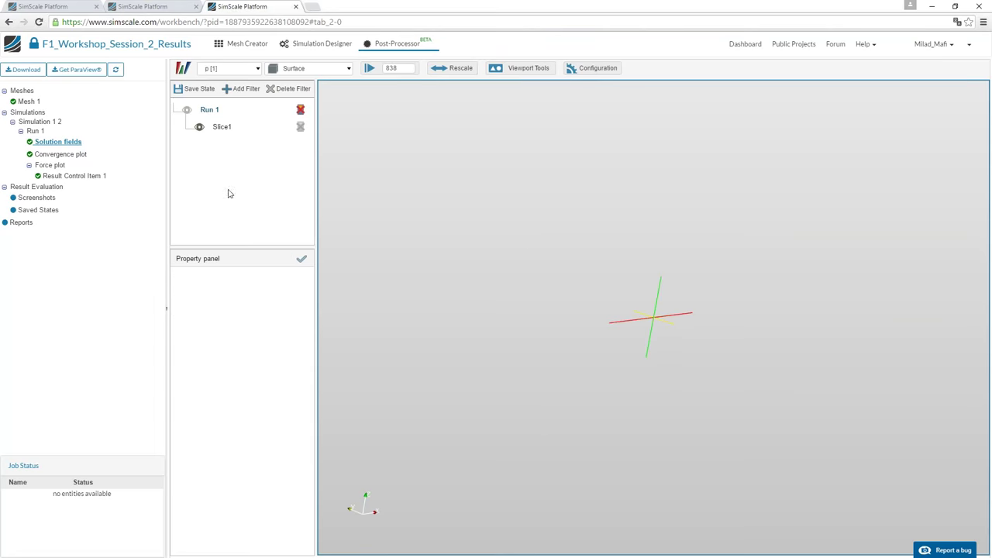
click(225, 128)
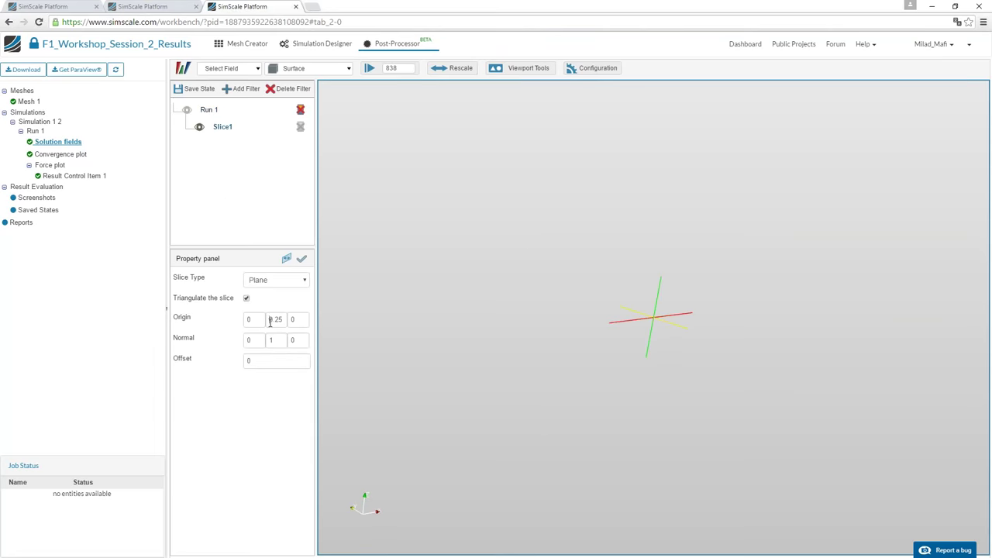
click(302, 258)
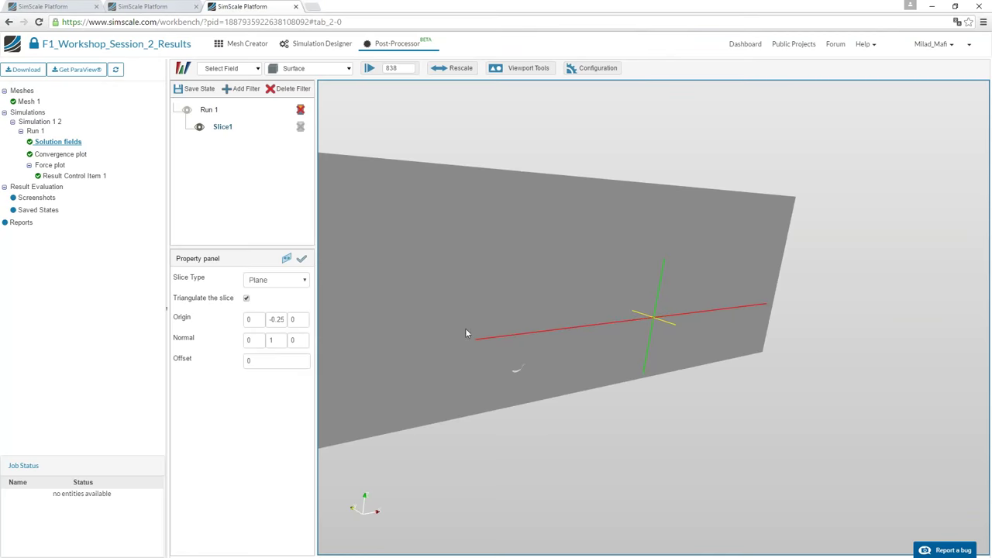
Align the view perpendicular to the slice along the Y axis and examine the wing profile up close
scroll(653, 316, up, 1)
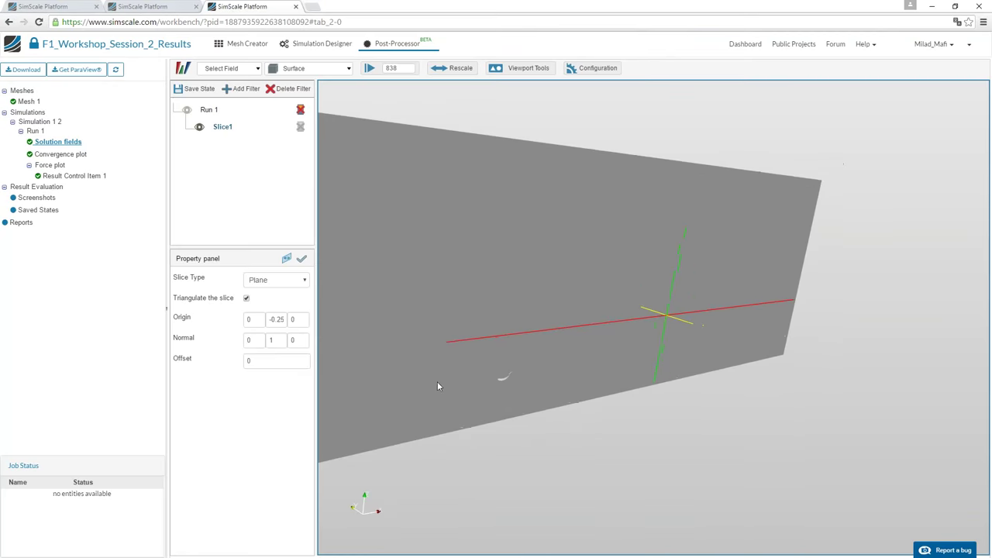
scroll(502, 379, up, 1)
drag(502, 378, 651, 339)
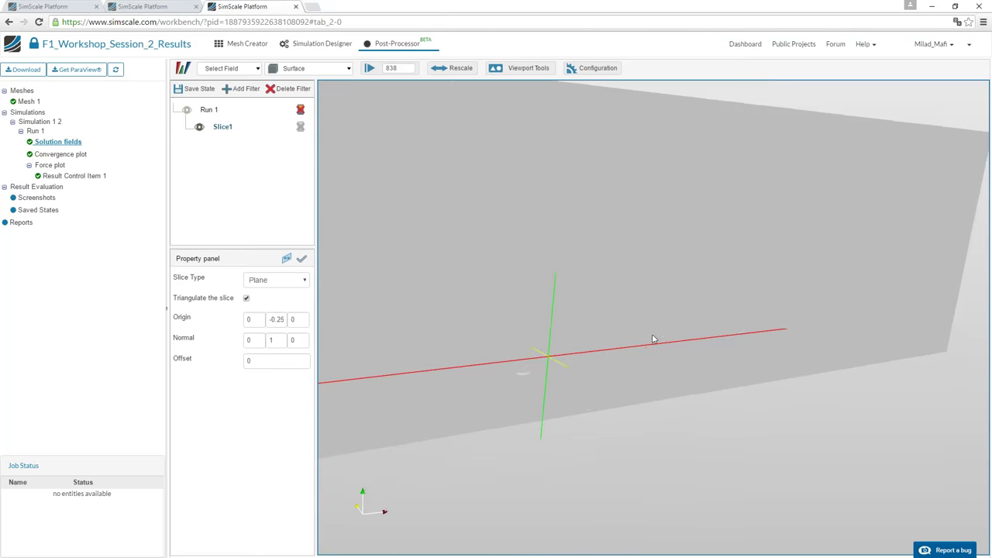
drag(455, 315, 400, 118)
click(457, 68)
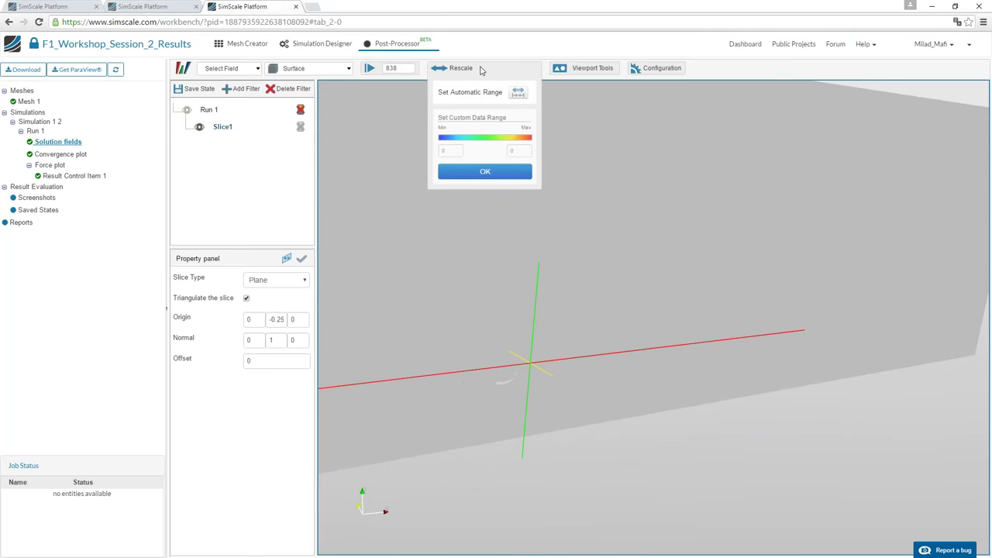
click(527, 69)
click(550, 101)
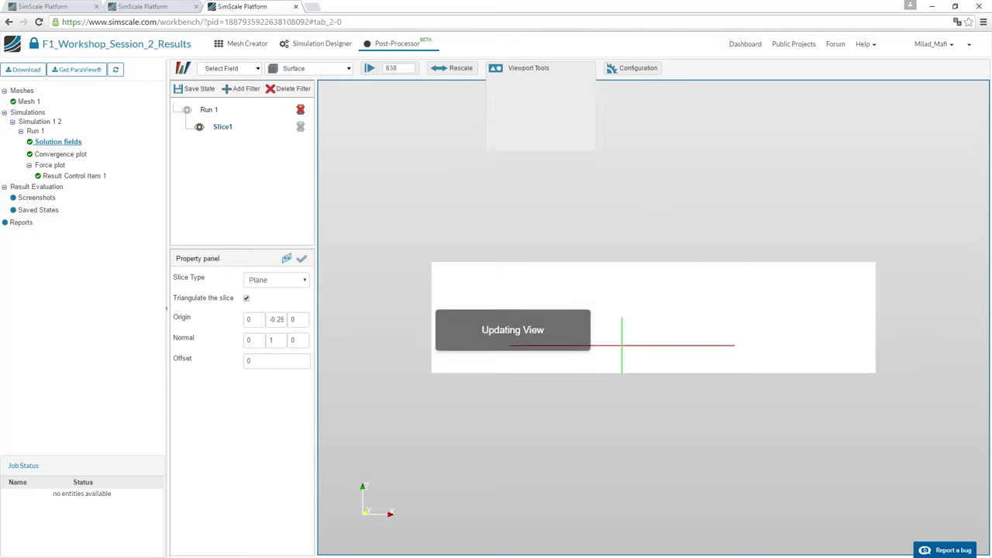
right_click(560, 461)
right_drag(602, 354, 606, 556)
right_click(605, 419)
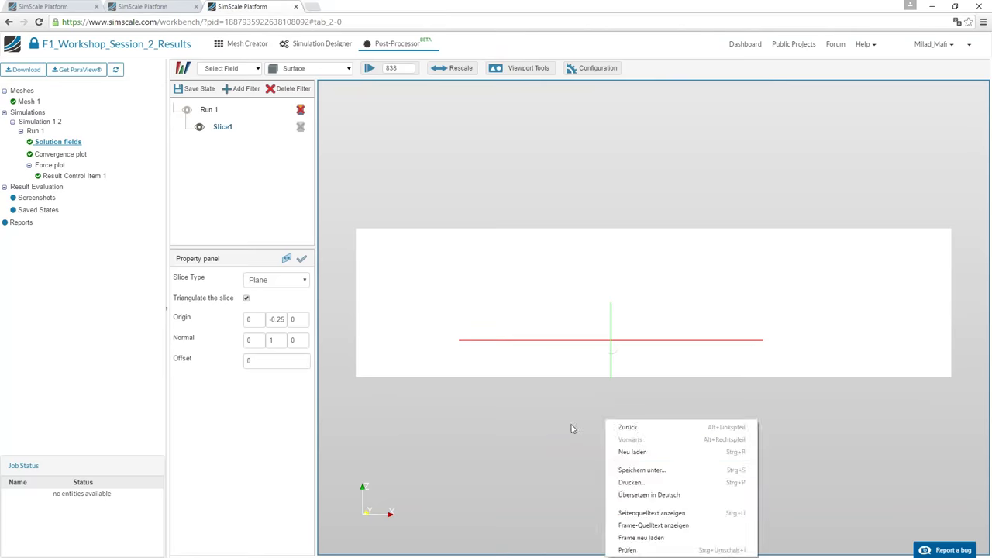
key(Escape)
scroll(596, 393, up, 3)
middle_drag(548, 398, 682, 297)
scroll(596, 356, up, 3)
scroll(575, 435, up, 2)
drag(575, 439, 498, 230)
Colour the slice by the velocity magnitude using the point data field U
click(240, 72)
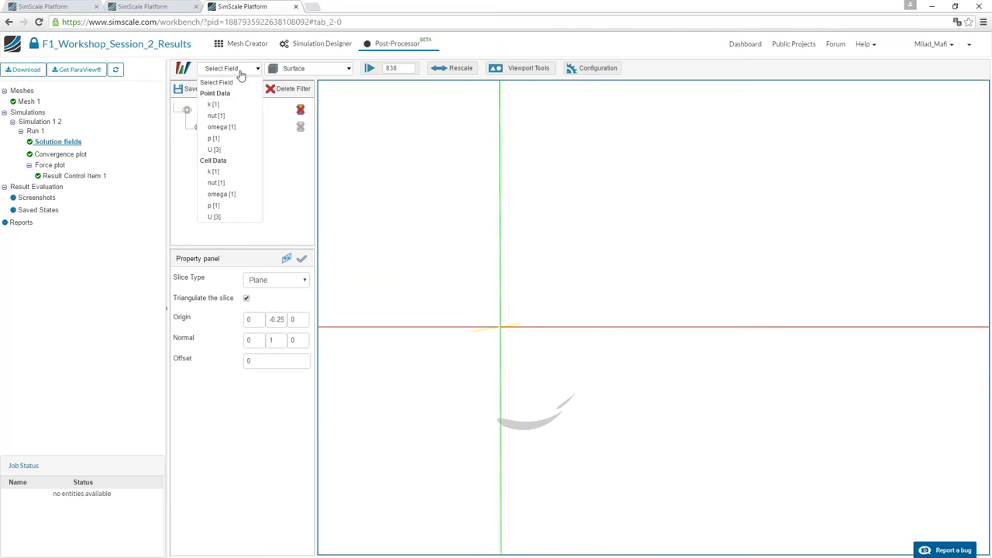
click(227, 150)
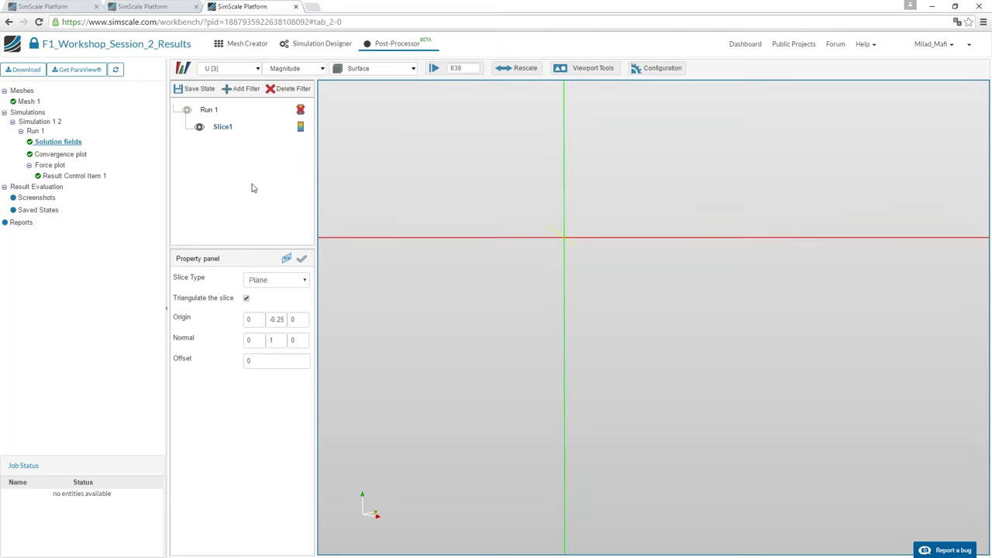
right_drag(719, 494, 586, 385)
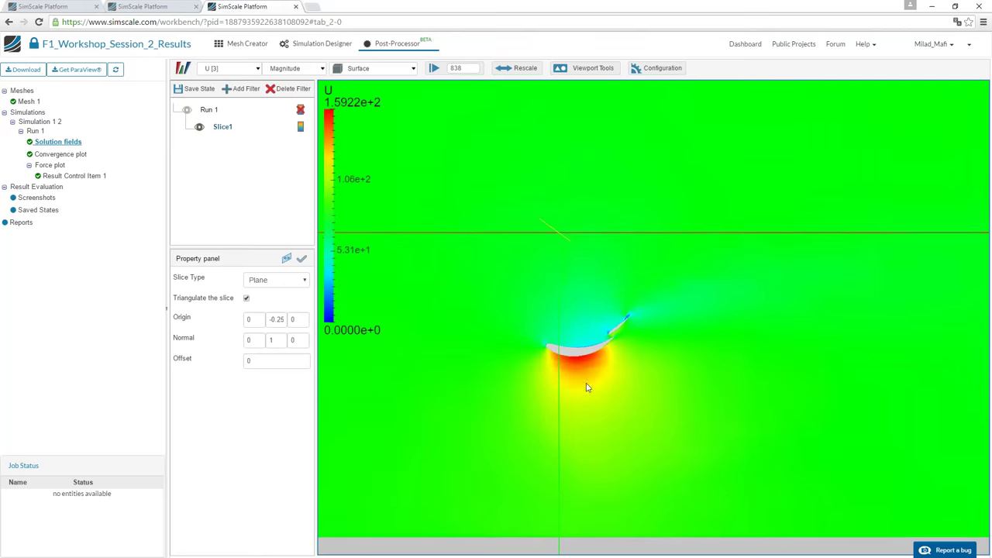
Colour the slice by the point data pressure field p
click(240, 70)
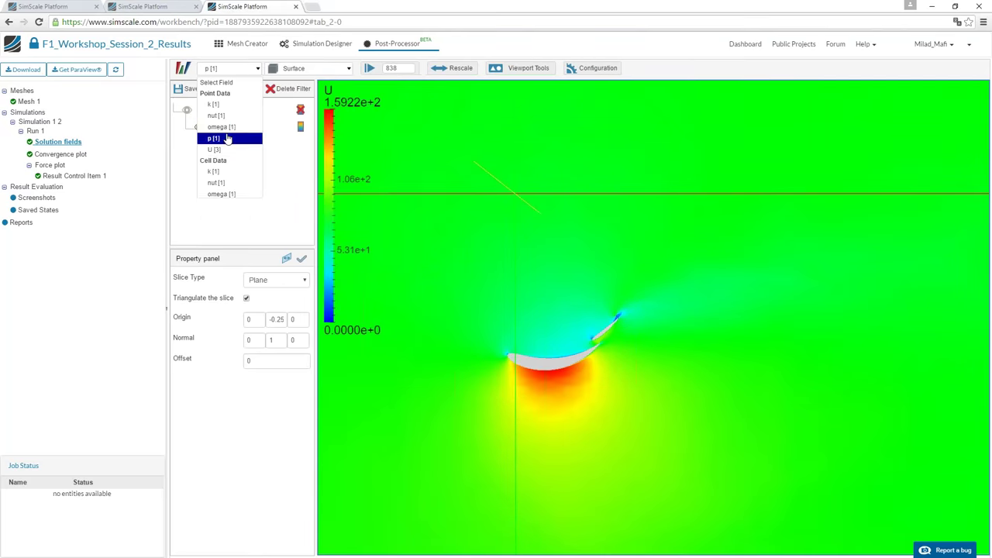
click(228, 138)
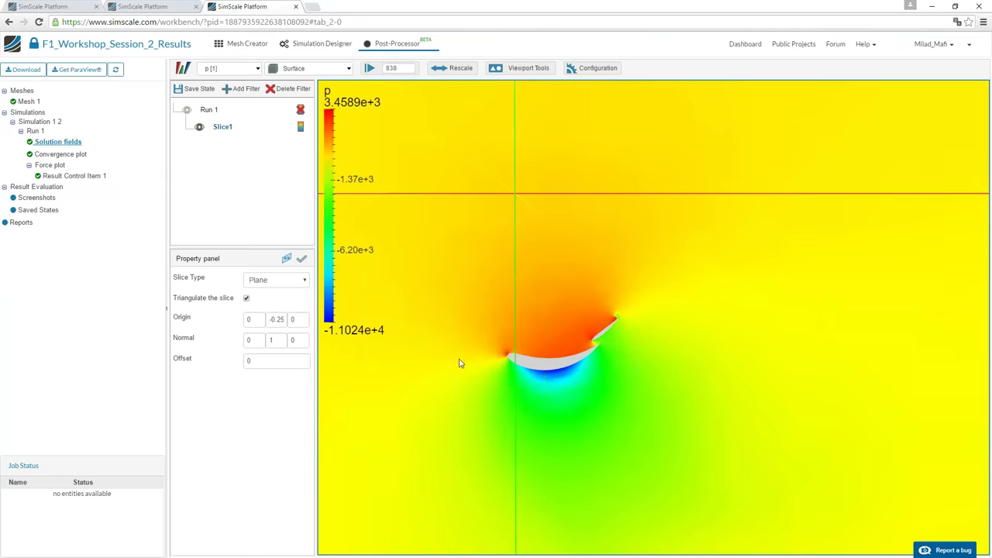
scroll(463, 354, up, 3)
scroll(463, 354, down, 8)
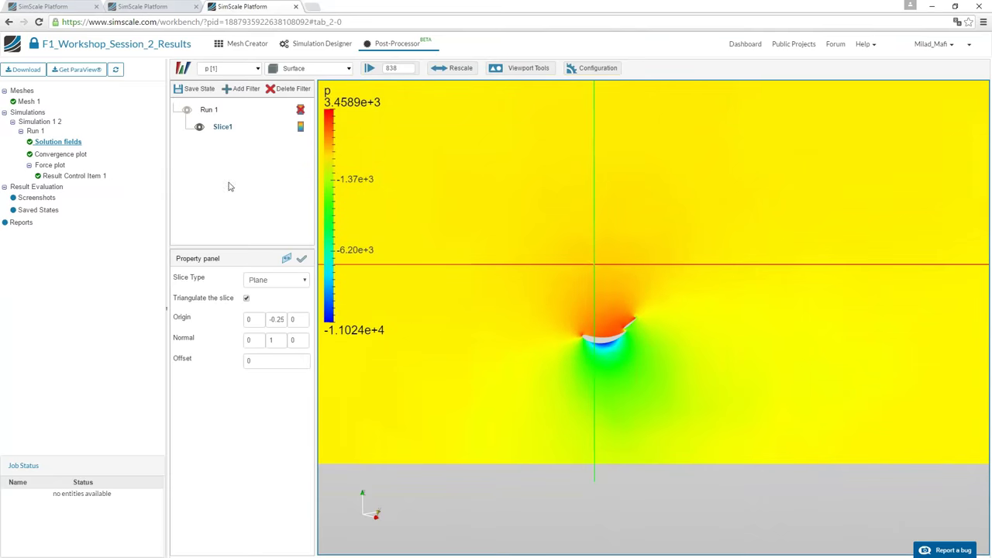
Add a StreamTracer filter to the Run 1 results and apply it with its default settings
click(215, 111)
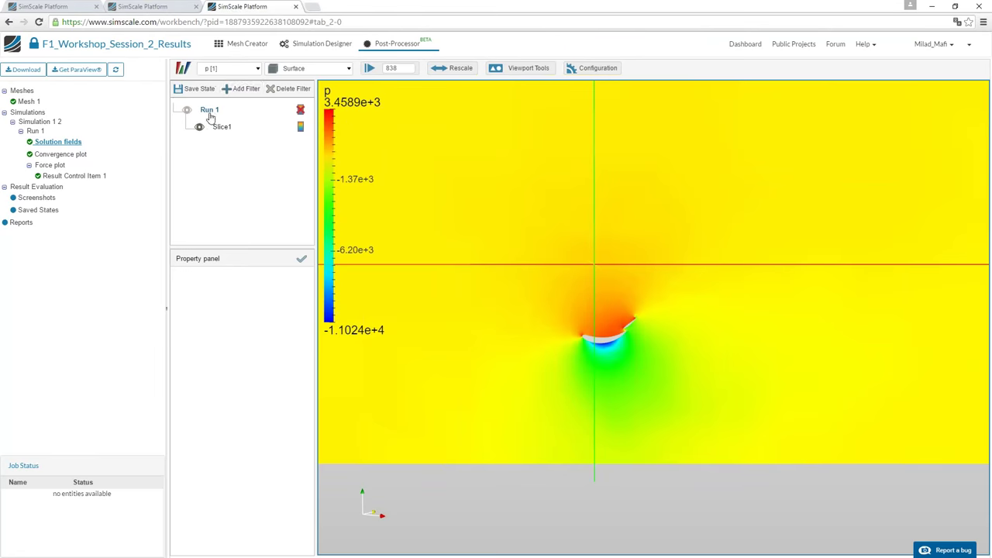
click(241, 90)
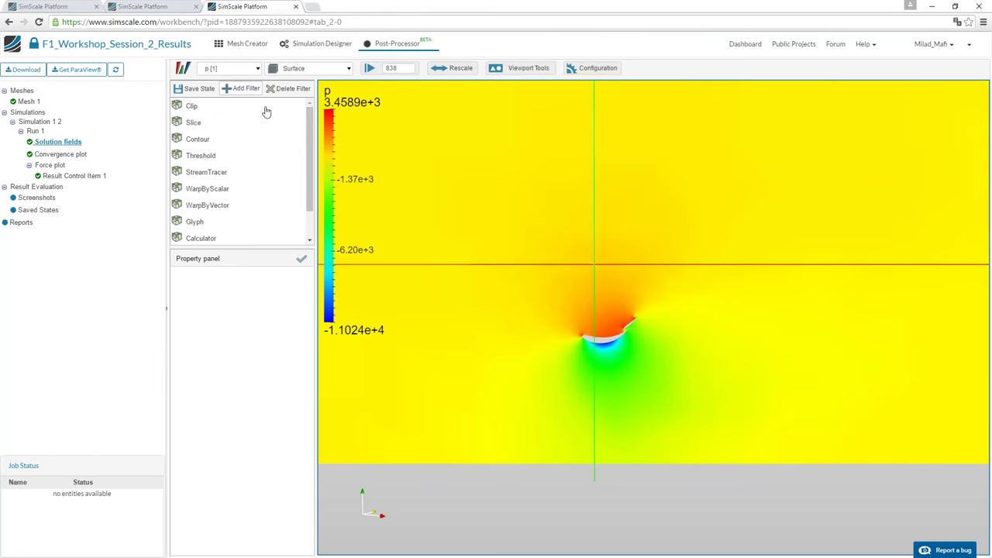
scroll(256, 155, down, 1)
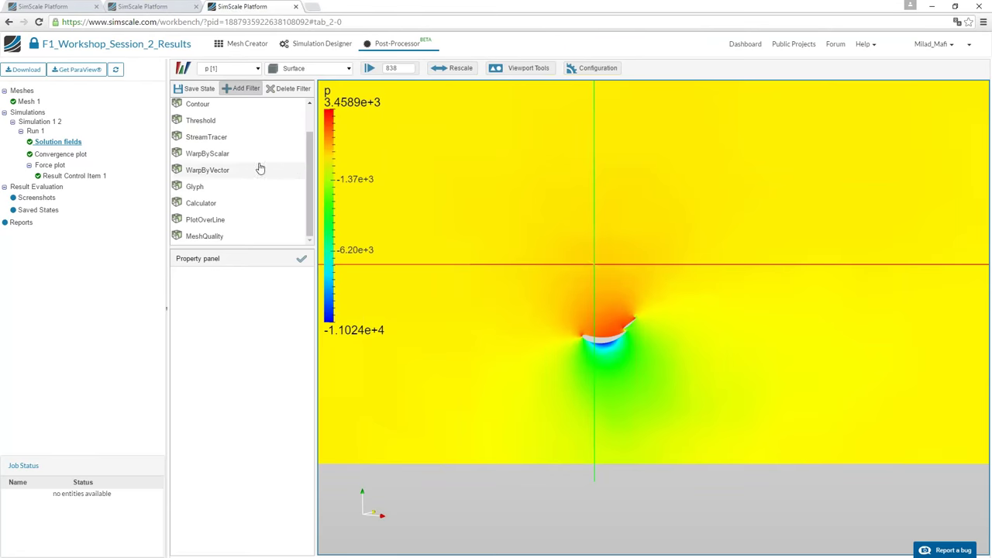
click(250, 138)
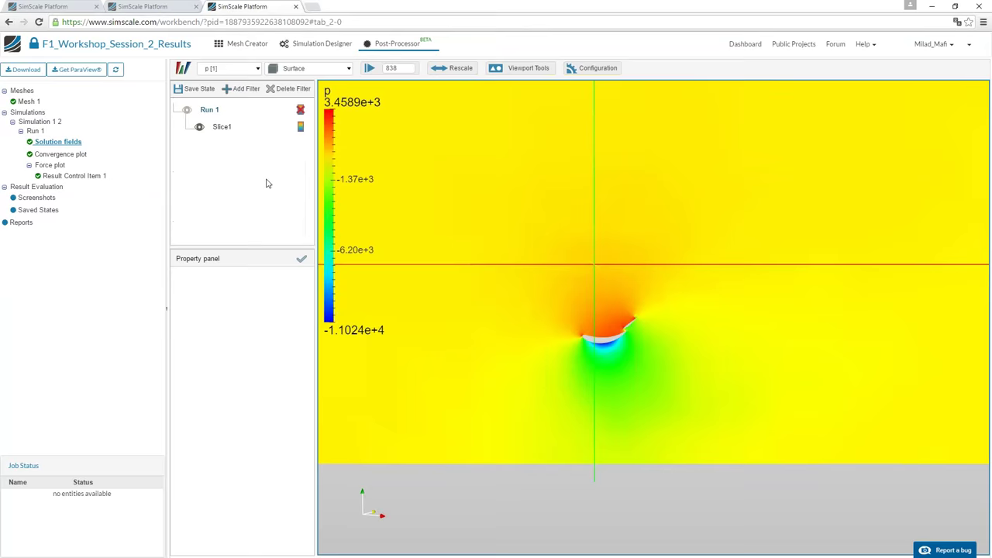
click(301, 260)
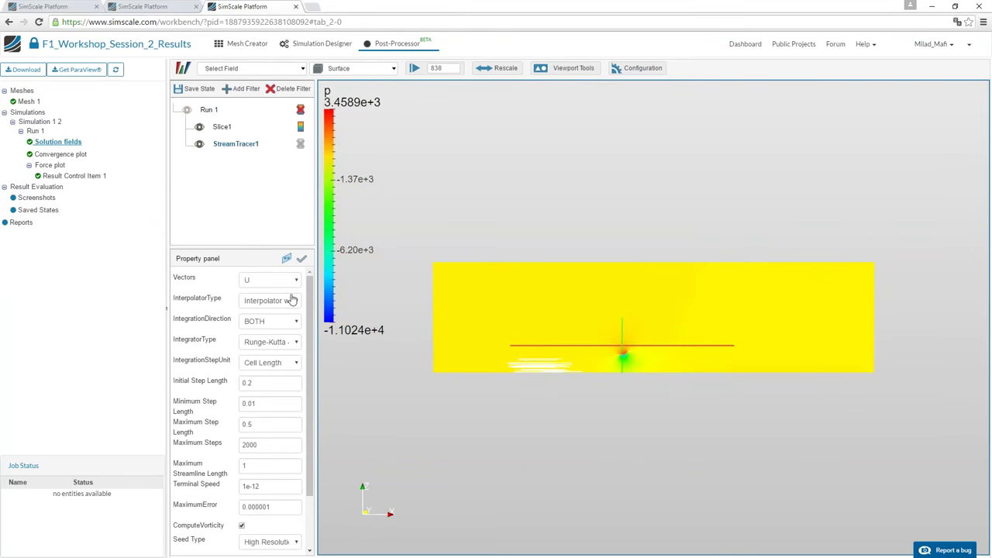
Set the stream tracer's seed type to Point Source and apply it
scroll(307, 358, down, 1)
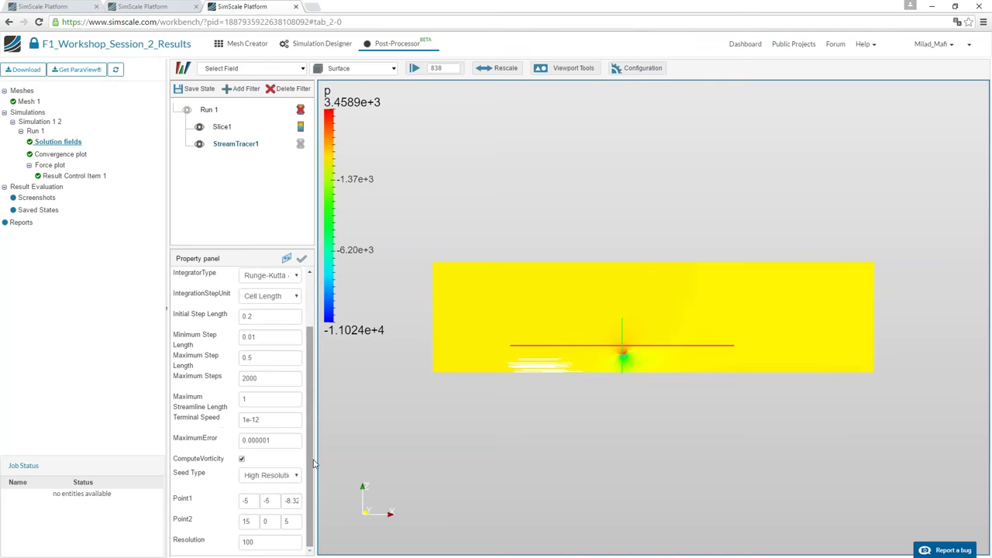
click(270, 475)
click(264, 485)
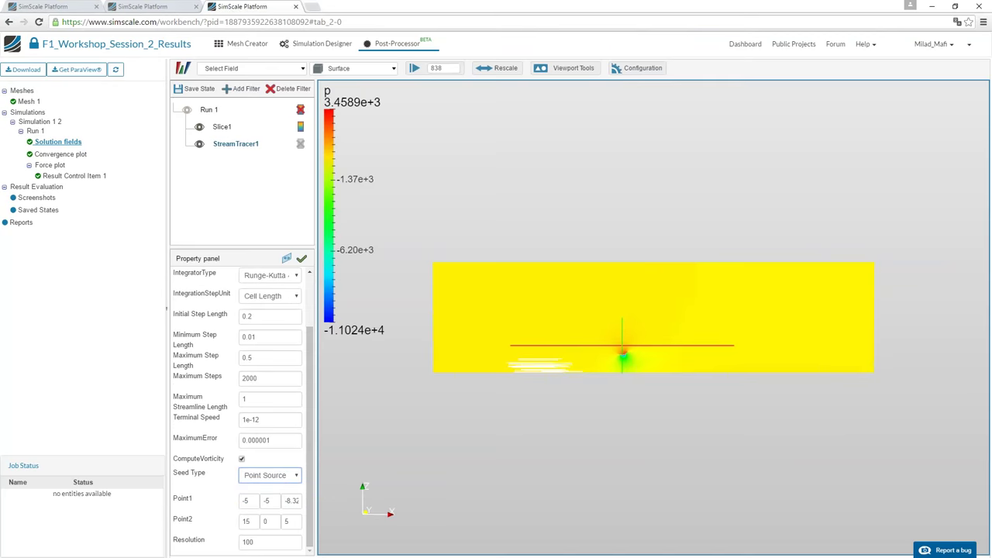
double_click(247, 541)
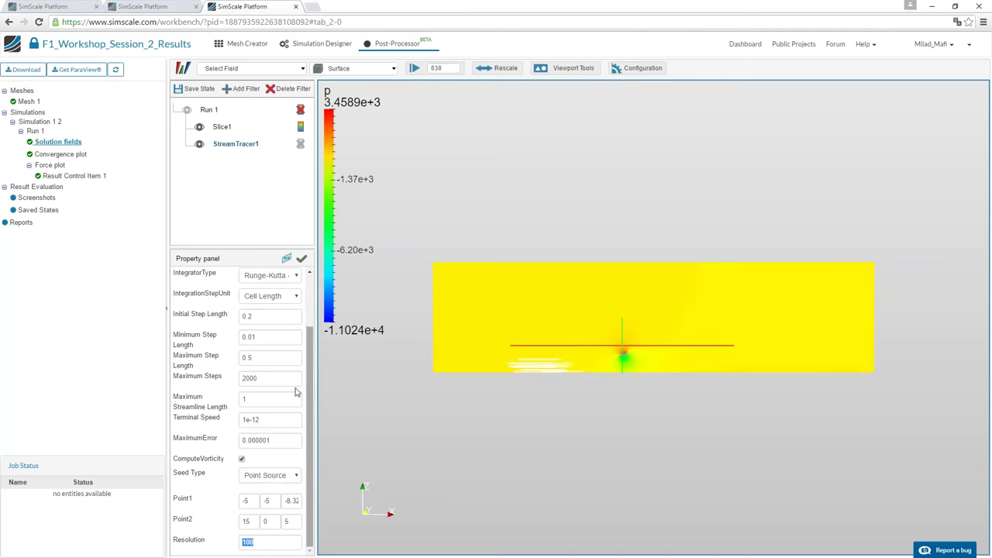
click(301, 259)
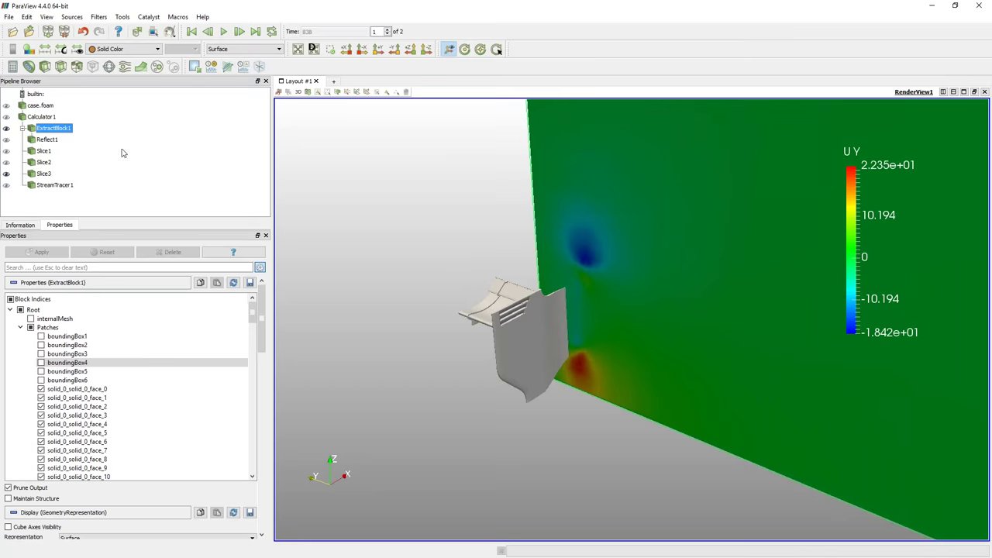
Check the StreamTracer1 settings in ParaView, return to SimScale, set the seed centre to -0.2, -0.3, 0.75 and apply it
click(49, 187)
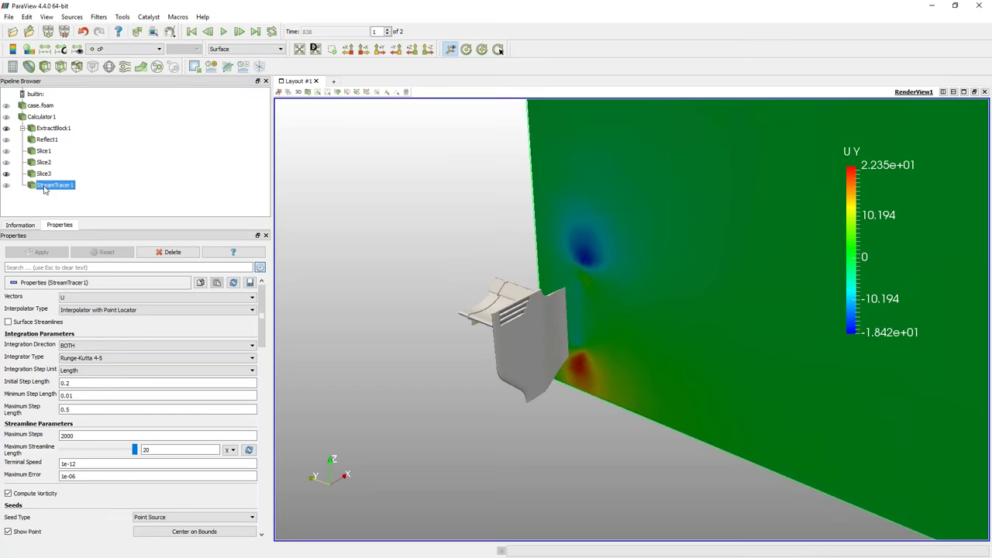
scroll(263, 328, down, 2)
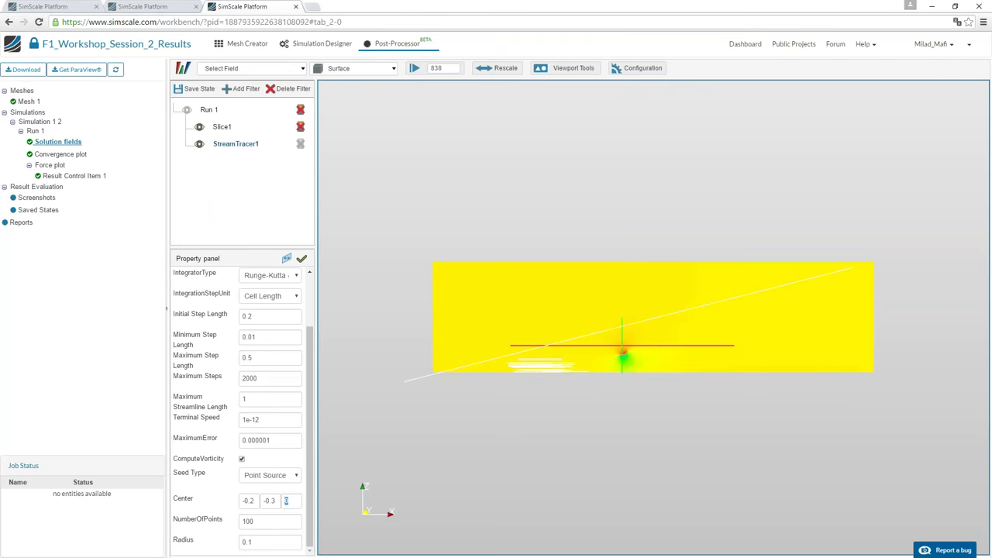
text(.75)
click(302, 258)
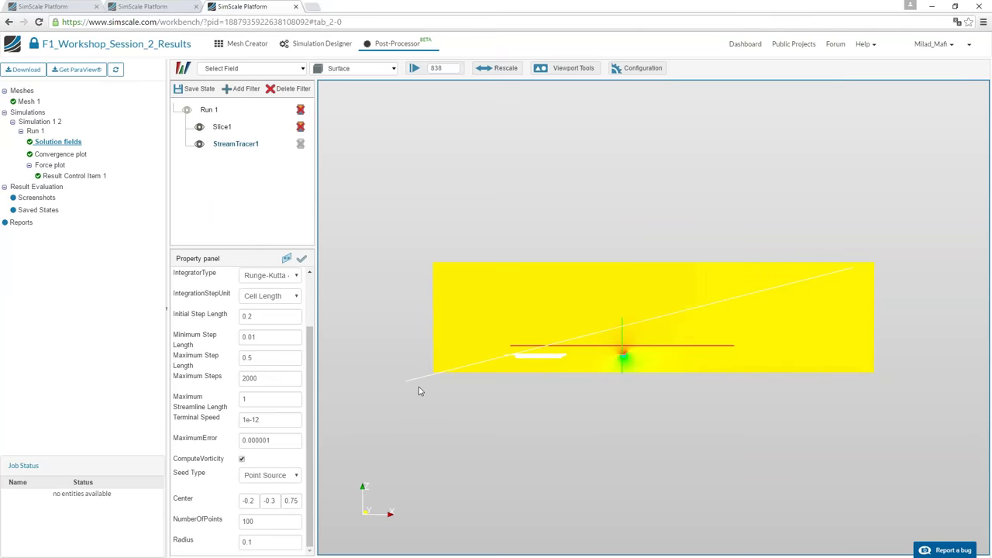
Set the stream tracer's integration step unit to Length and its maximum streamline length to 10, and apply the changes
drag(423, 334, 393, 464)
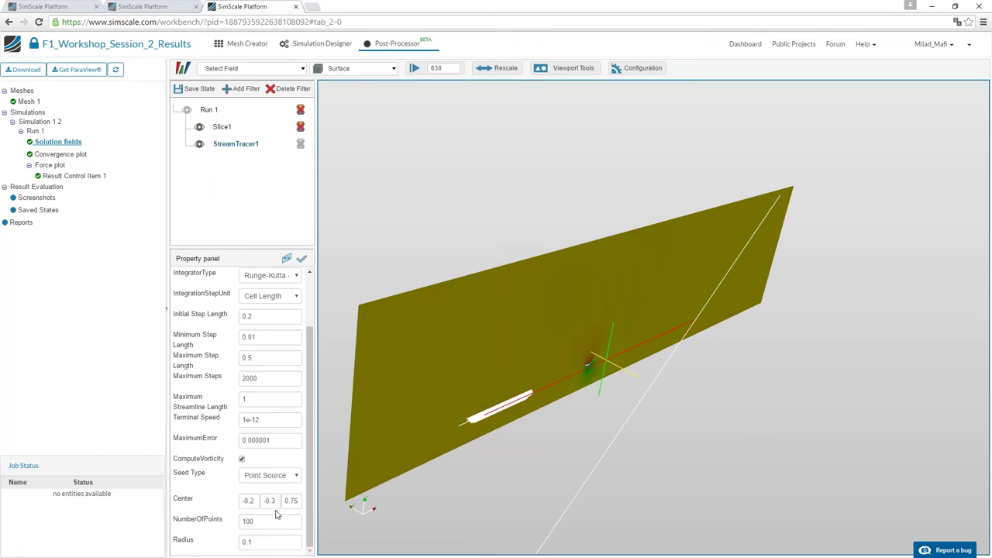
scroll(311, 390, up, 2)
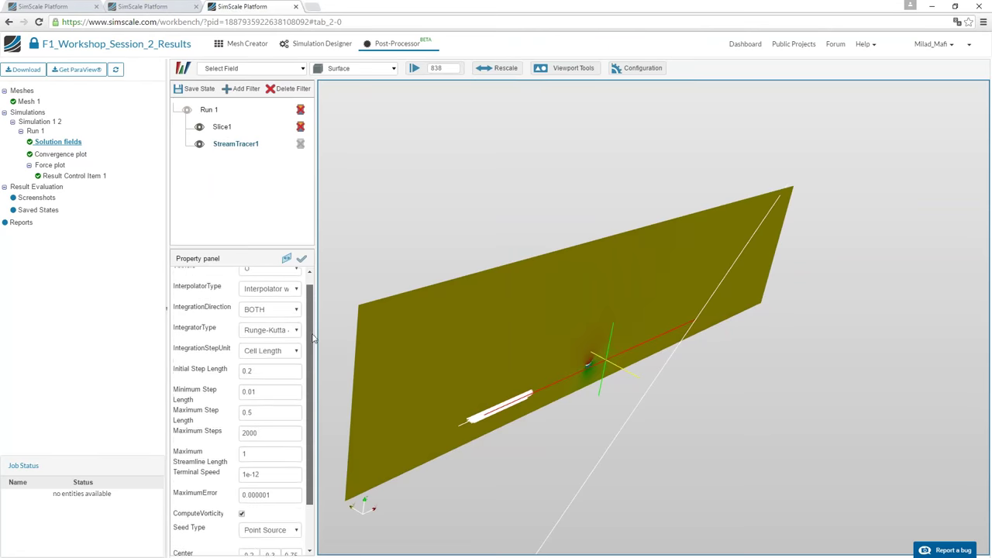
click(270, 362)
click(260, 373)
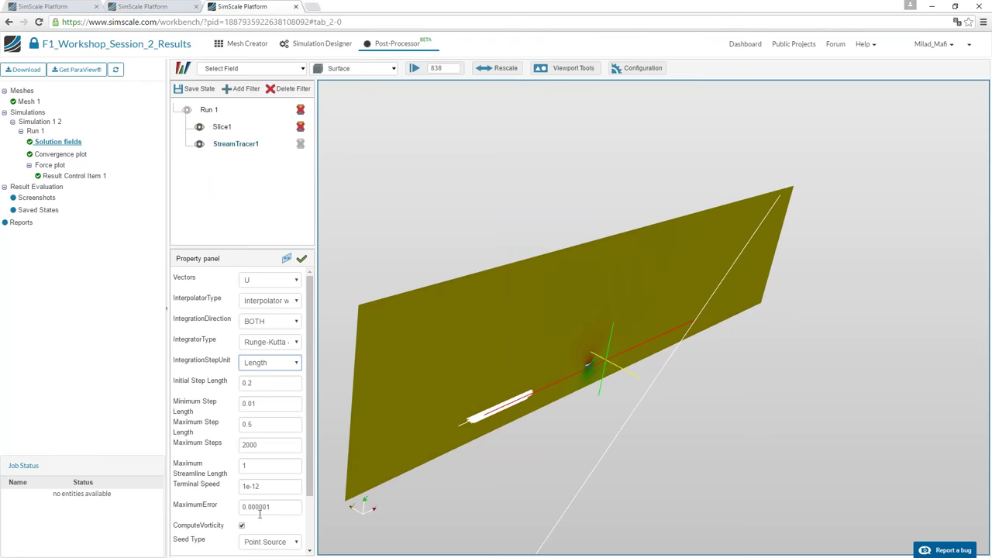
click(250, 465)
text(0)
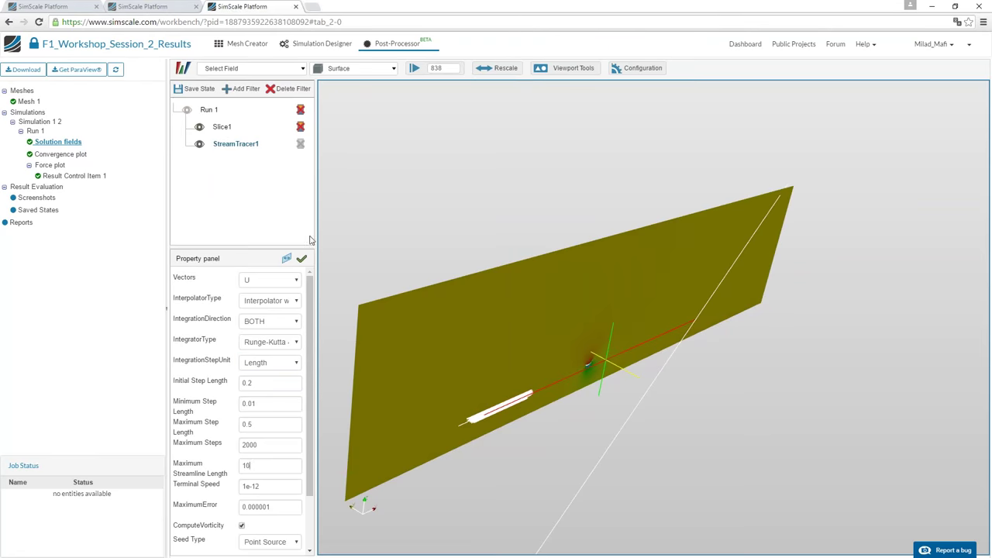
click(301, 259)
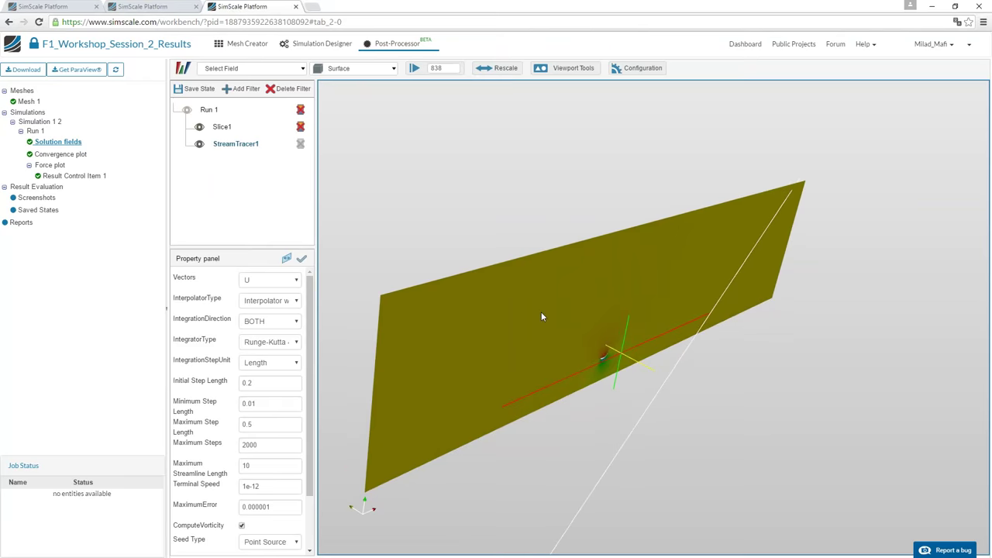
scroll(541, 316, up, 4)
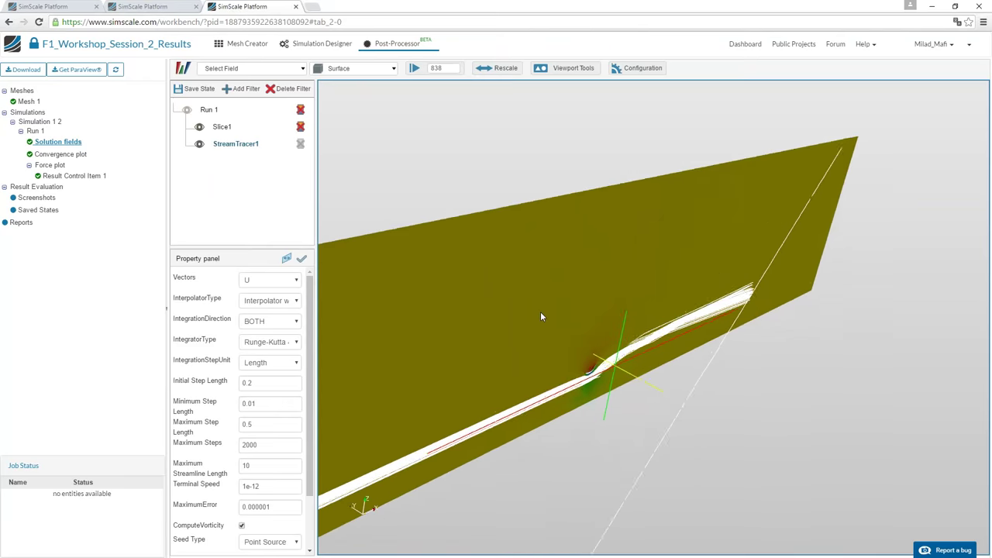
scroll(551, 312, up, 5)
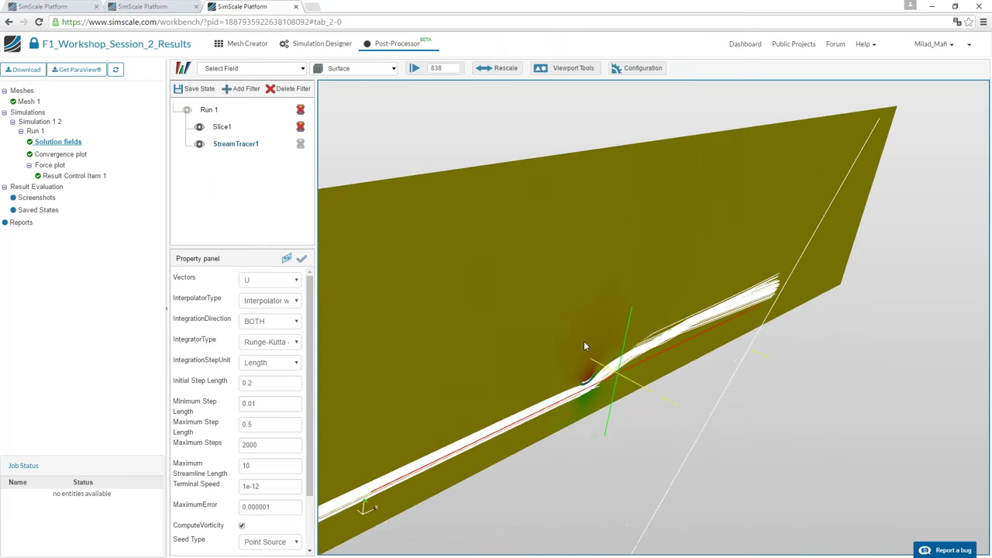
scroll(533, 399, up, 5)
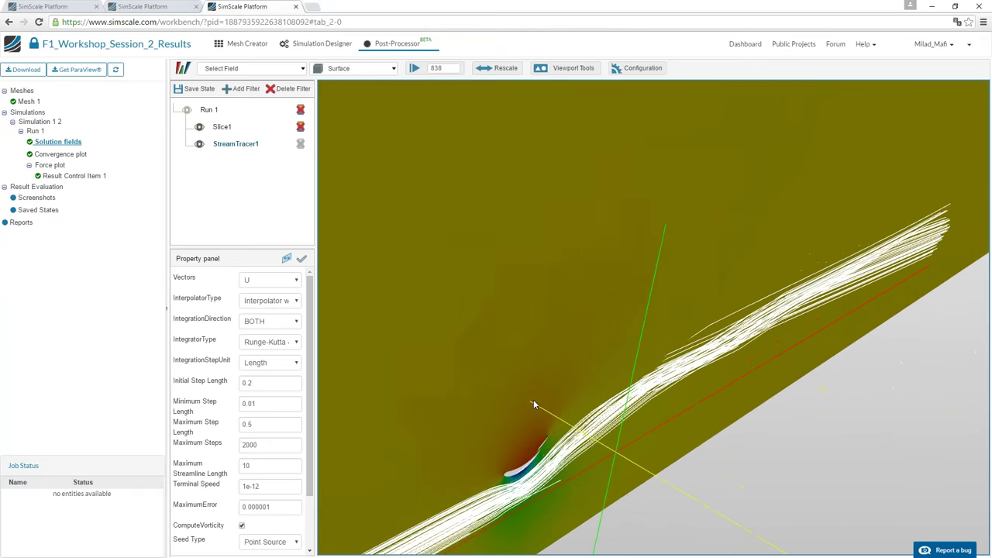
drag(575, 388, 197, 200)
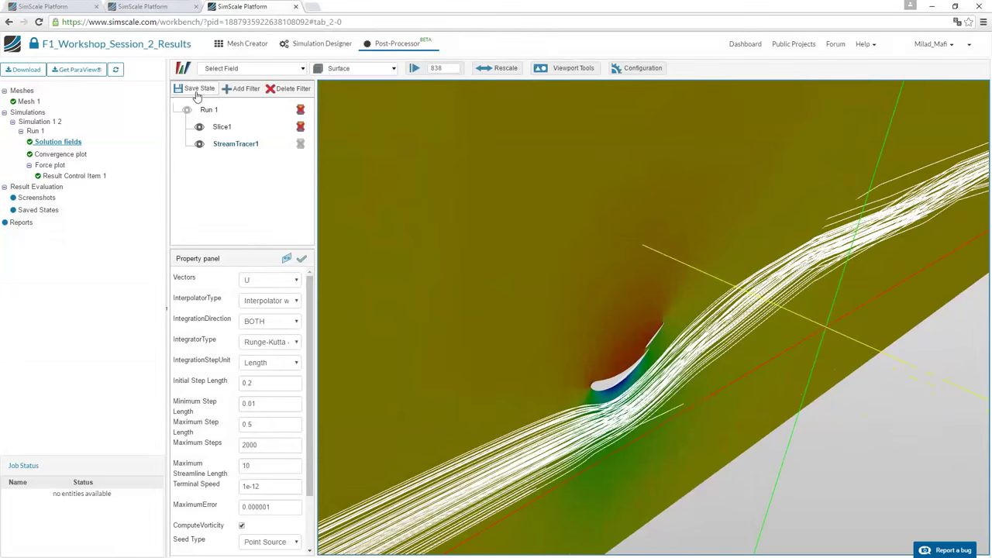
Show the Run 1 wing surfaces and colour StreamTracer1 by the velocity field U [3]
click(188, 112)
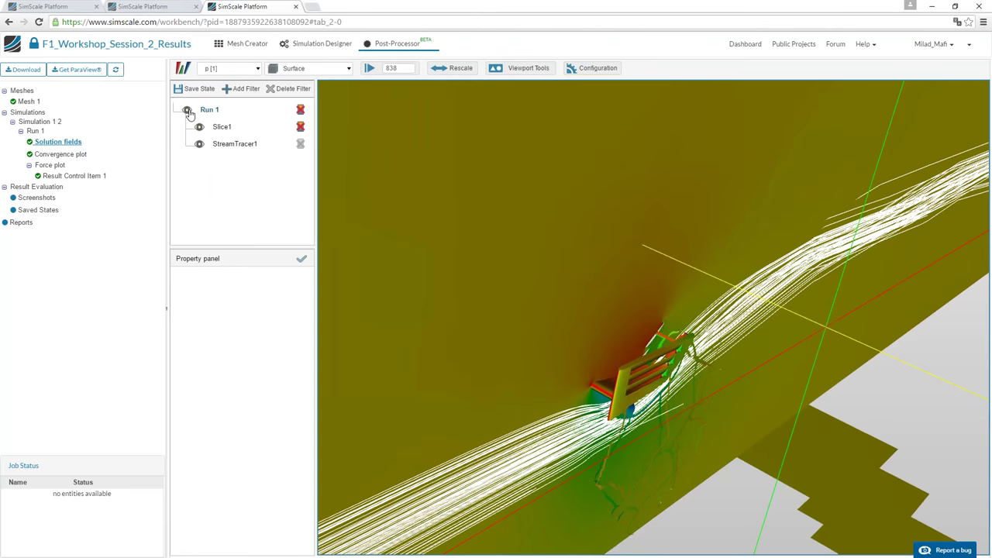
click(225, 143)
click(225, 69)
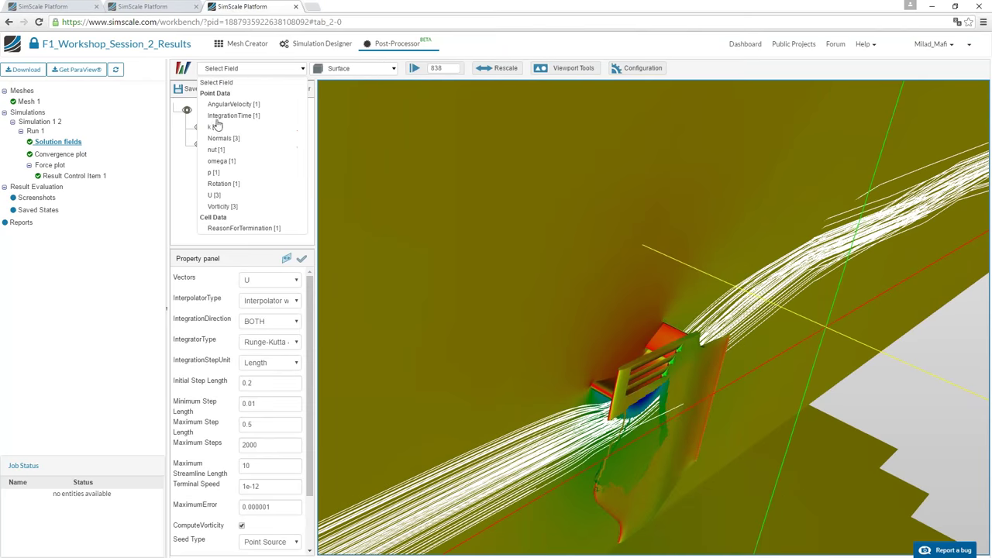
click(218, 195)
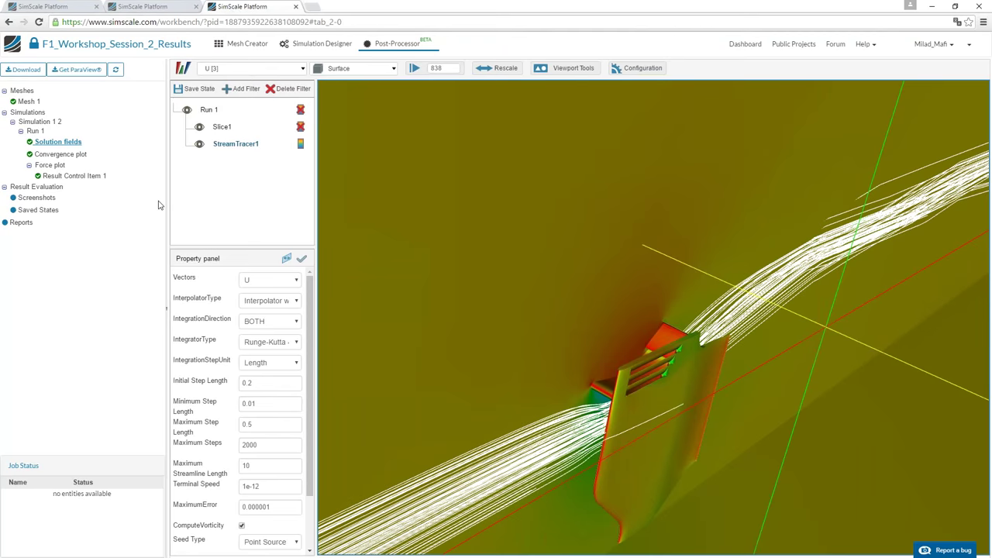
Try to split the viewport horizontally and add the Run 1 solution fields to the viewer
click(554, 70)
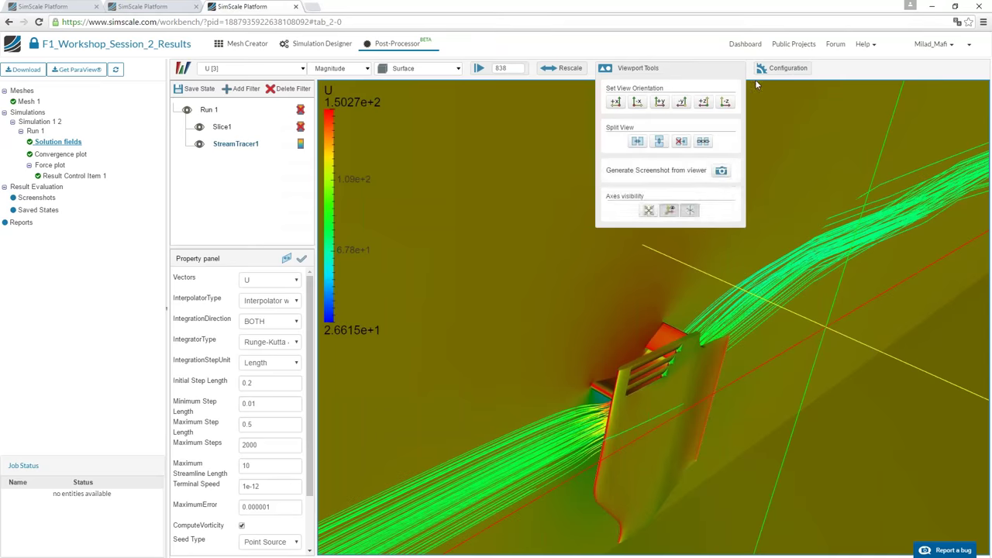
mouse_move(659, 72)
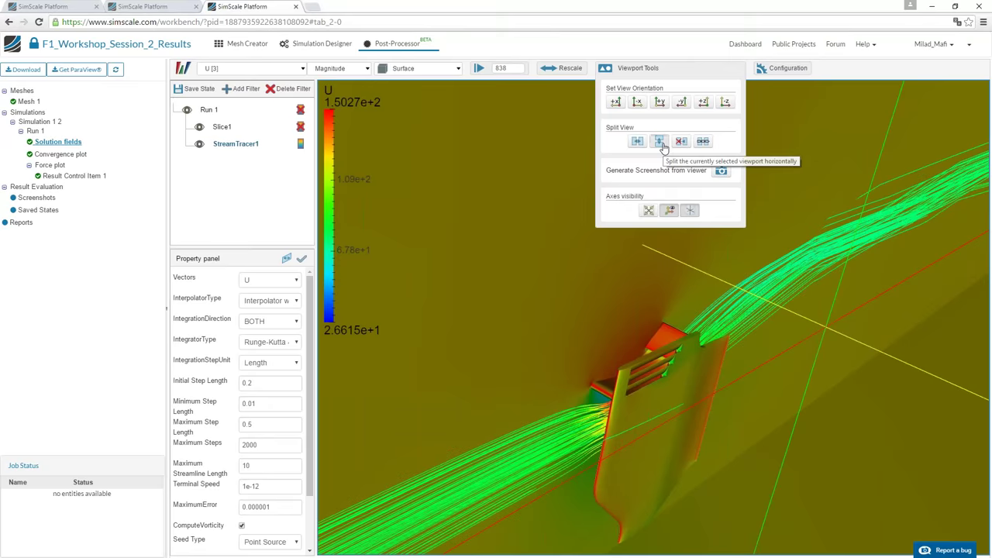
click(661, 143)
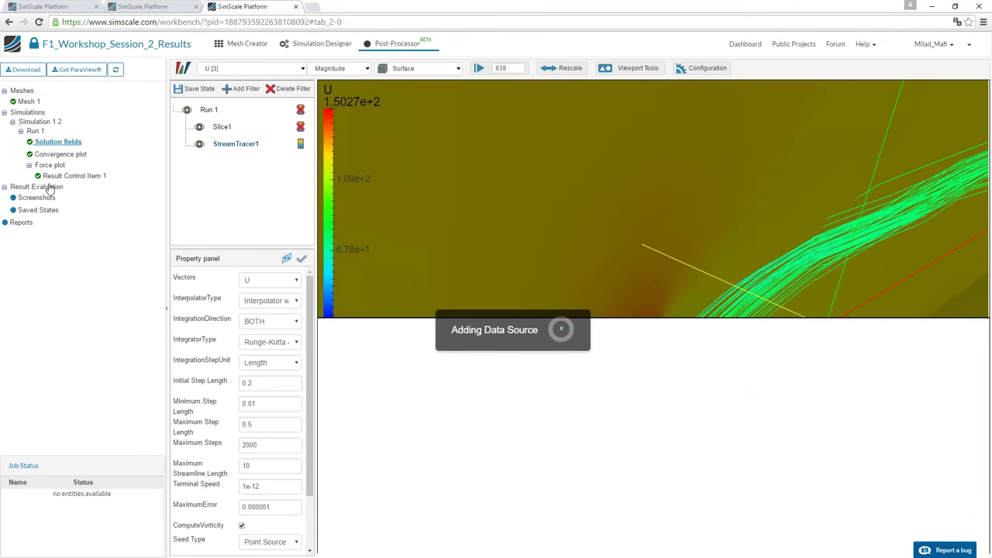
right_click(60, 141)
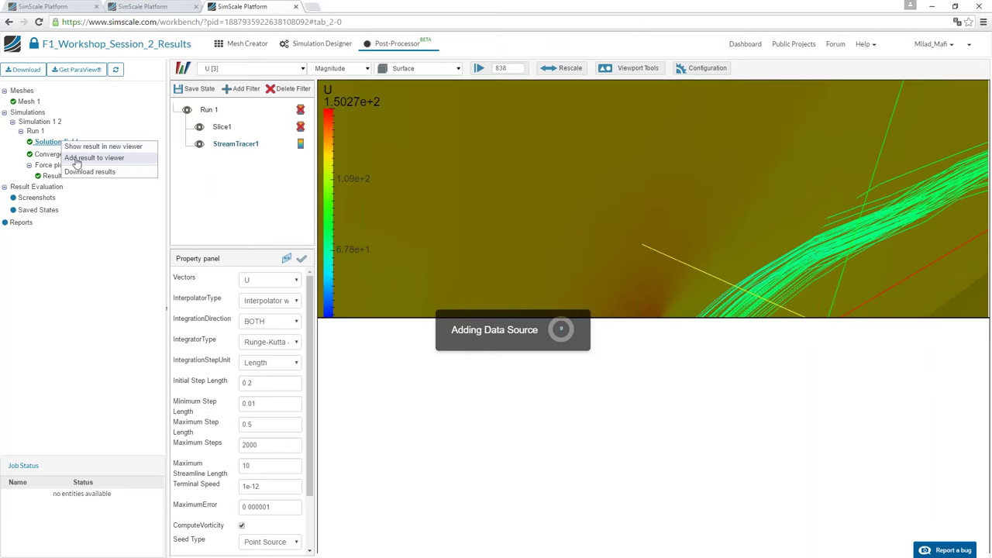
click(78, 158)
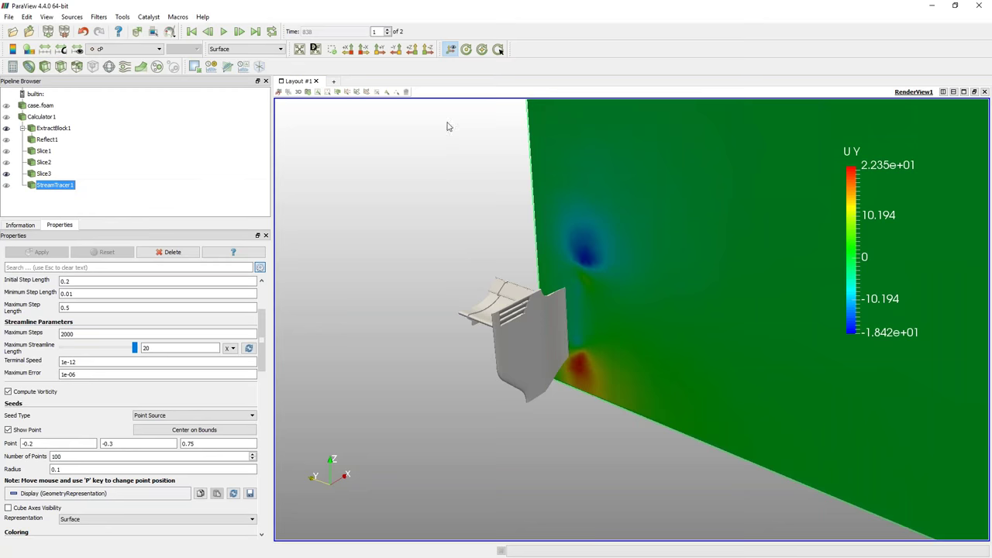
Switch to ParaView and hide Slice3 in the render view
drag(429, 189, 381, 213)
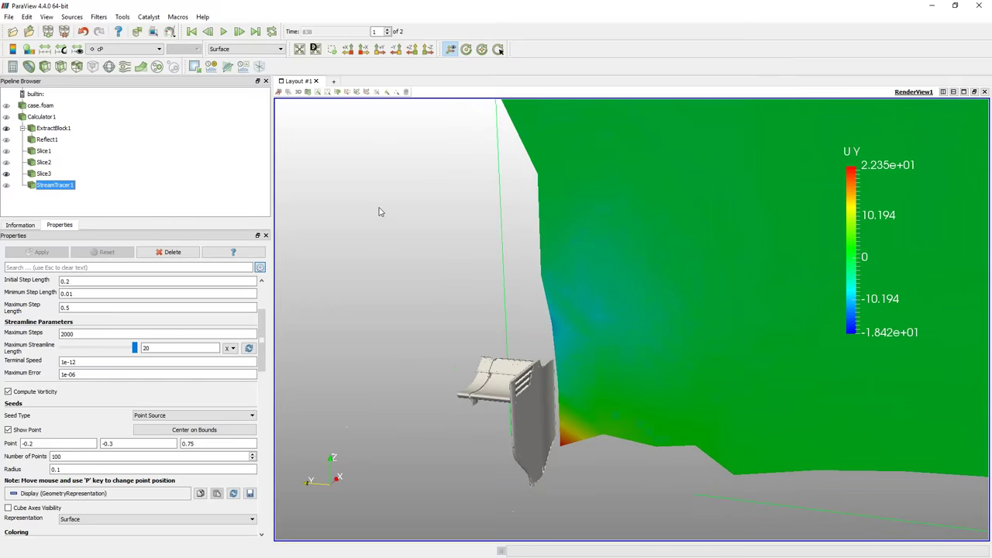
click(6, 173)
drag(431, 233, 423, 255)
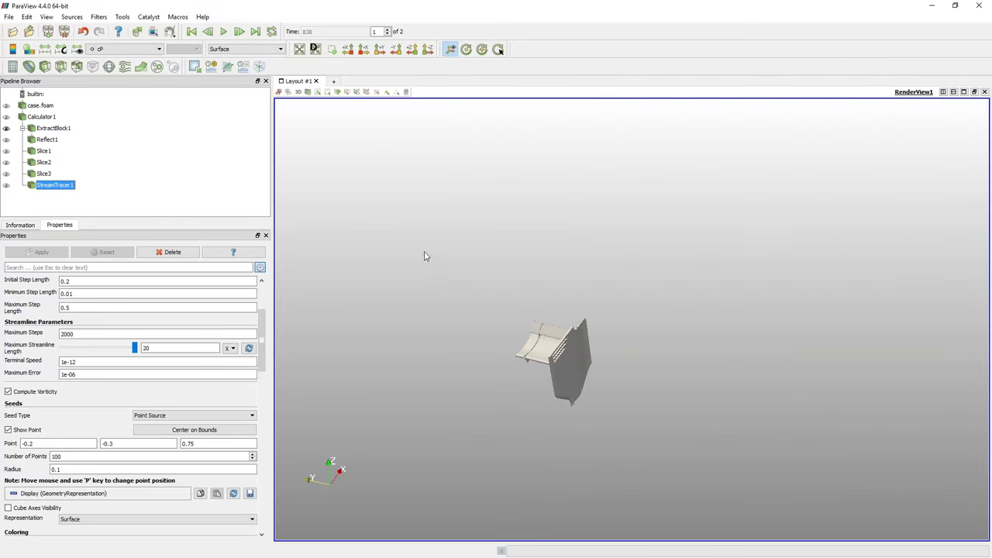
middle_drag(501, 199, 504, 154)
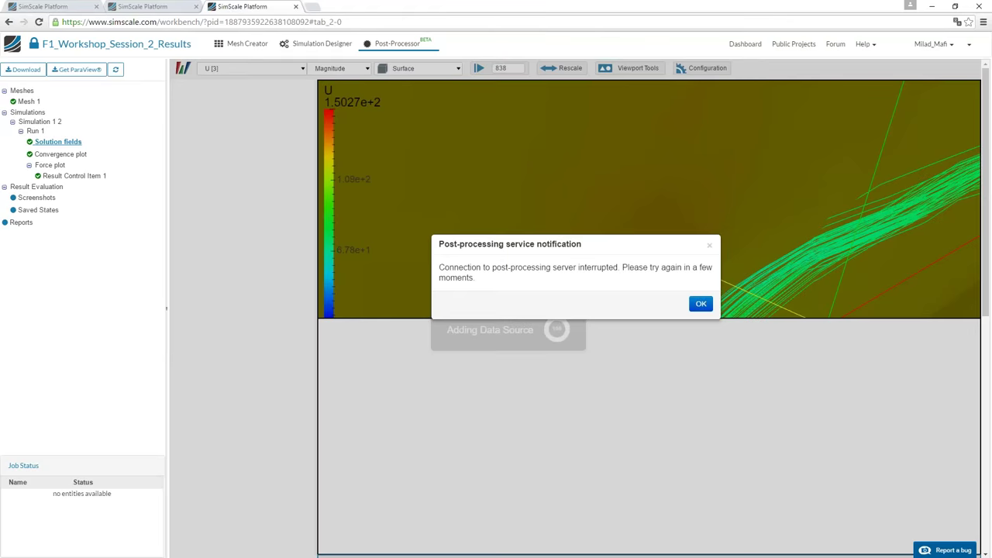
Return to SimScale and open the results options of Run 1 in the Simulation Designer
click(314, 44)
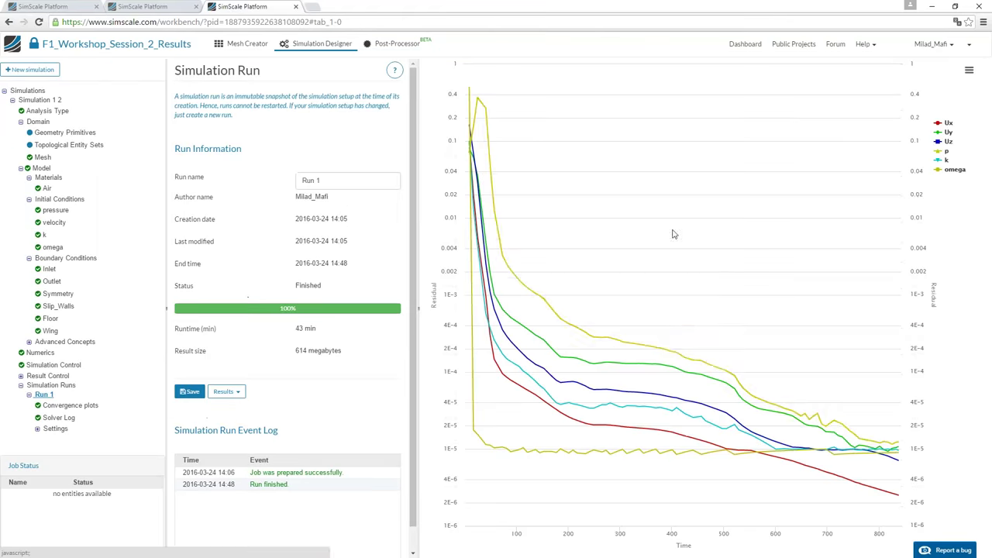
click(226, 392)
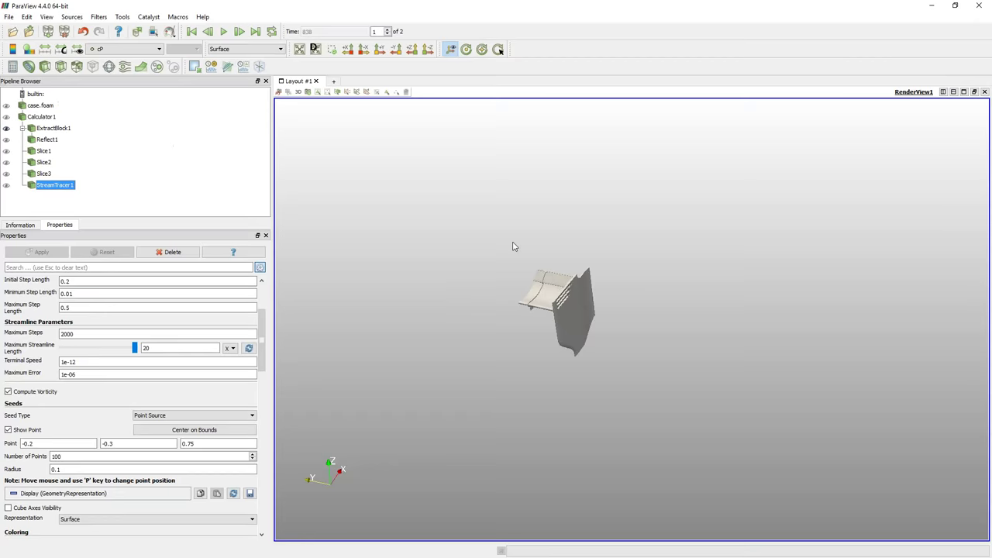
Switch to ParaView and colour the wing block ExtractBlock1 by the pressure coefficient cP
drag(513, 247, 598, 230)
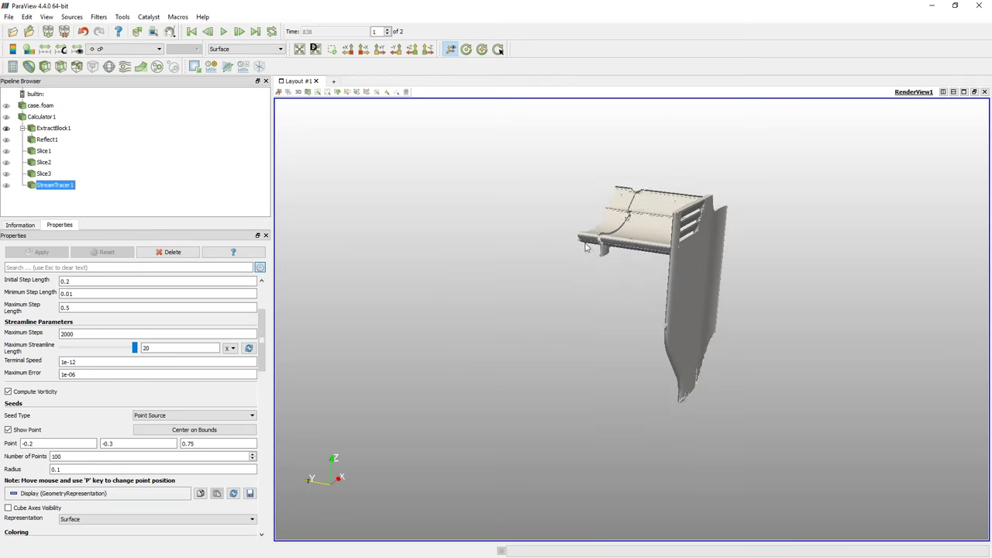
click(55, 129)
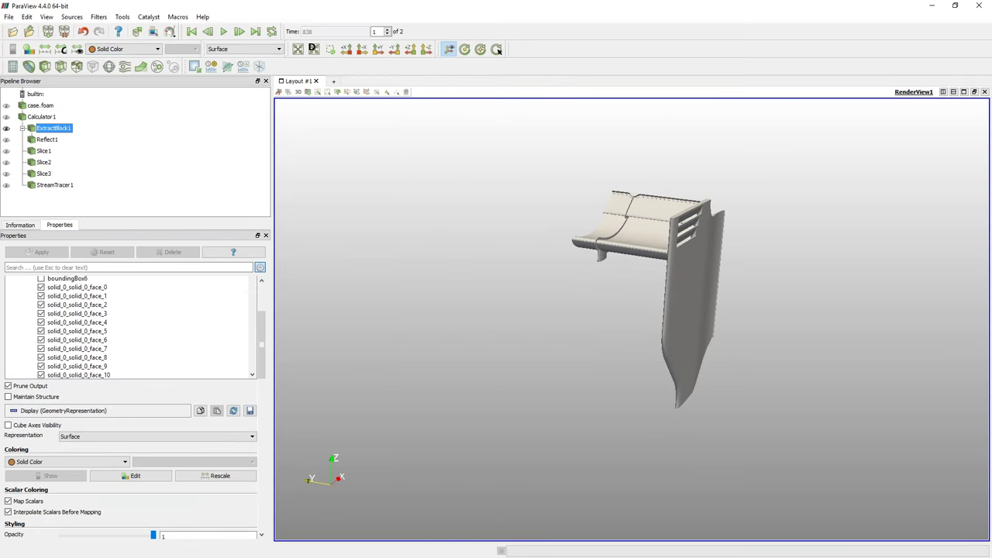
key(alt+Tab)
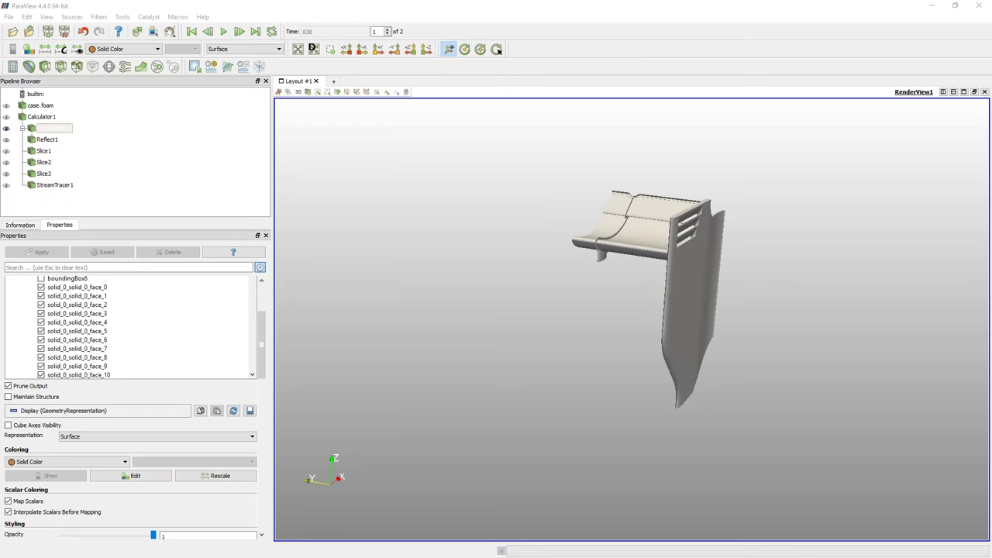
click(50, 128)
drag(476, 238, 526, 258)
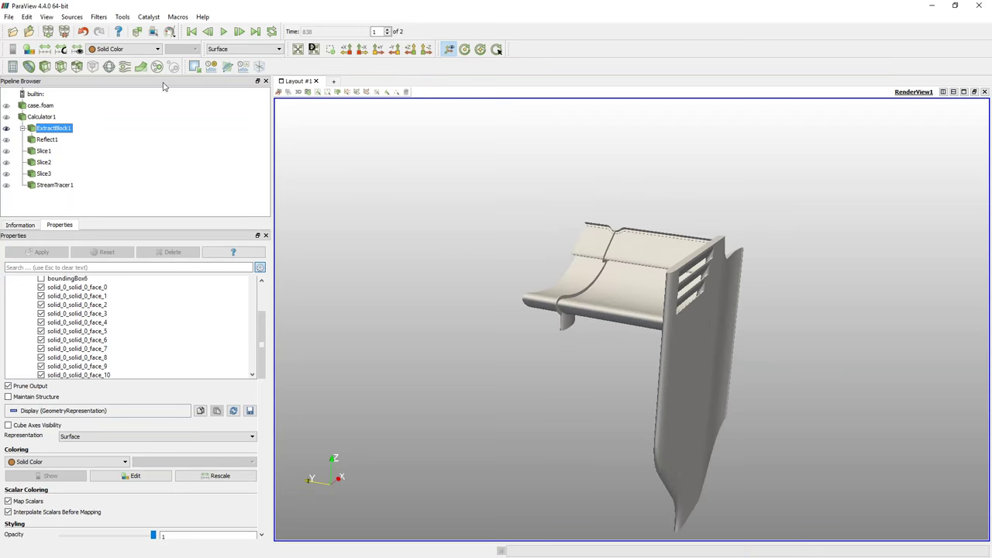
click(123, 52)
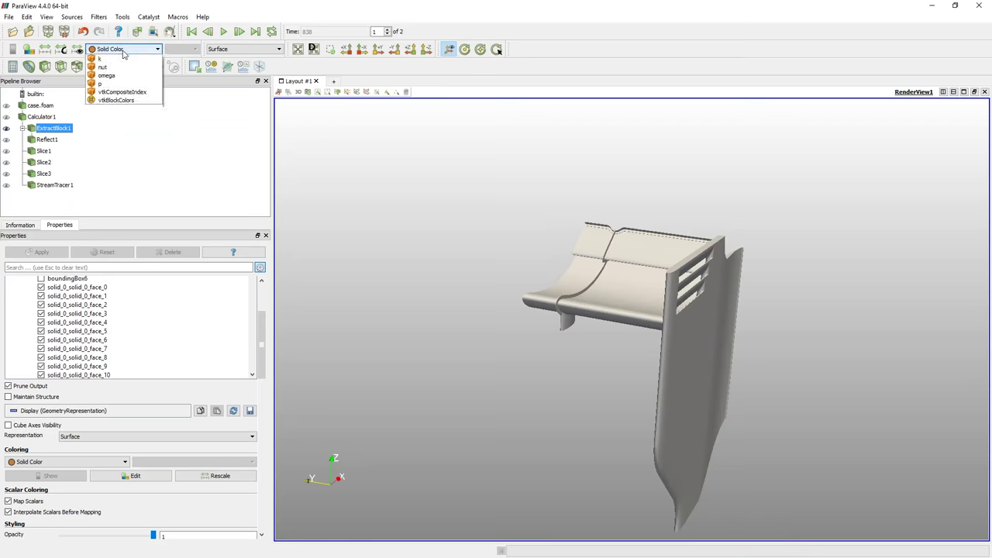
click(121, 80)
click(122, 79)
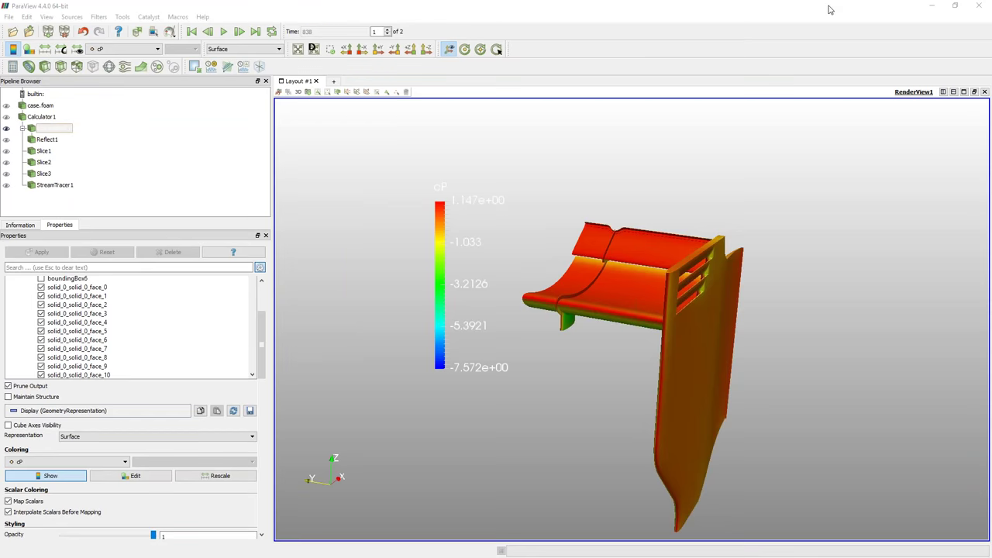
Examine the cP distribution on the wing elements and the endplate from several angles
drag(586, 285, 593, 350)
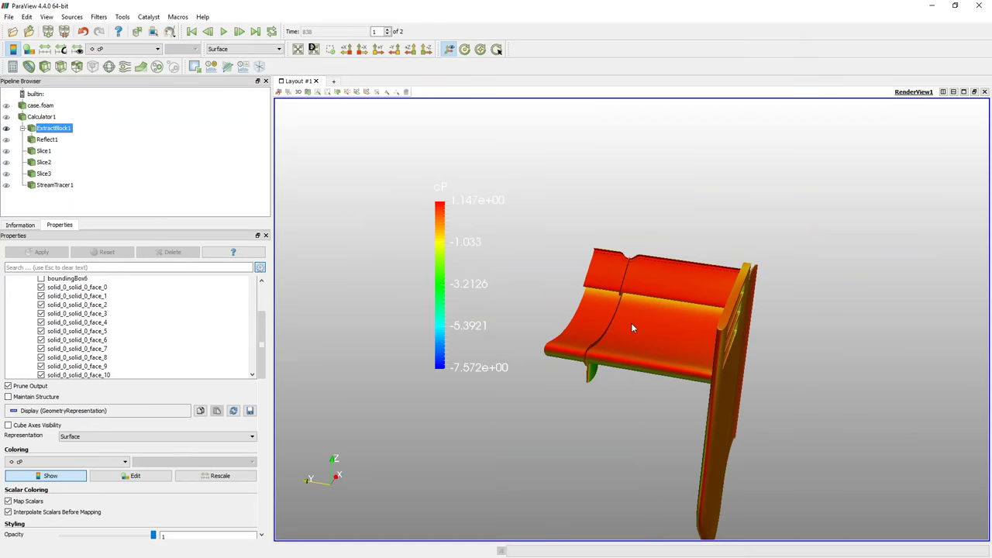
drag(631, 323, 635, 224)
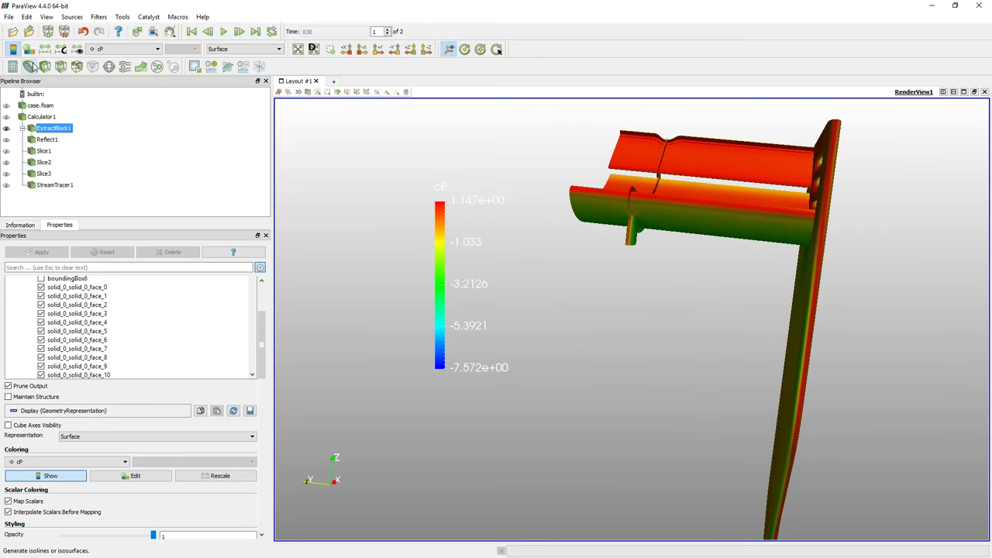
drag(704, 206, 673, 313)
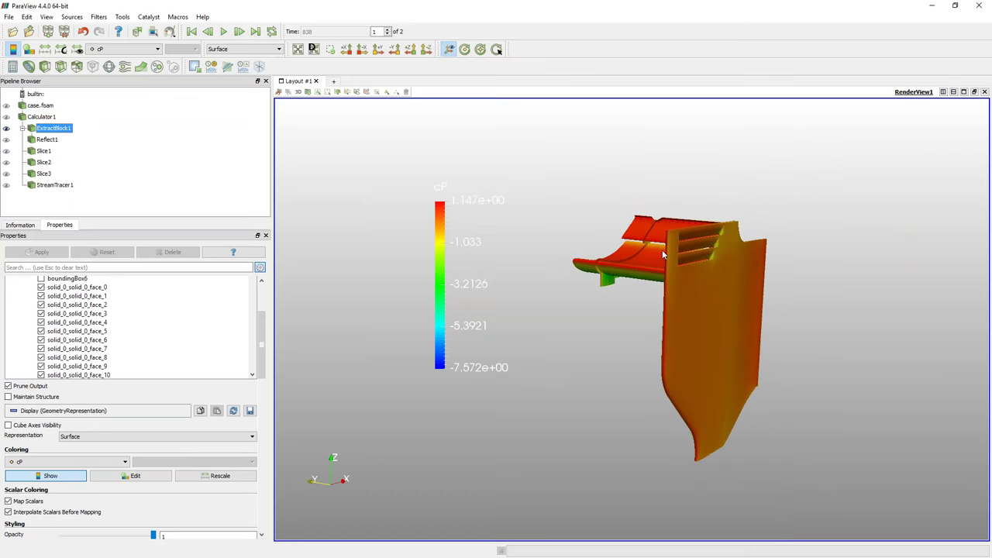
drag(663, 253, 756, 241)
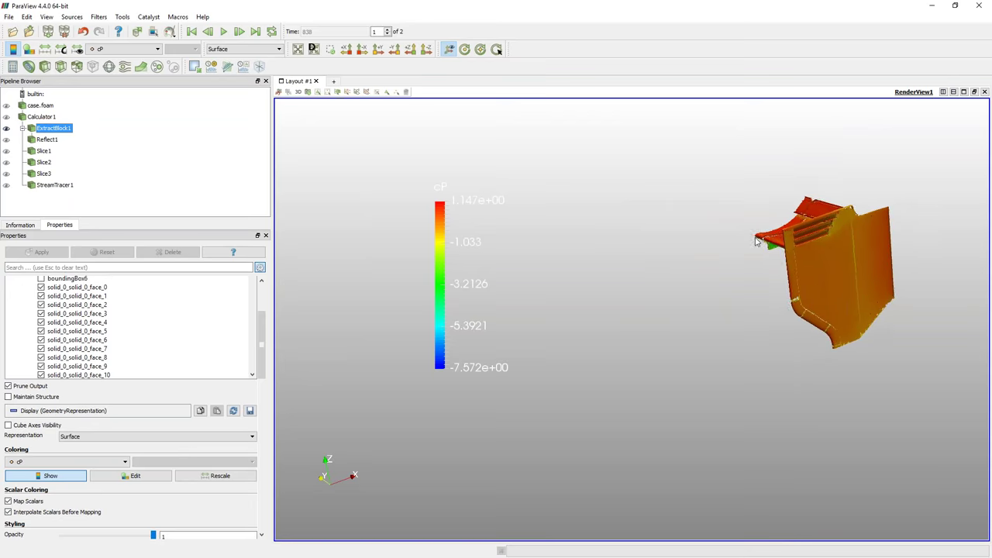
middle_drag(756, 241, 590, 294)
right_drag(643, 277, 641, 216)
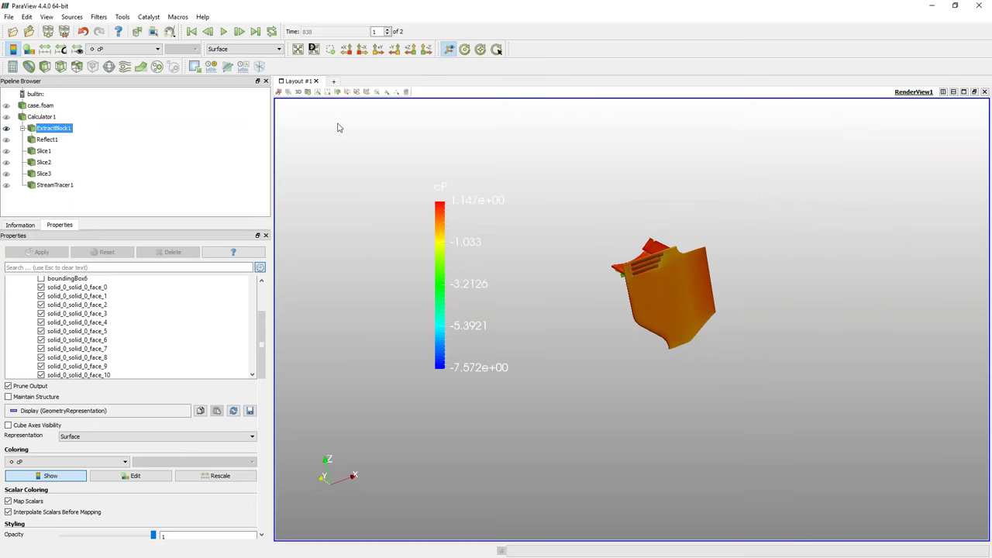
double_click(54, 128)
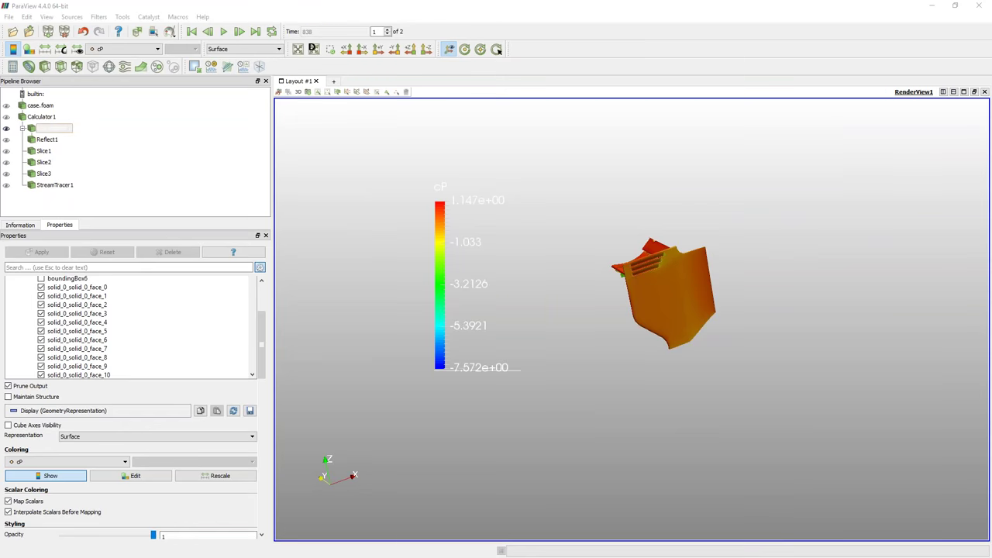
click(633, 305)
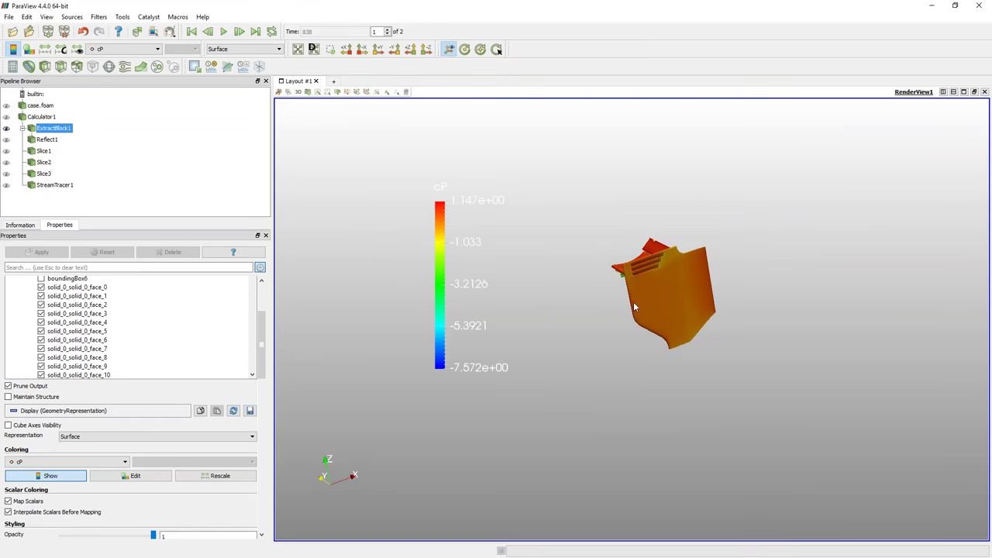
Move the cP colour legend clear of the wing and hide the orientation axes
scroll(633, 305, up, 3)
scroll(606, 196, up, 3)
drag(603, 198, 586, 303)
scroll(602, 299, up, 3)
drag(445, 187, 384, 170)
middle_drag(705, 272, 712, 276)
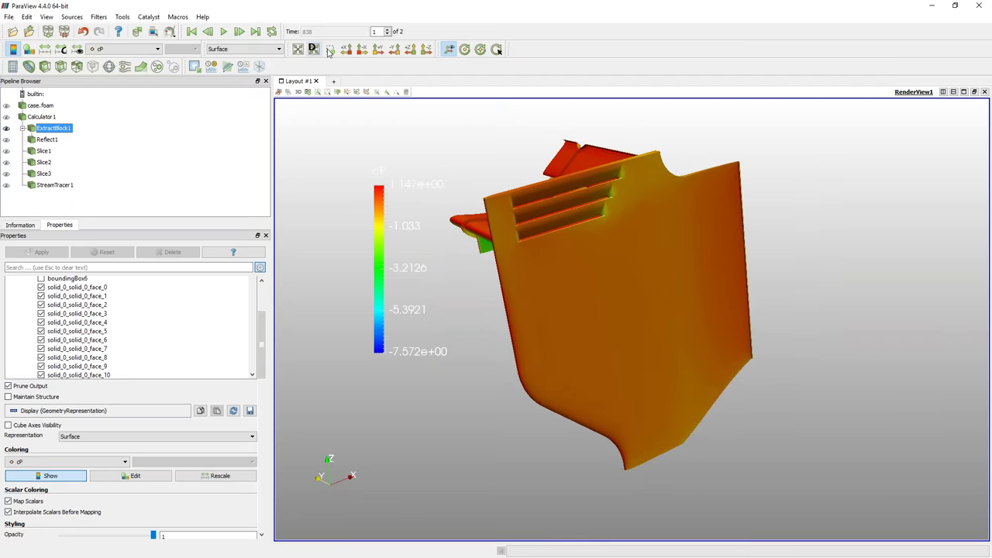
click(450, 51)
click(297, 52)
drag(519, 349, 516, 374)
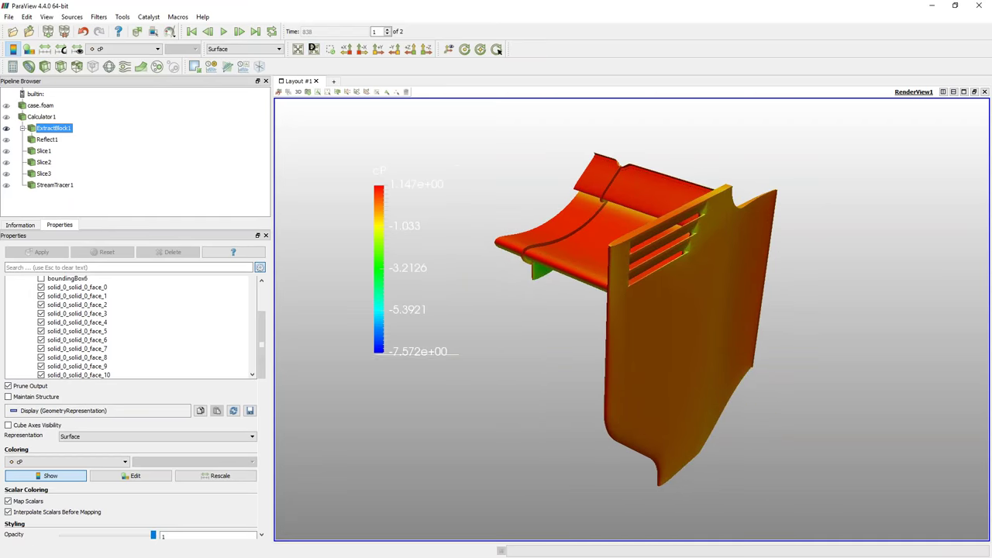
Rescale the cP colour range to a minimum of -2 and a maximum of 1, and move the legend farther from the wing
click(29, 49)
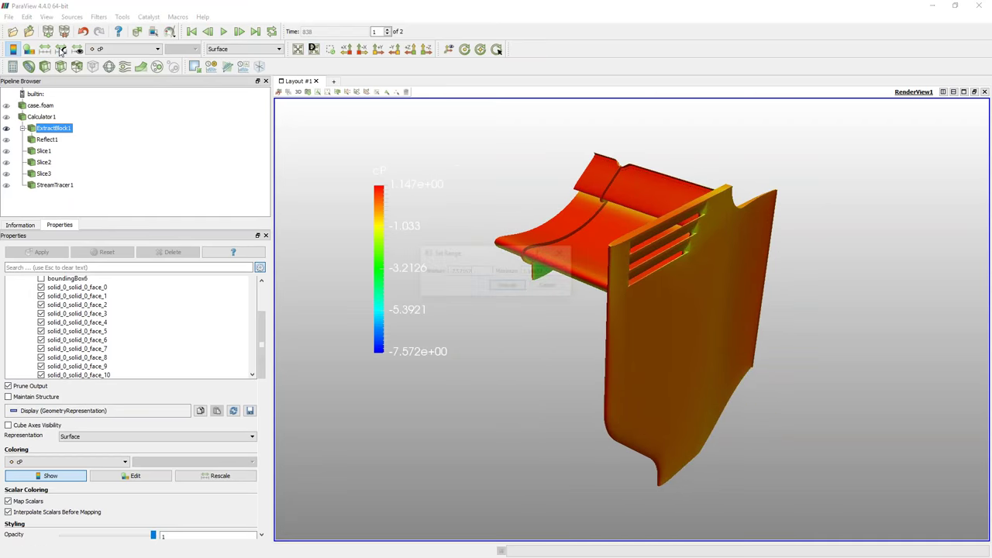
text(-2)
key(Tab)
text(1)
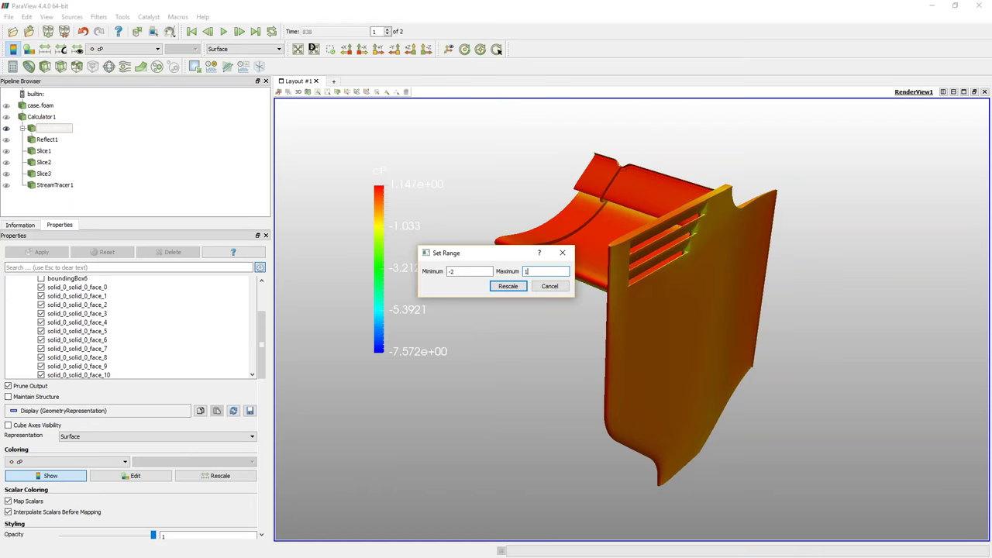
key(Return)
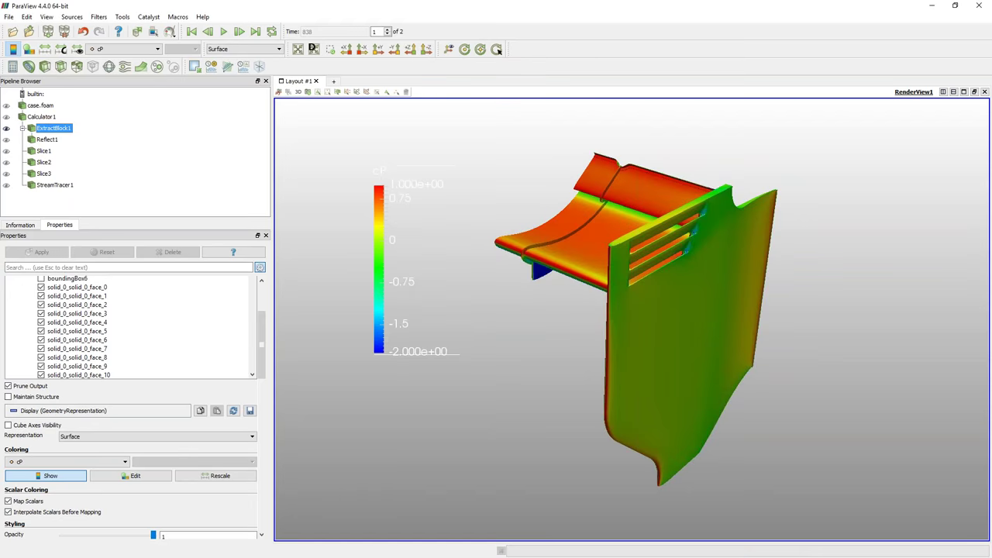
drag(379, 197, 326, 165)
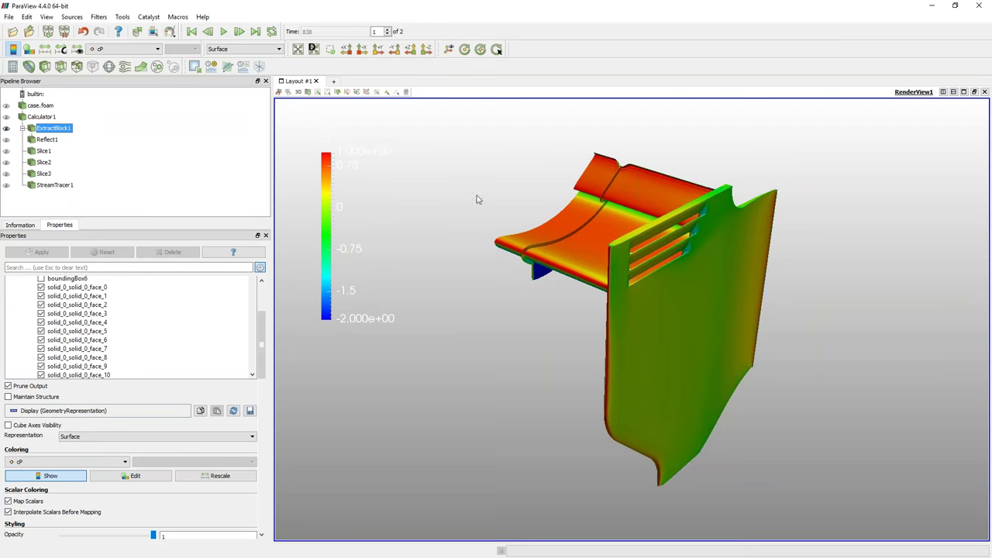
Preview Slice2 and Slice1 one at a time, and show Slice3 together with the cP-coloured wing
drag(475, 204, 541, 227)
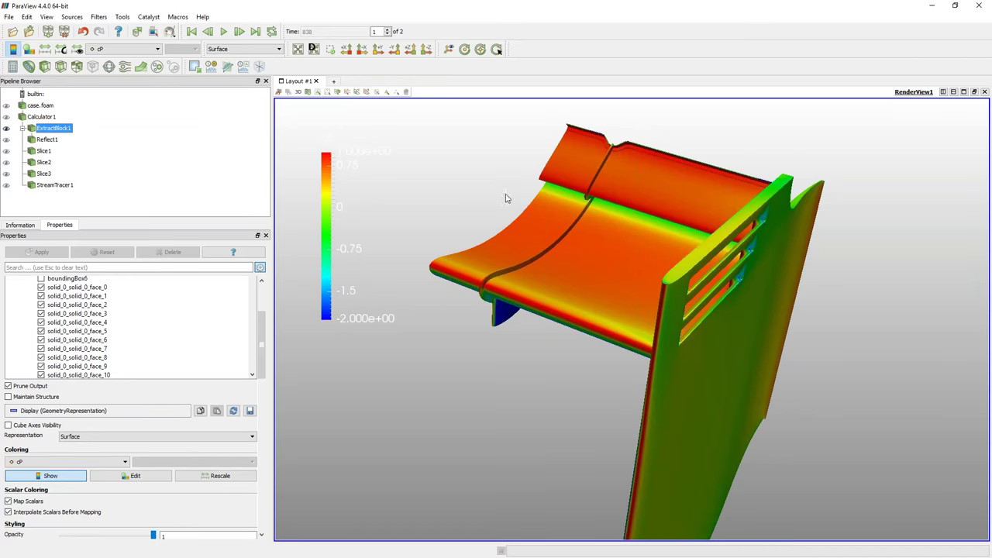
click(7, 163)
click(7, 164)
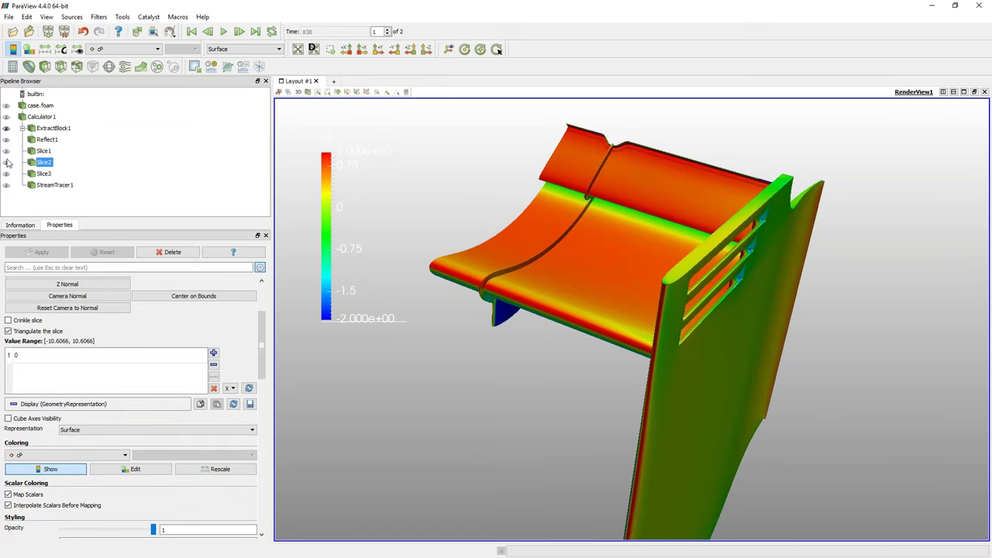
click(7, 151)
click(7, 151)
click(7, 174)
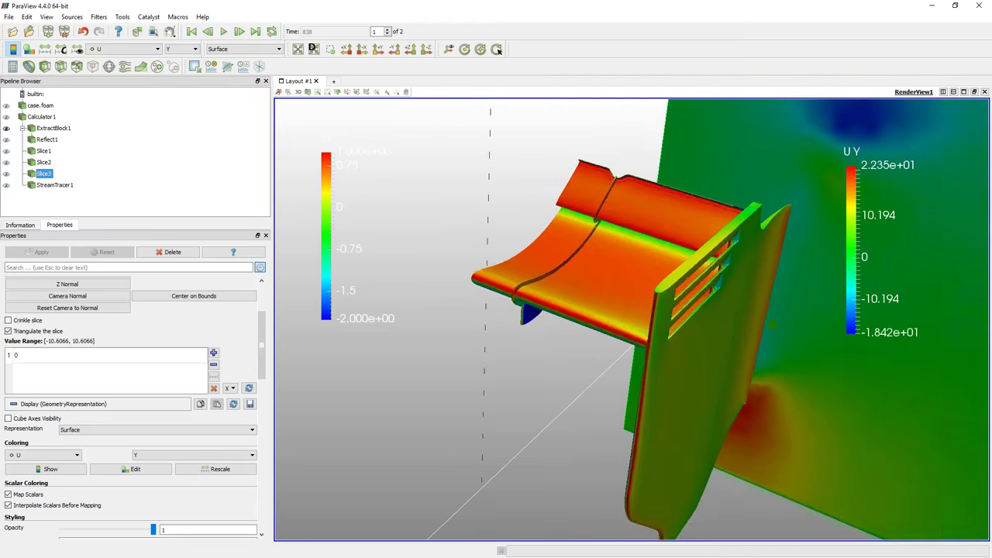
Hide the wing surface to view Slice3 on its own, and briefly toggle the StreamTracer1 streamlines
click(7, 128)
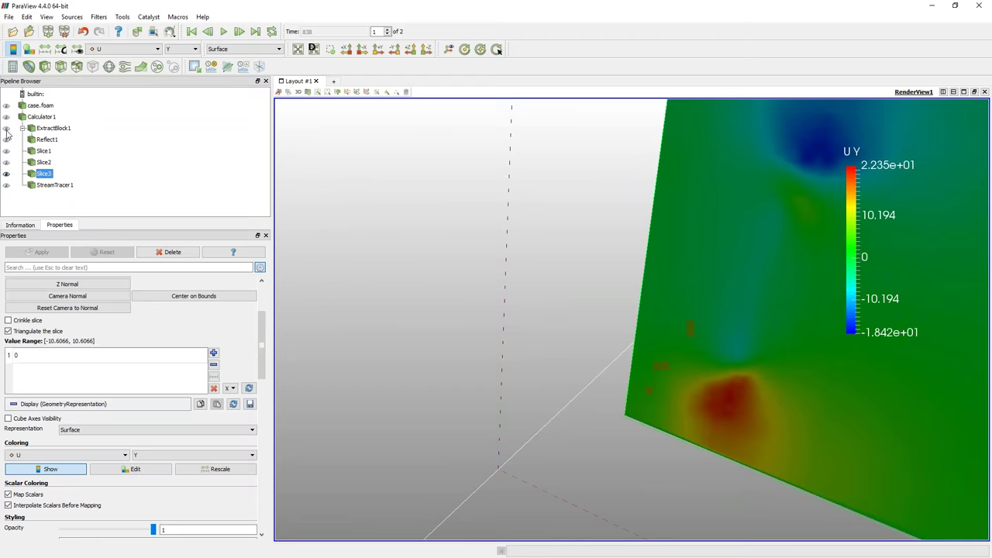
click(51, 185)
click(43, 174)
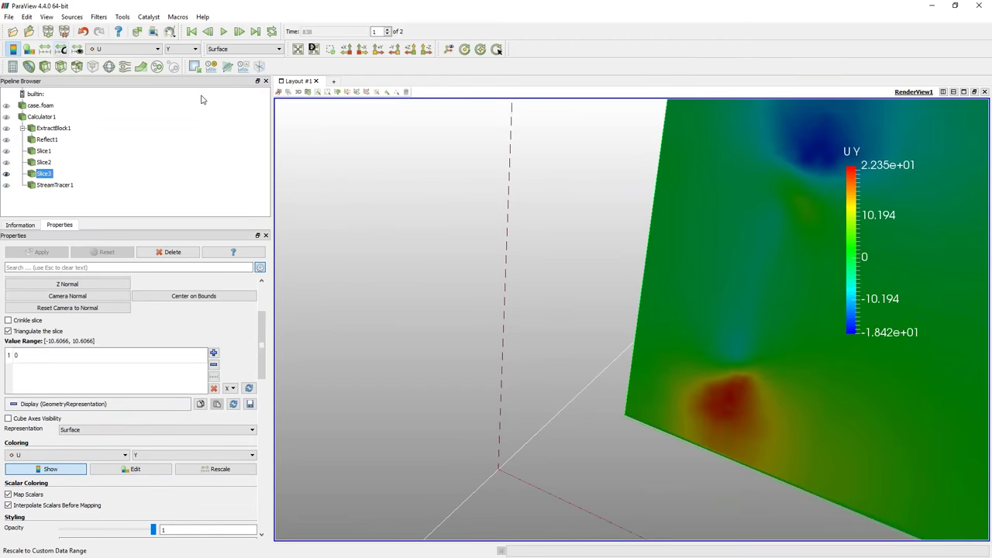
scroll(479, 236, down, 2)
drag(478, 237, 464, 266)
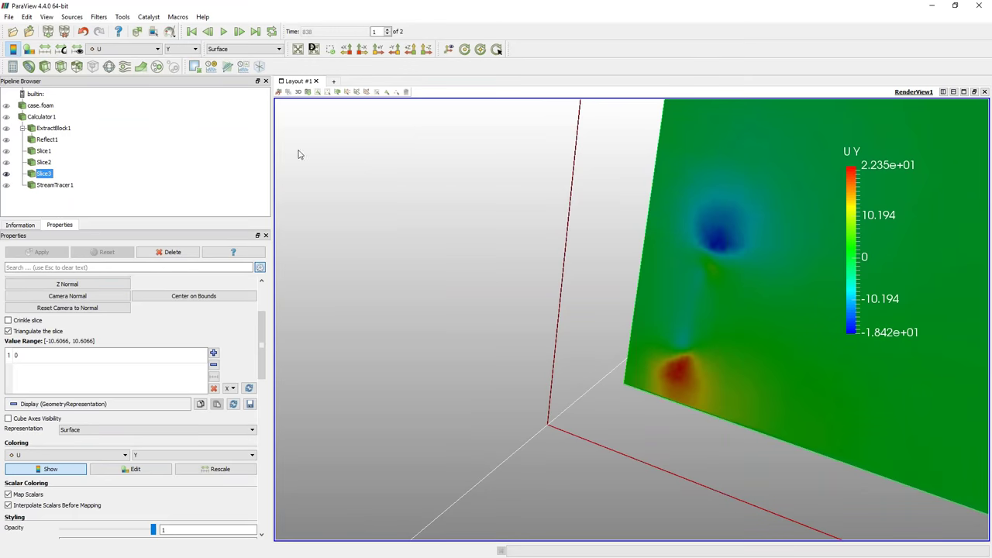
click(7, 186)
click(7, 185)
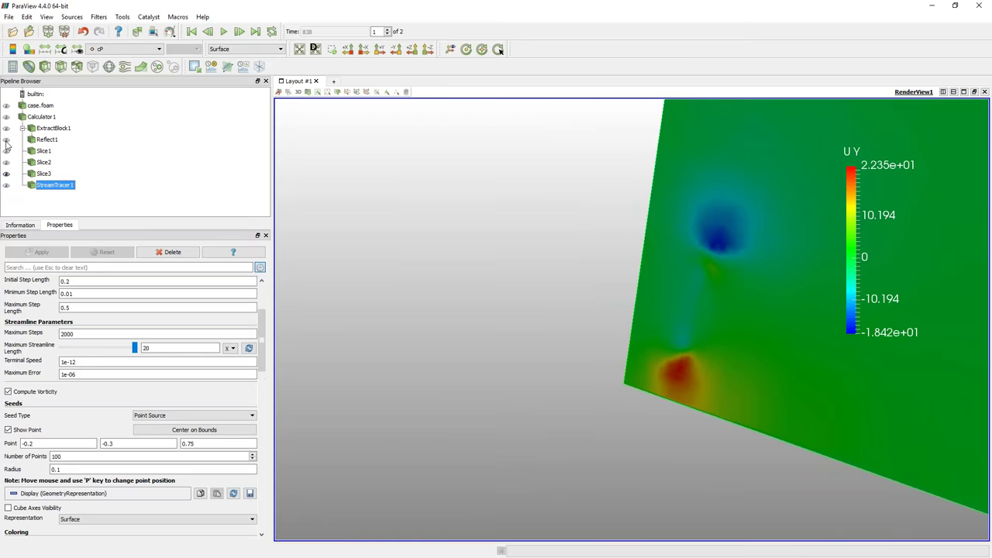
Show the wing in Solid Color in front of Slice3, and display the StreamTracer1 streamlines around it
click(6, 128)
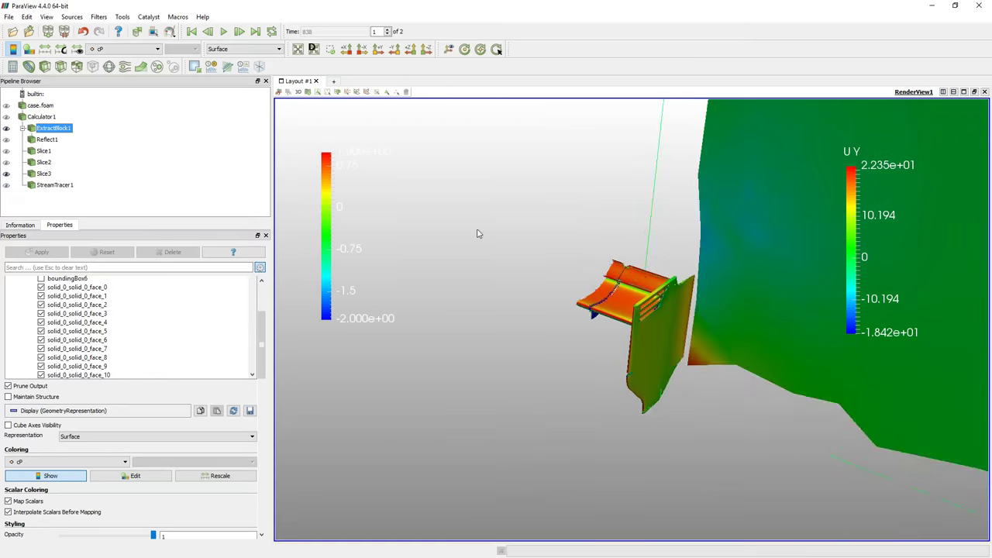
click(135, 52)
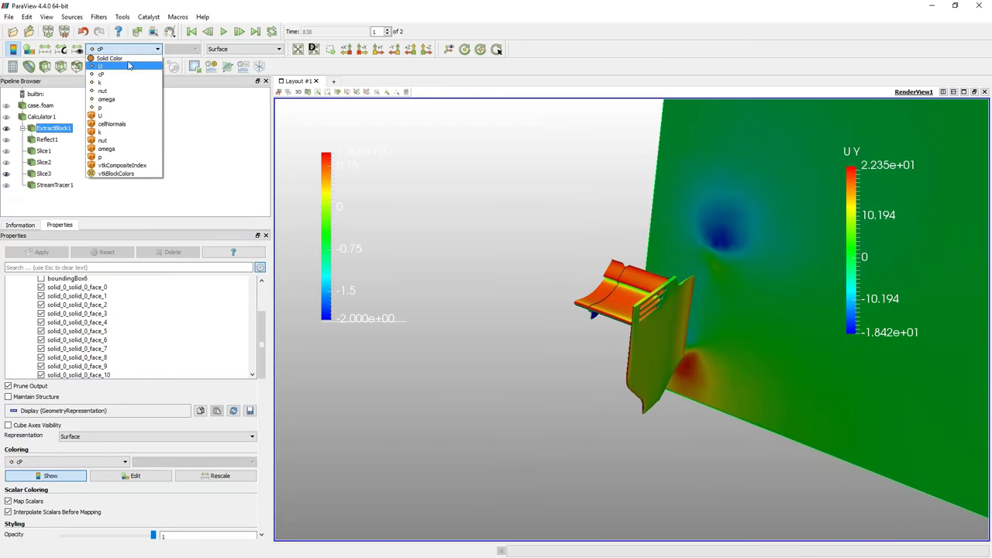
click(110, 58)
drag(494, 292, 554, 248)
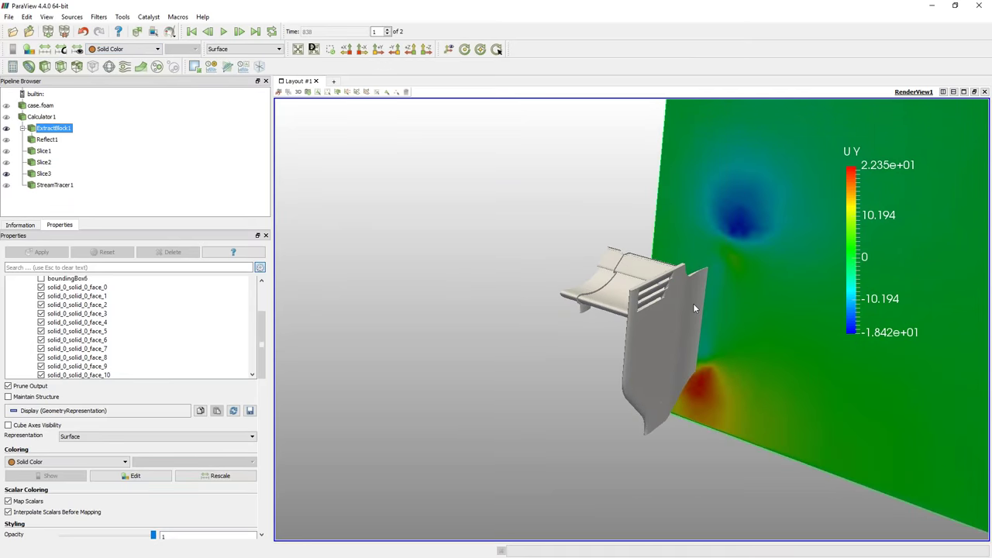
drag(693, 303, 696, 278)
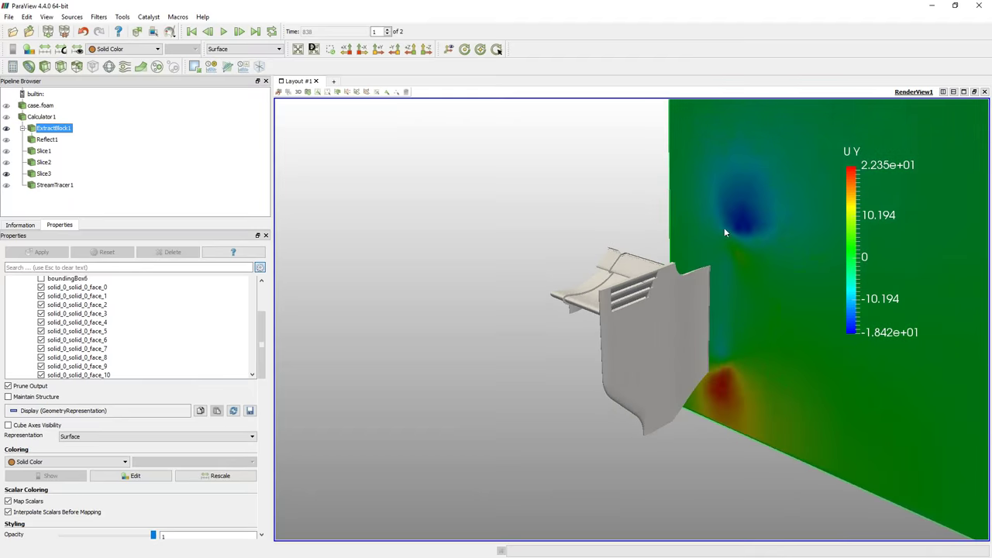
mouse_move(621, 281)
mouse_down()
mouse_move(663, 286)
mouse_move(637, 291)
mouse_up()
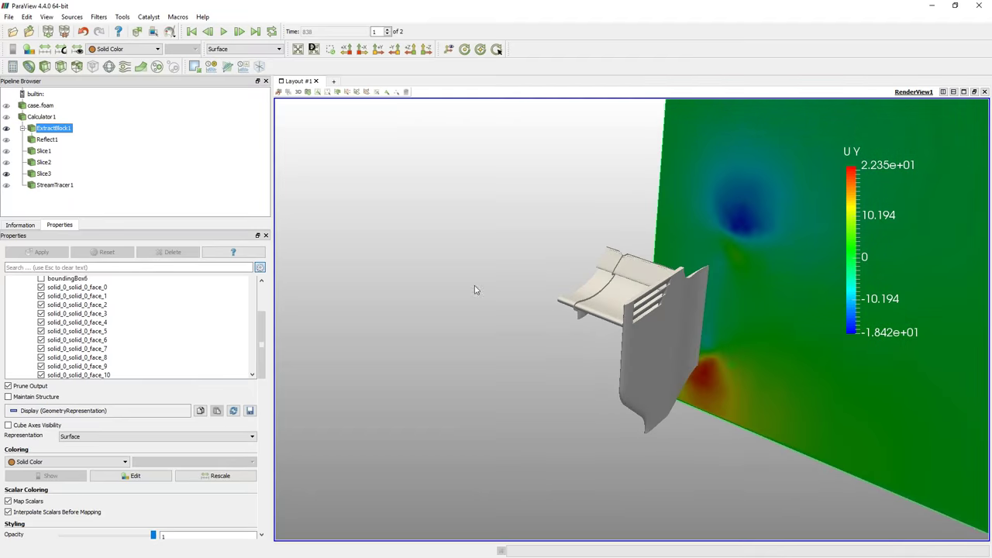
click(6, 186)
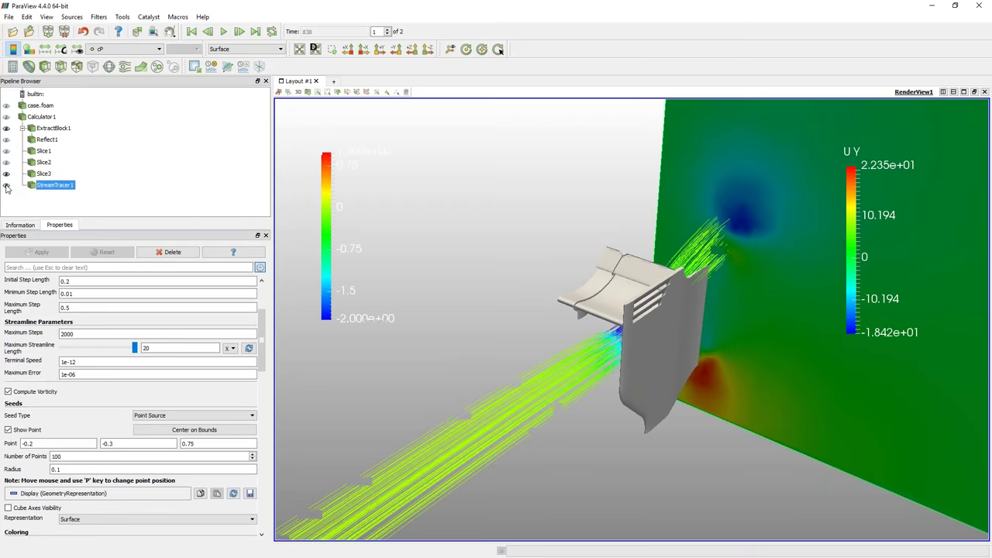
drag(496, 287, 490, 231)
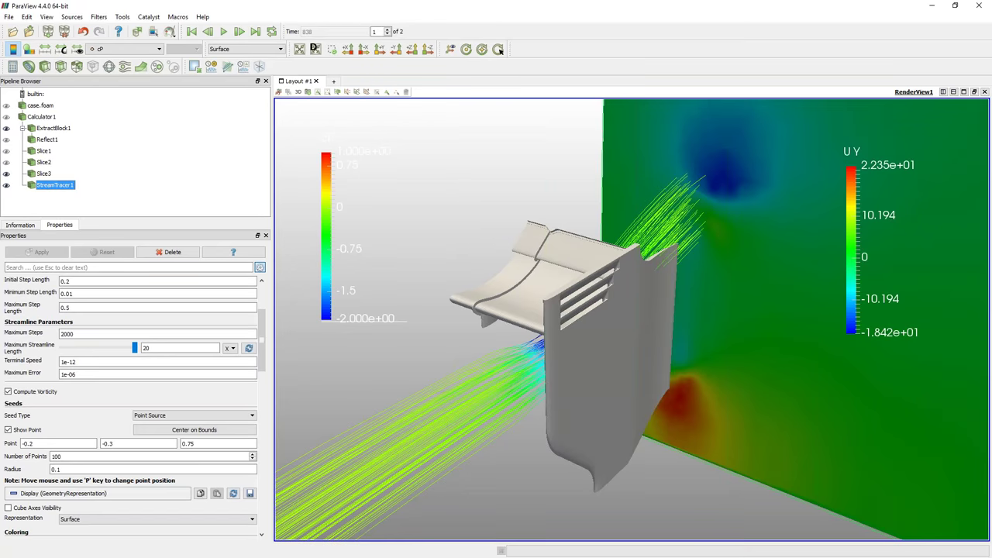
key(F2)
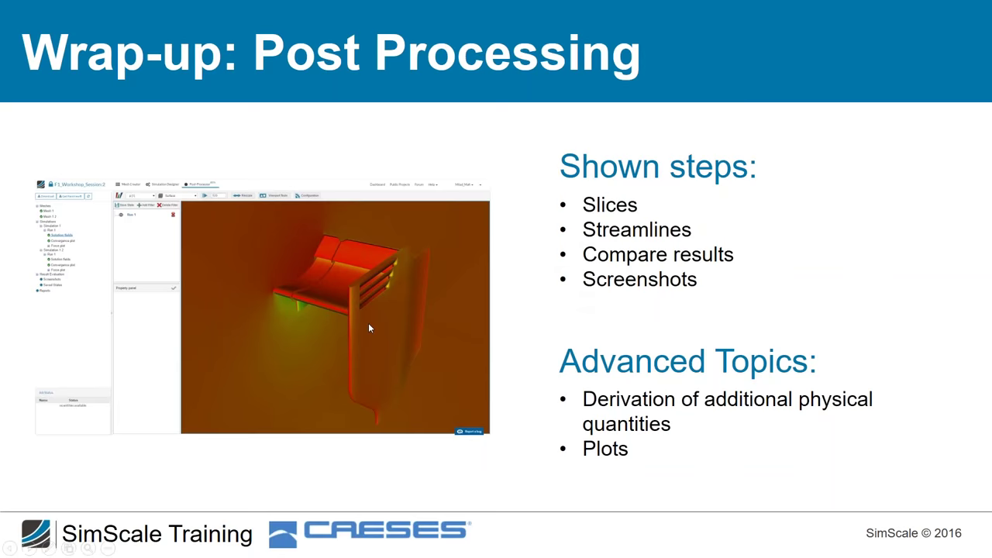
click(367, 323)
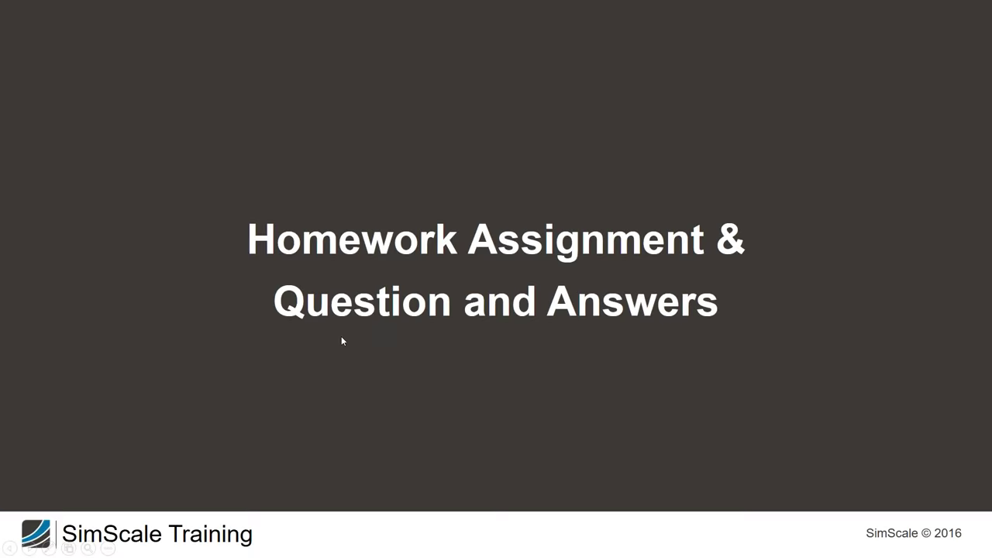
click(341, 340)
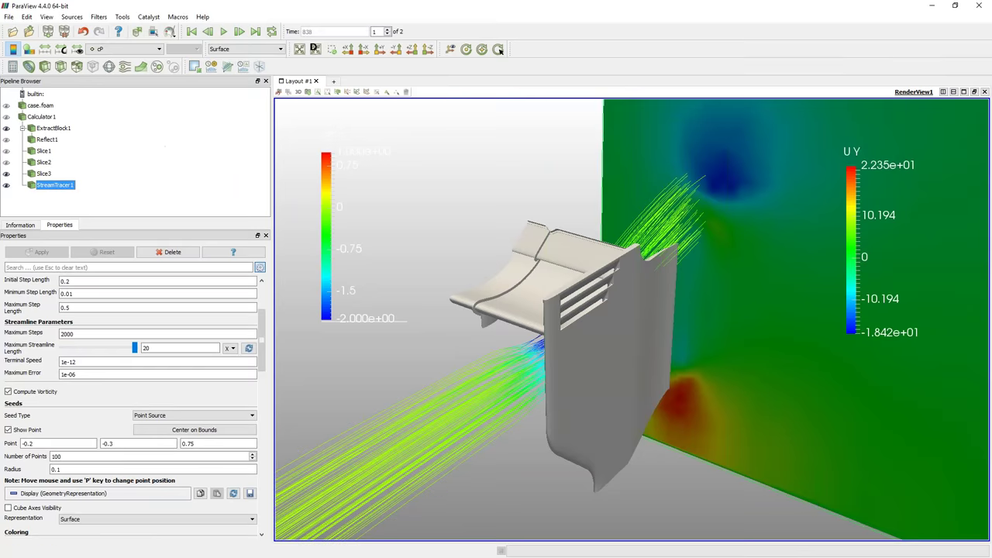
Show Slice2 alone by hiding Slice3, the streamlines and the wing surface
click(6, 162)
click(7, 173)
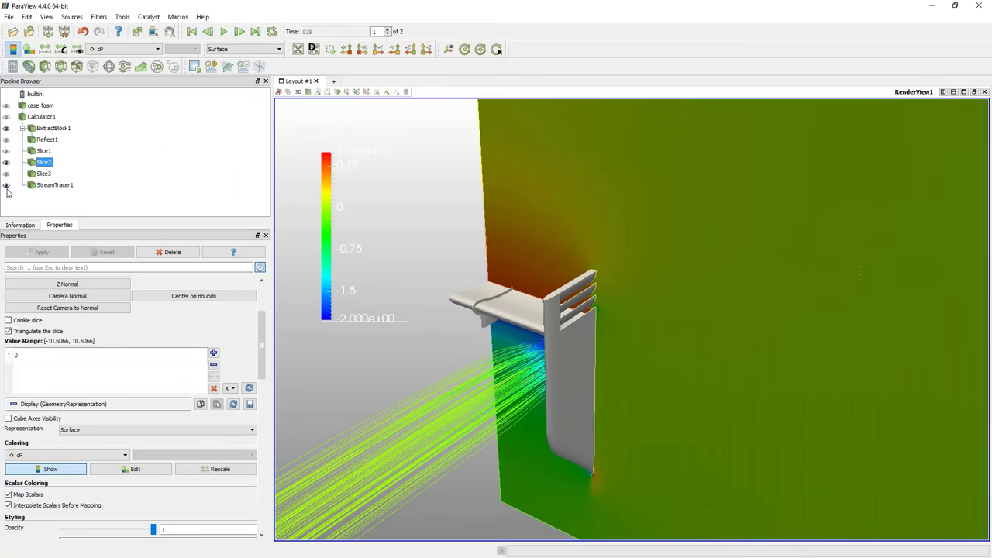
click(6, 185)
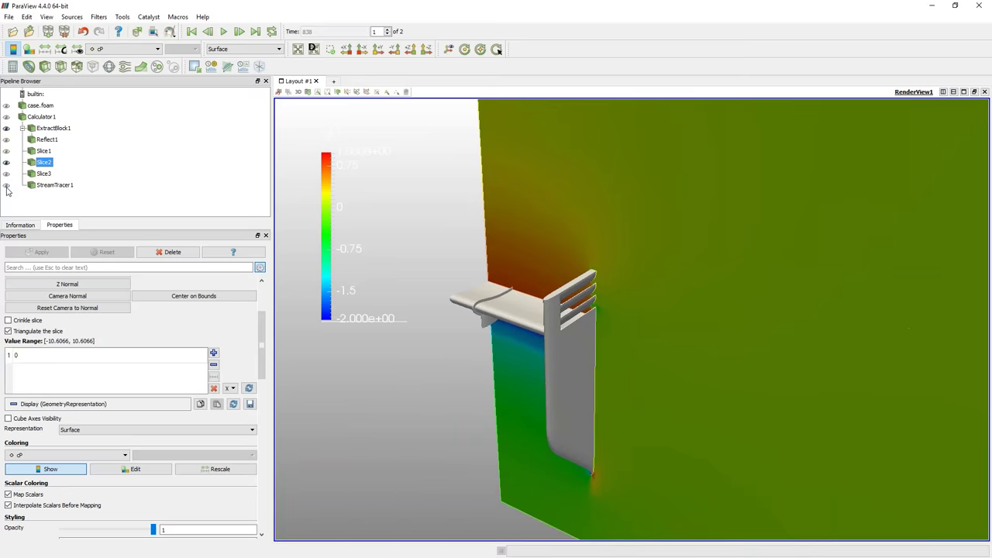
click(7, 128)
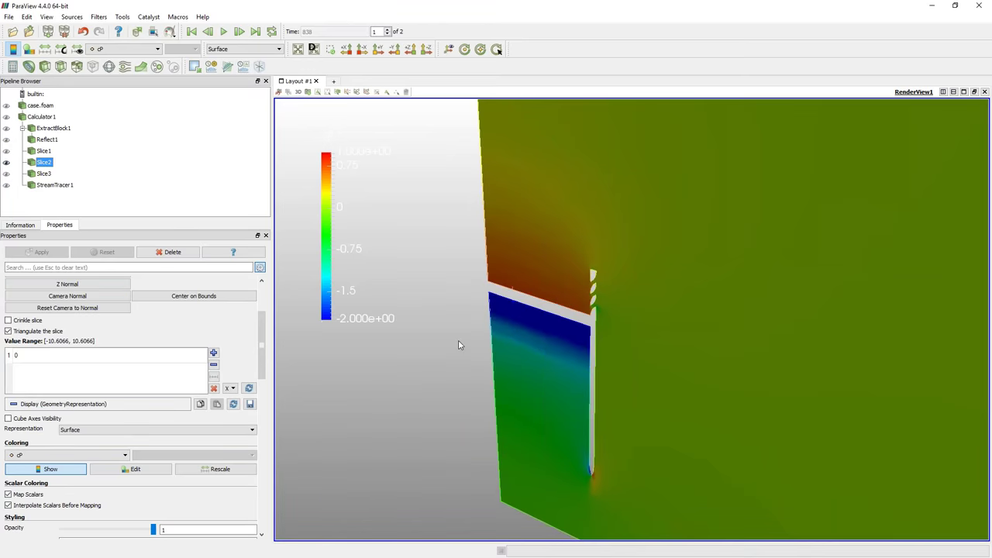
drag(422, 386, 443, 375)
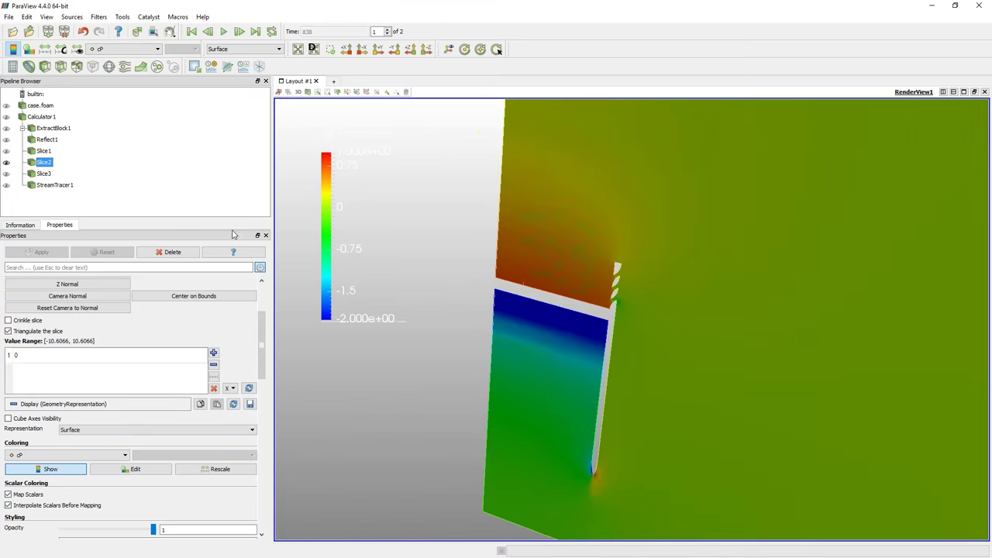
Colour Slice2 by the Y component of the velocity U, with the endplate louvres in close view
click(126, 50)
click(135, 51)
scroll(679, 255, up, 3)
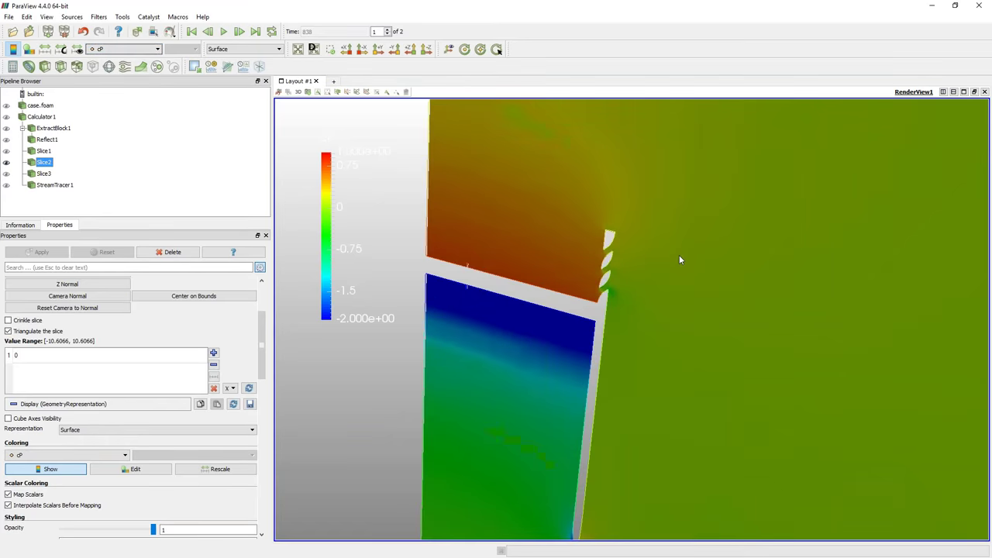
right_drag(533, 256, 552, 254)
click(128, 48)
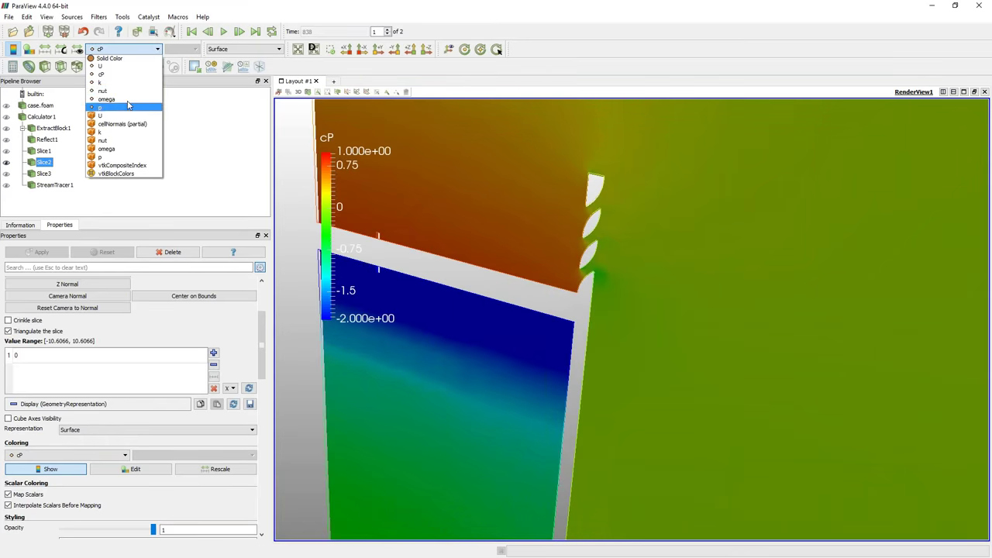
click(124, 66)
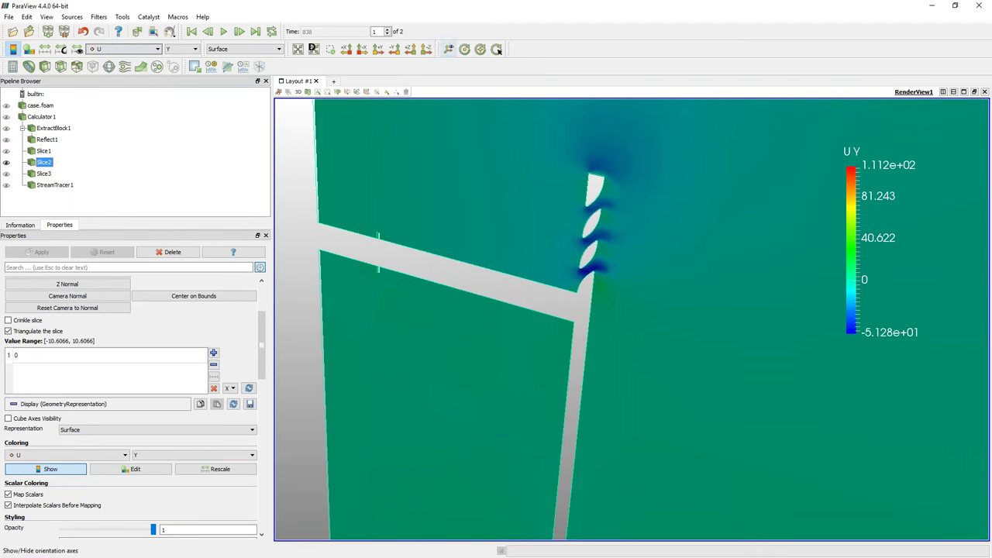
Show the orientation axes and examine the Y velocity around the endplate louvres on Slice2
click(448, 49)
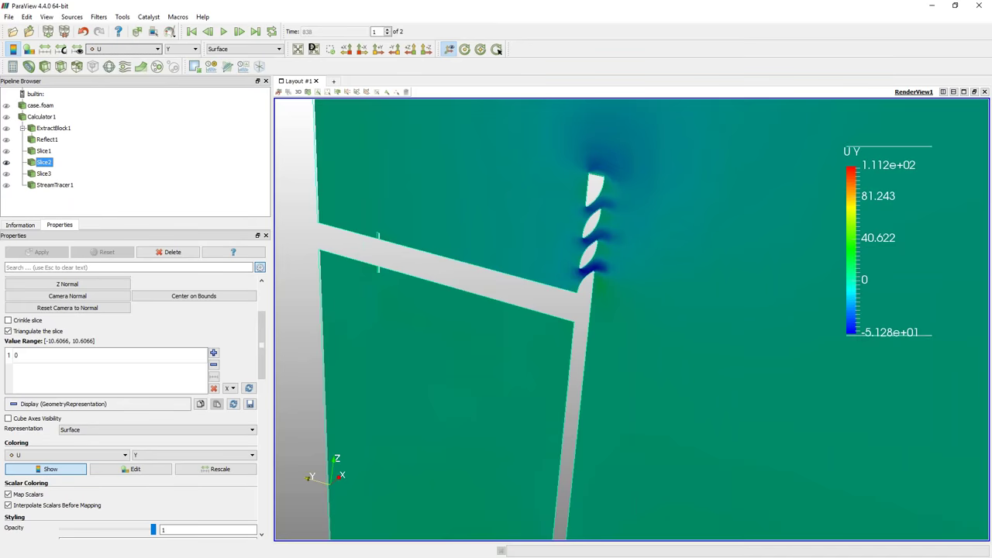
scroll(589, 214, up, 1)
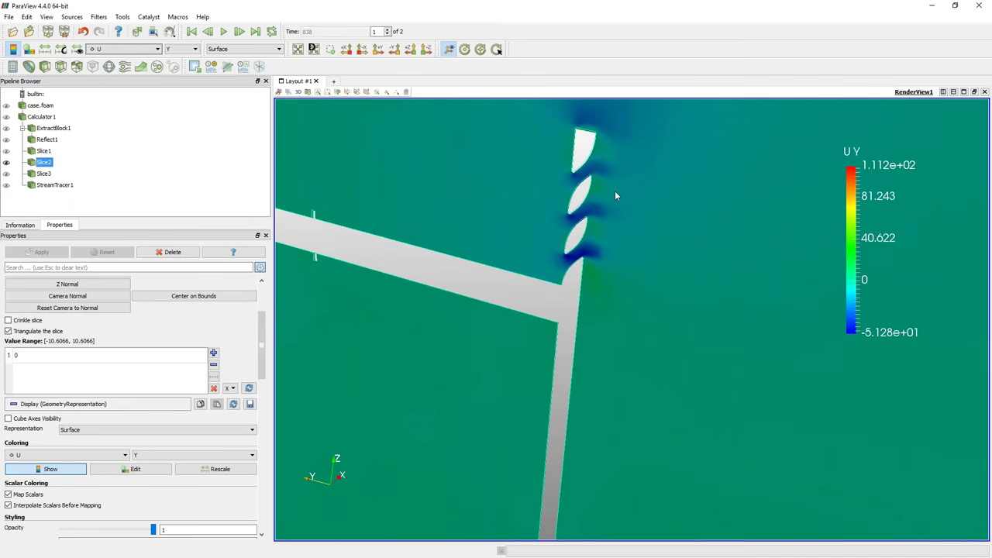
scroll(640, 195, down, 4)
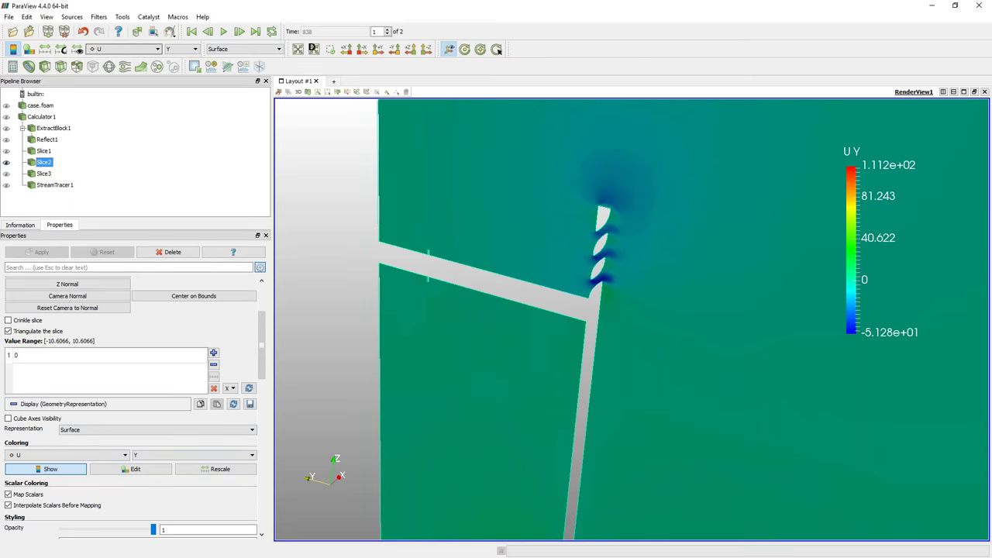
key(F2)
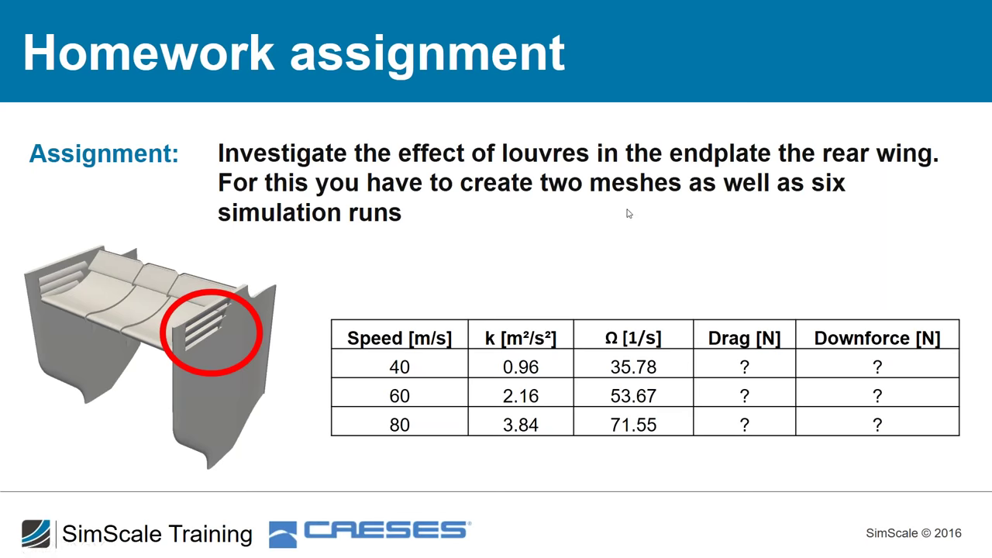
click(130, 235)
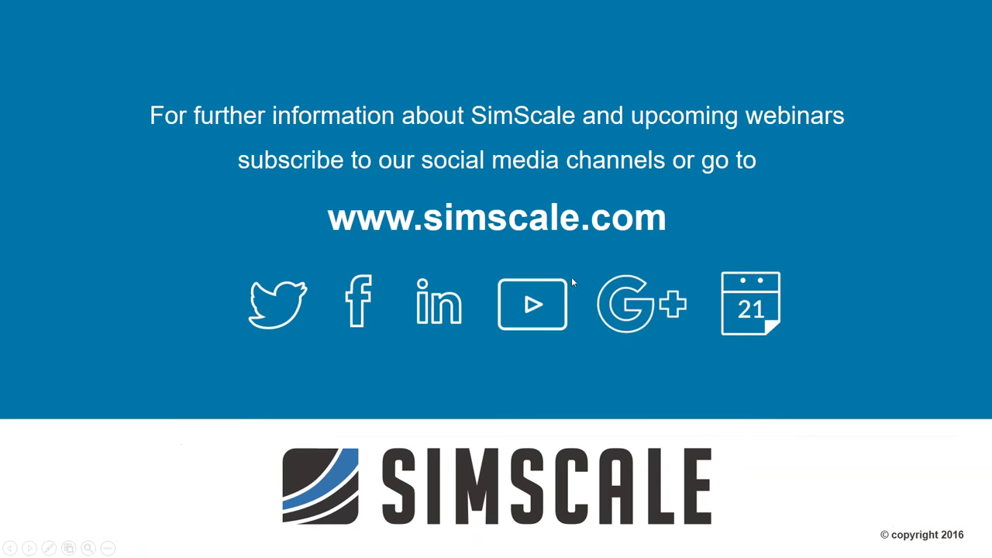